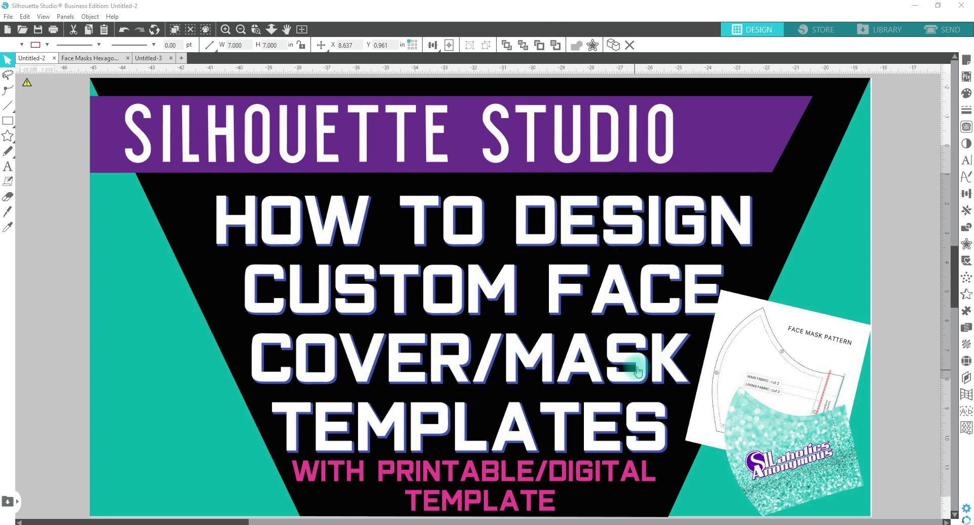
# Switch to Chrome and open the cup-shaped cloth mask template from the image results for face cover template
pyautogui.moveTo(535, 524)
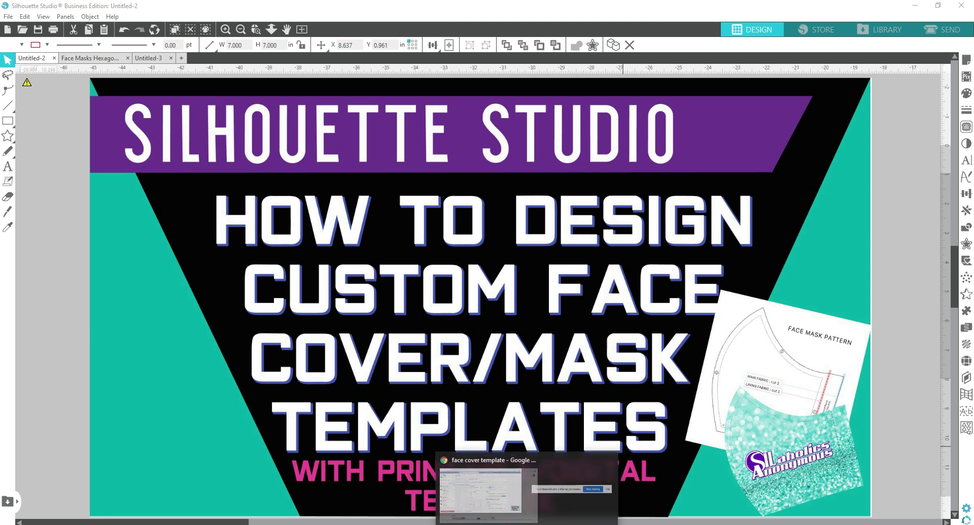
pyautogui.click(508, 524)
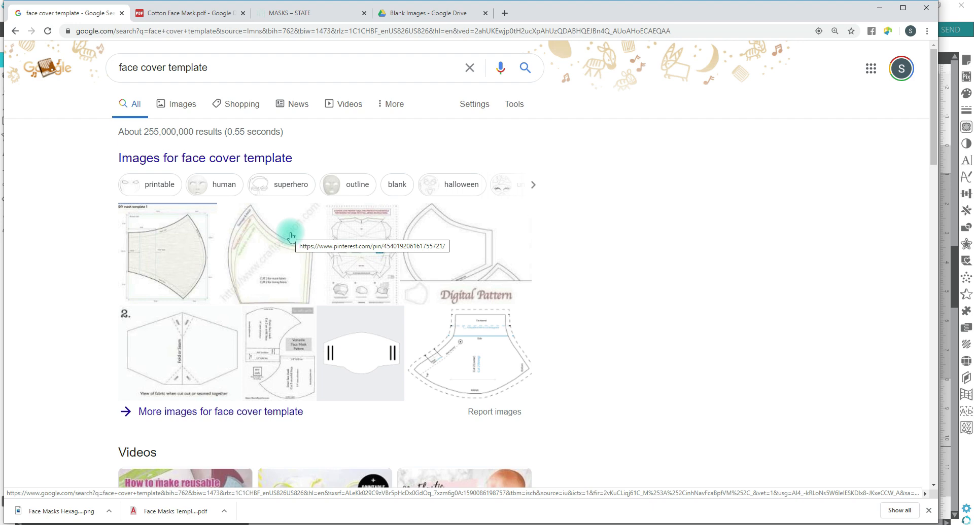
pyautogui.click(200, 263)
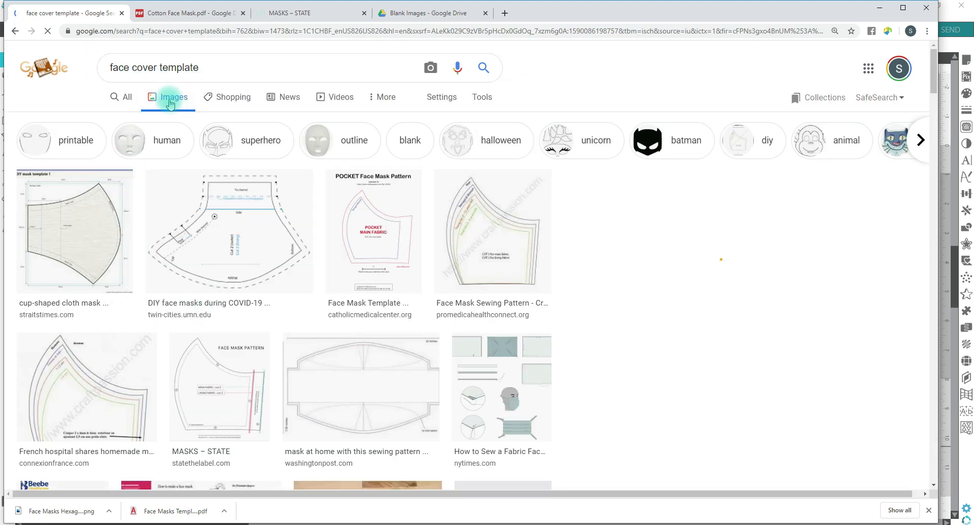
pyautogui.click(95, 254)
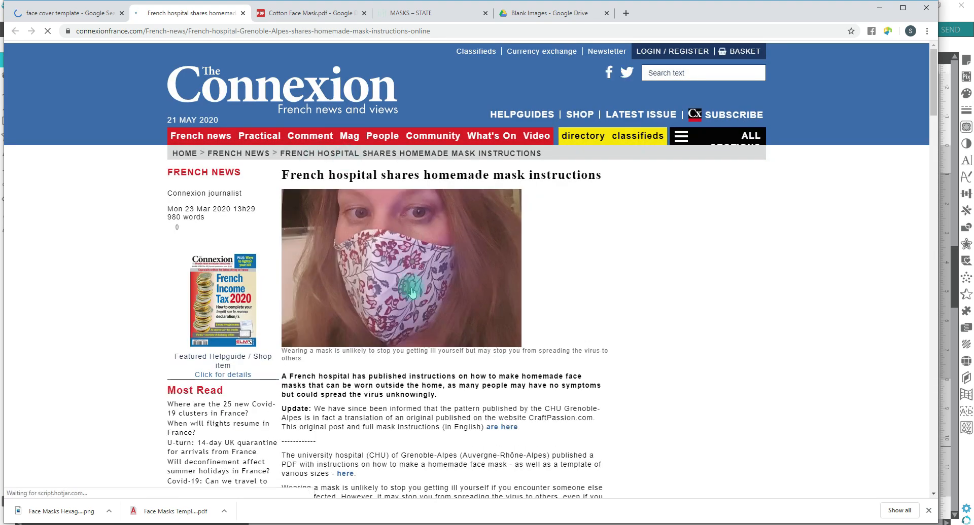
# Look through the Connexion article on homemade mask instructions for its mask size template, and close the article
pyautogui.scroll(-10, 411, 284)
pyautogui.scroll(-15, 412, 292)
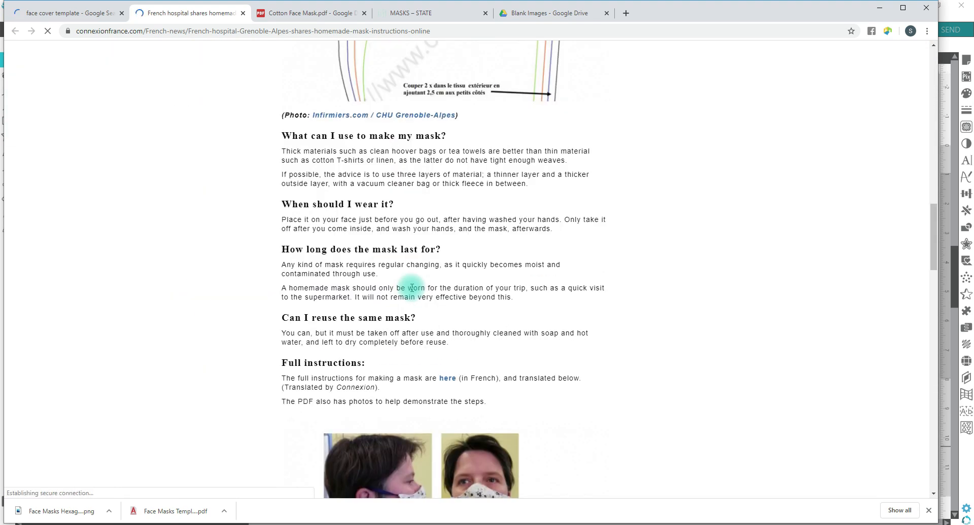
pyautogui.scroll(-8, 411, 288)
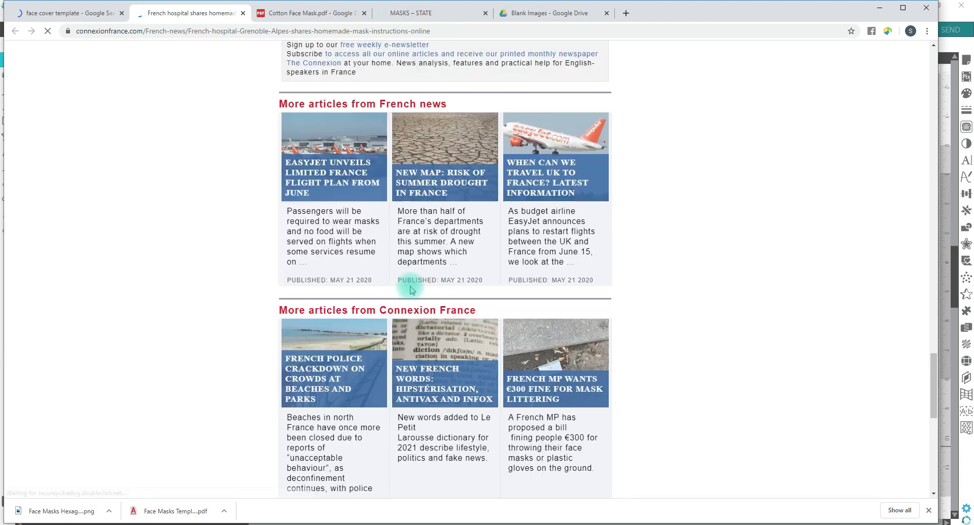
pyautogui.scroll(16, 412, 289)
pyautogui.scroll(10, 412, 291)
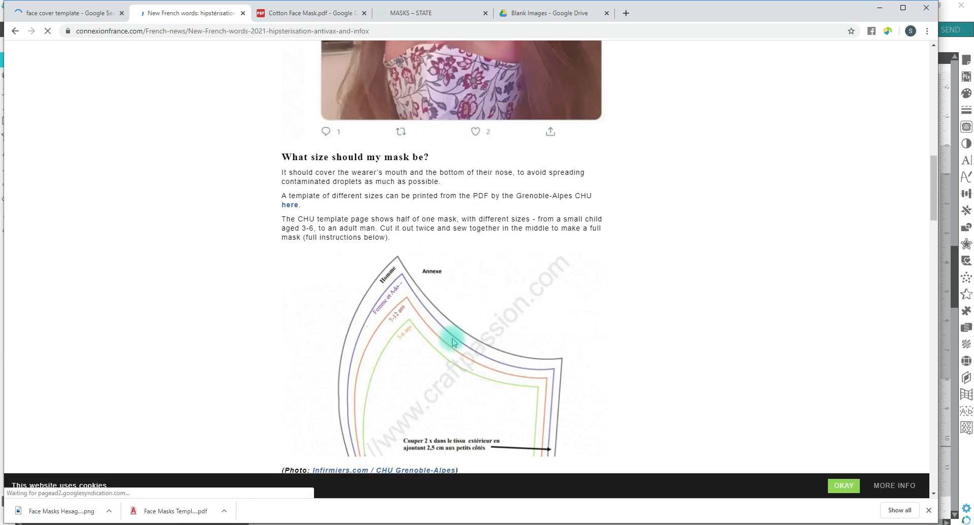
pyautogui.scroll(-14, 475, 353)
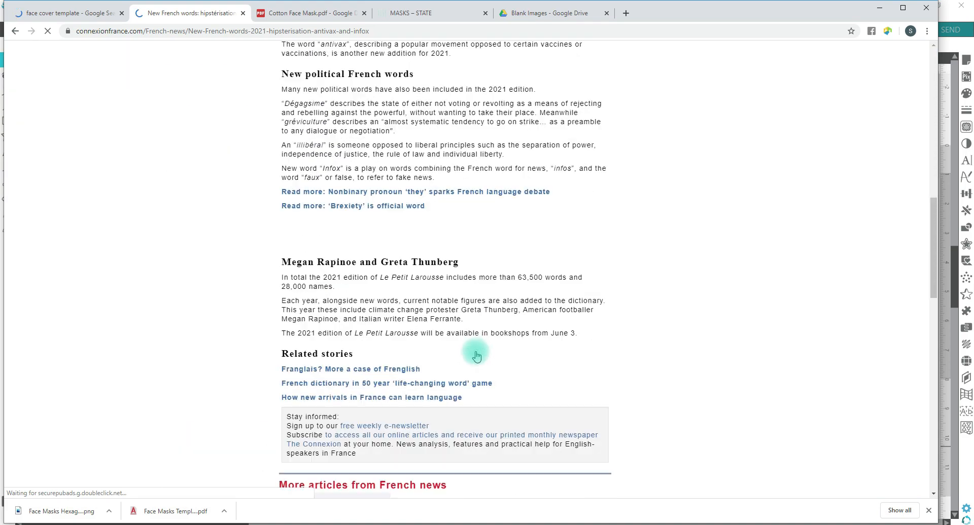
pyautogui.scroll(10, 477, 345)
pyautogui.scroll(5, 478, 343)
pyautogui.scroll(-3, 250, 235)
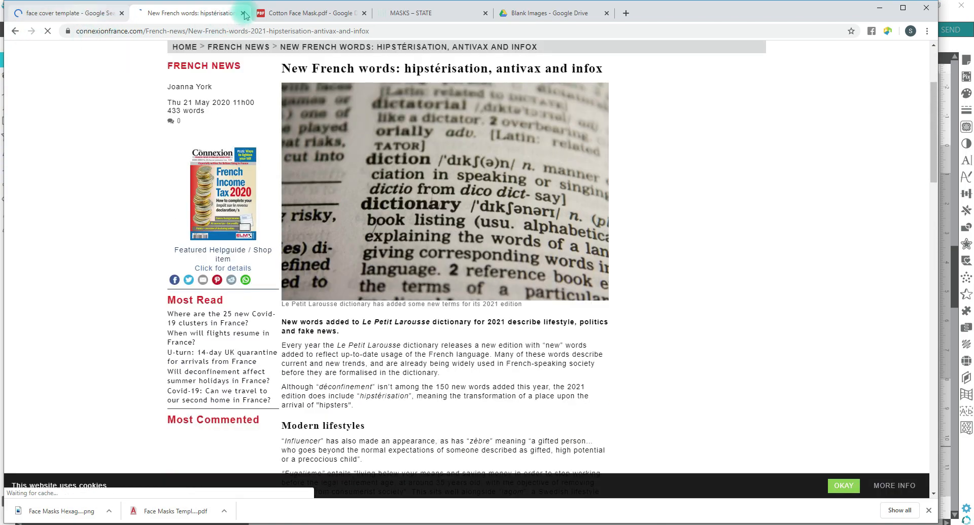
pyautogui.hotkey('ctrl', 'w')
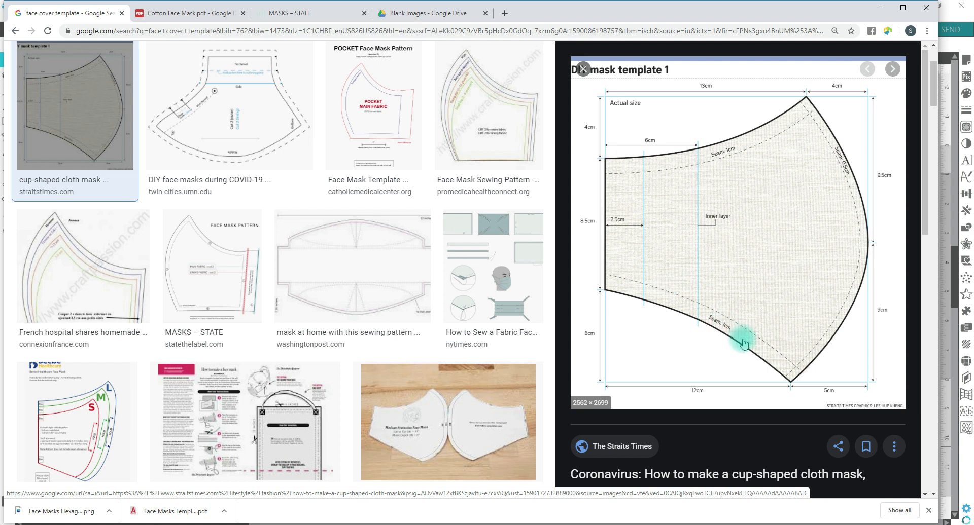
# Copy the DIY mask template 1 image from the enlarged Straits Times result
pyautogui.scroll(-1, 743, 339)
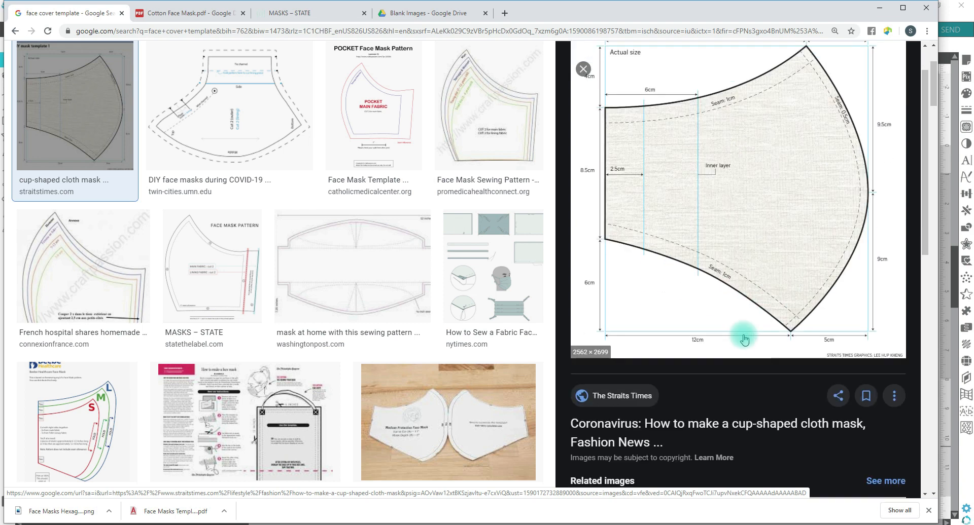
pyautogui.rightClick(740, 198)
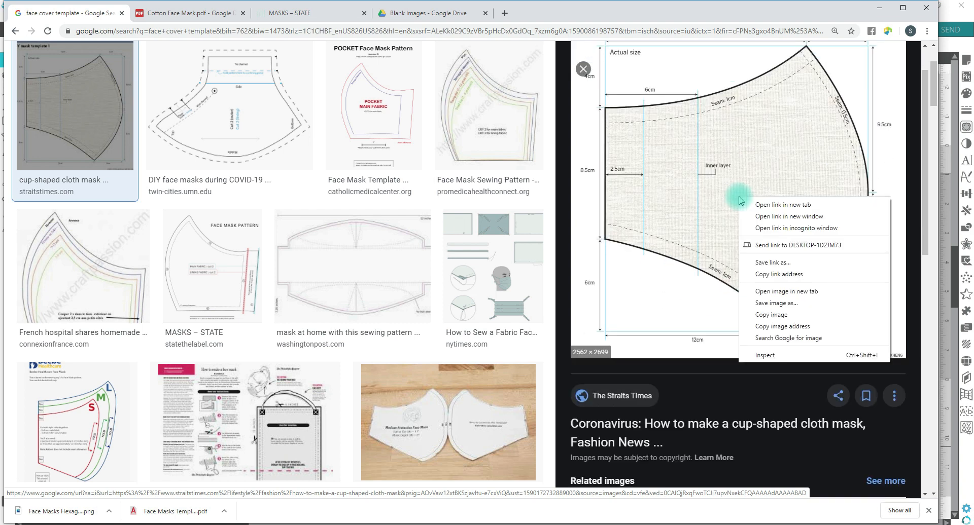
pyautogui.click(775, 314)
pyautogui.scroll(-2, 563, 273)
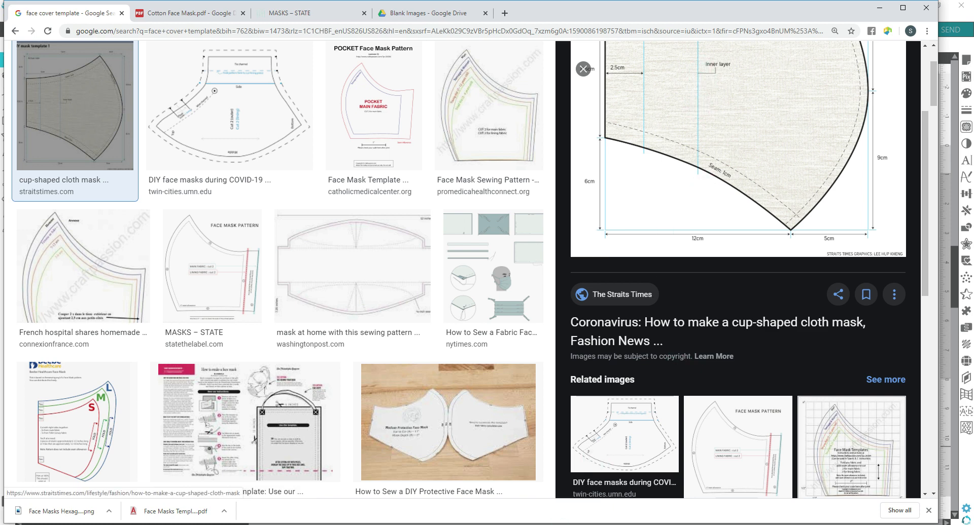
# Switch to Silhouette Studio and paste the copied mask template image into the Untitled-2 document
pyautogui.click(564, 524)
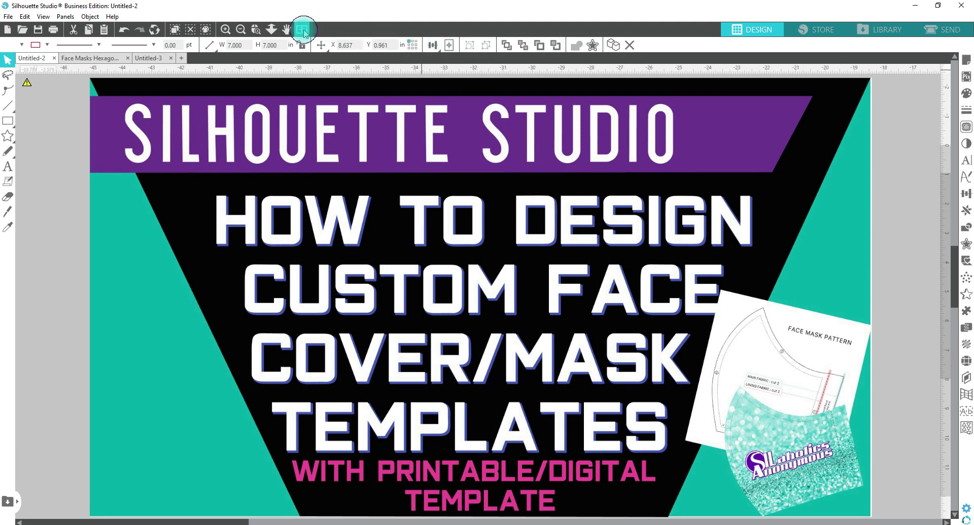
pyautogui.click(302, 30)
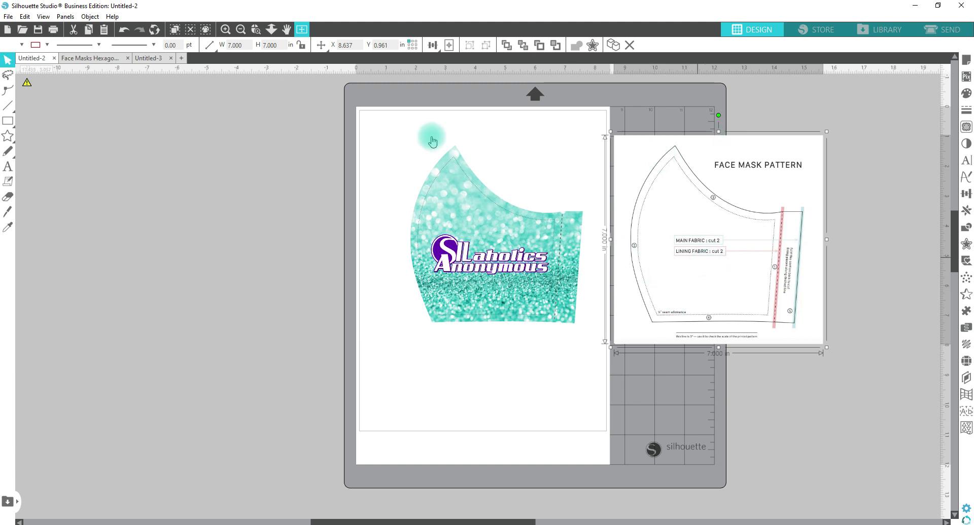
pyautogui.click(193, 200)
pyautogui.rightClick(193, 201)
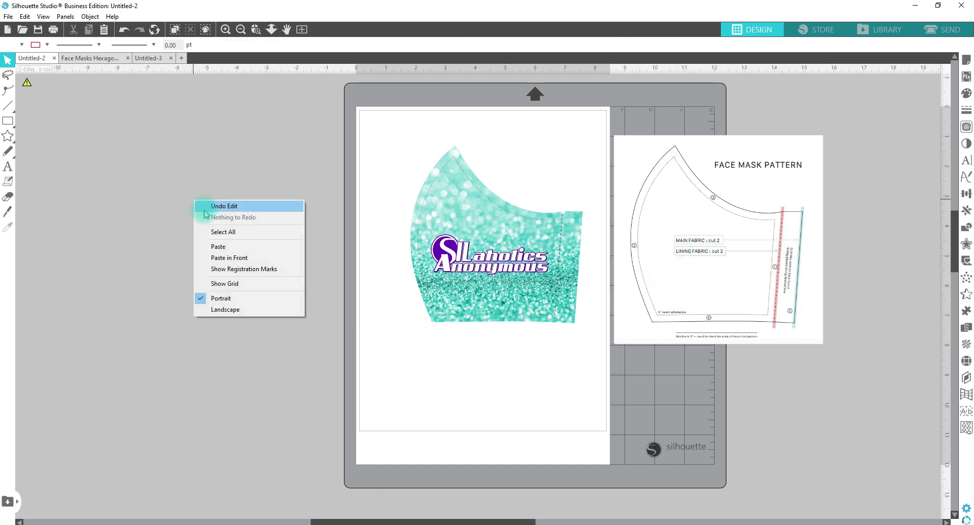
pyautogui.click(224, 246)
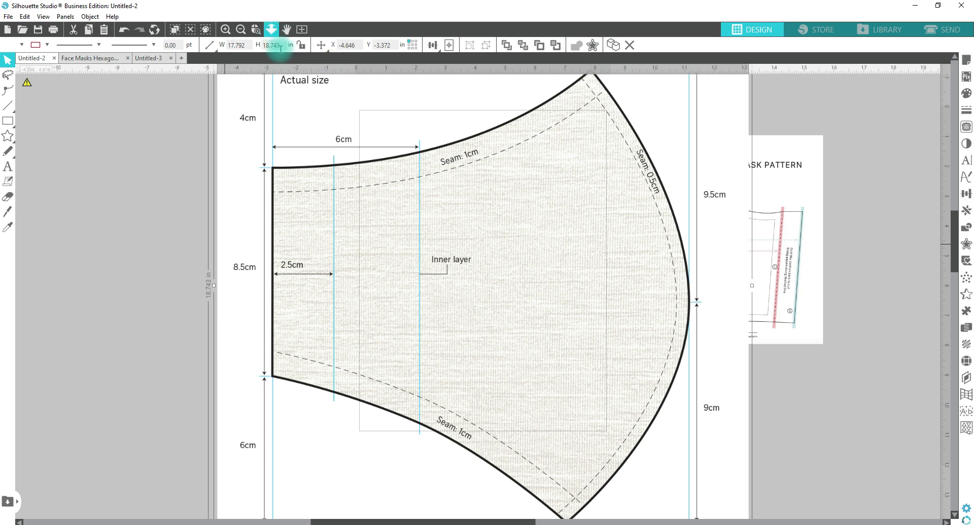
# Move the pasted mask template clear of the page to empty space beyond the FACE MASK PATTERN sheet, at about X 21.9, Y -9.8 in
pyautogui.moveTo(474, 239); pyautogui.dragTo(252, 224)
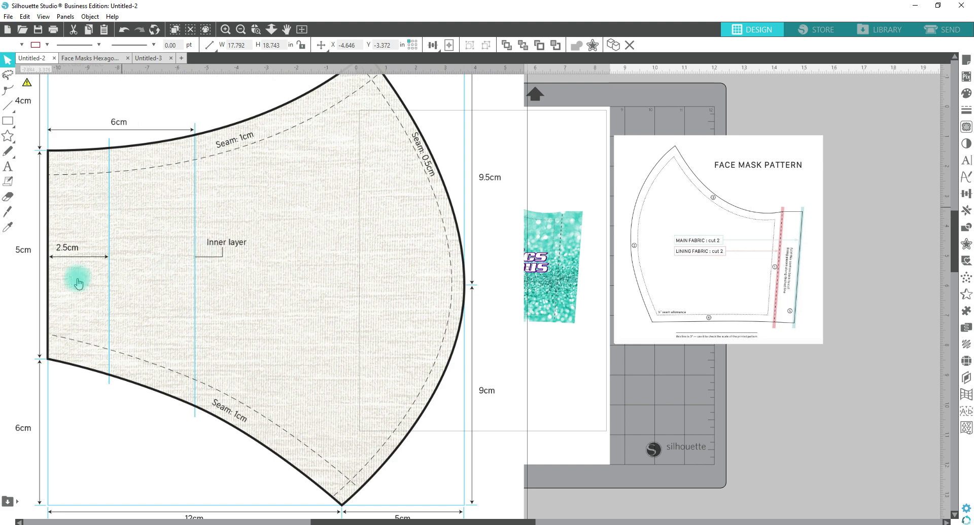
pyautogui.click(271, 29)
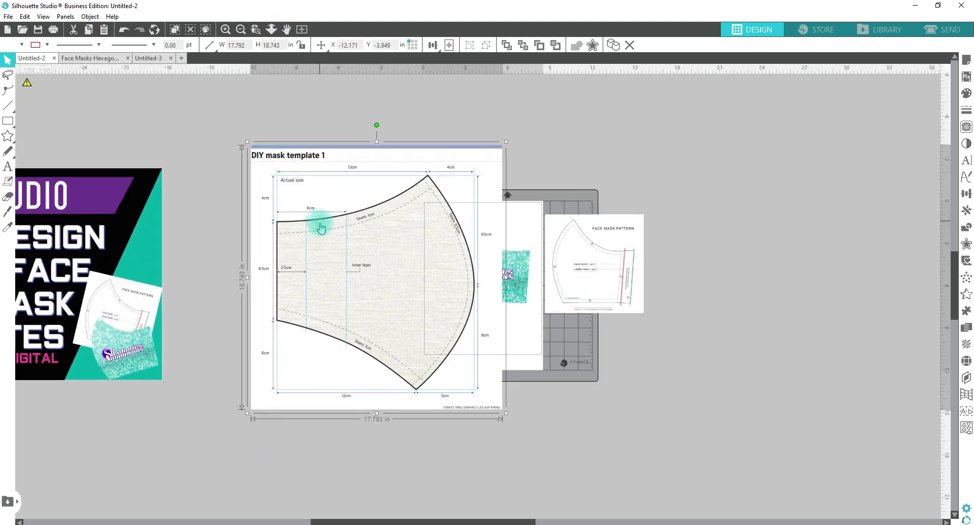
pyautogui.moveTo(321, 228); pyautogui.dragTo(773, 249)
pyautogui.press('z')
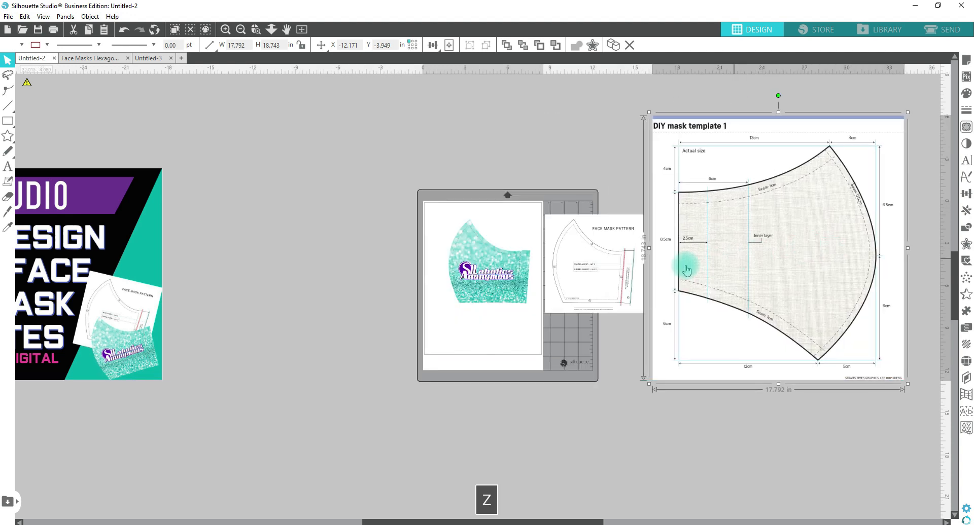
pyautogui.moveTo(652, 101); pyautogui.dragTo(946, 371)
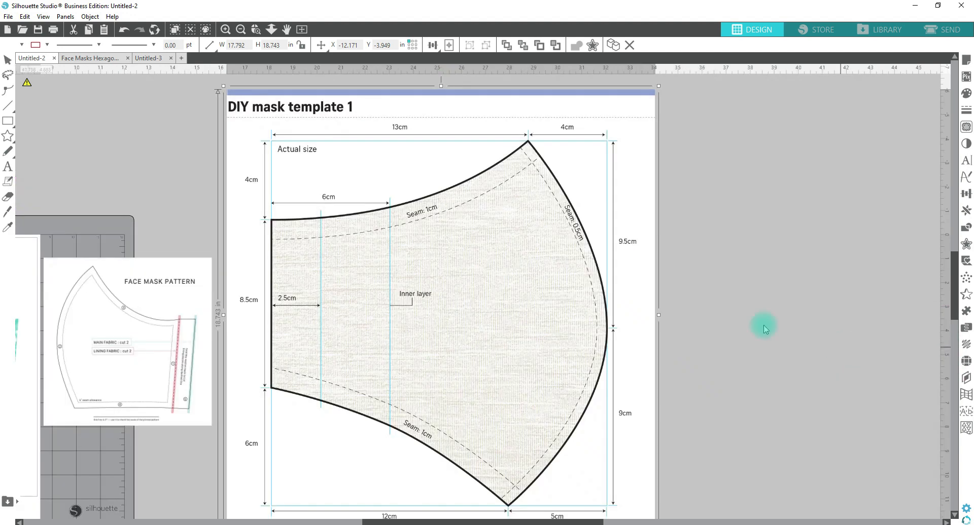
pyautogui.moveTo(598, 240); pyautogui.dragTo(762, 162)
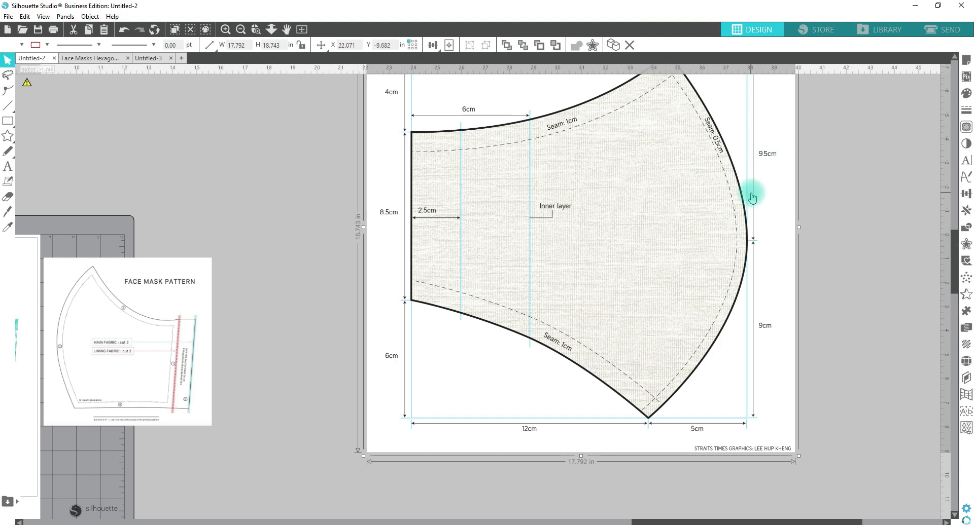
pyautogui.scroll(1, 752, 198)
pyautogui.scroll(3, 752, 198)
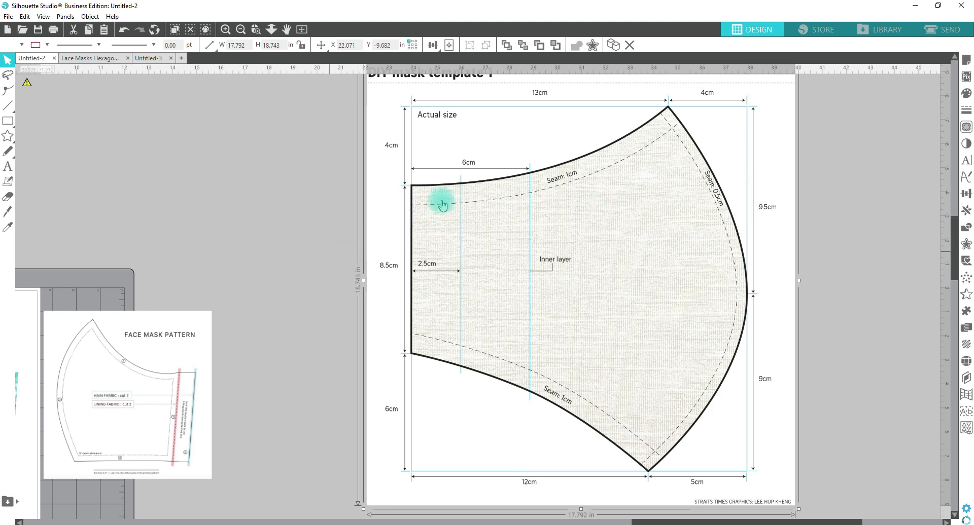
pyautogui.moveTo(464, 154)
pyautogui.mouseDown()
pyautogui.moveTo(473, 152)
pyautogui.moveTo(459, 152)
pyautogui.mouseUp()
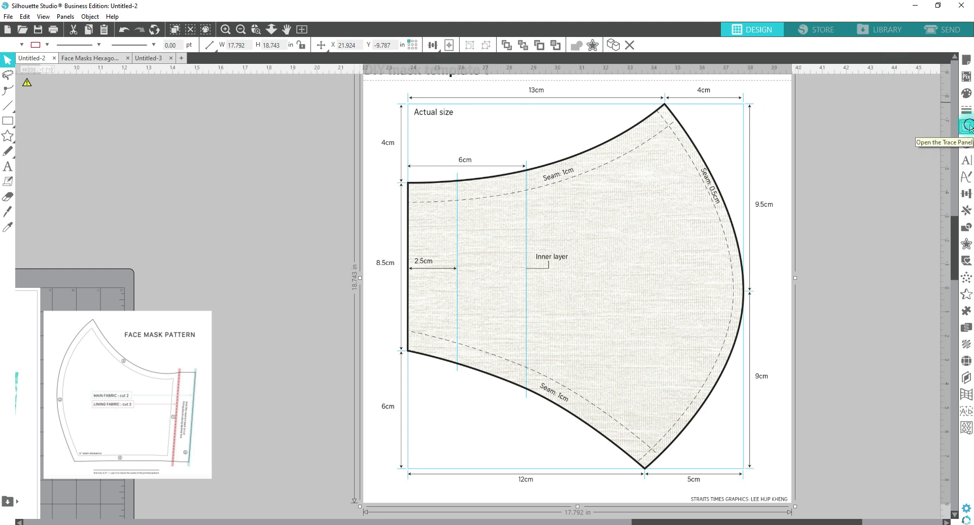
# Trace the mask drawing with the Trace style, using a trace area of about 15.98 by 16.04 in around it
pyautogui.click(969, 125)
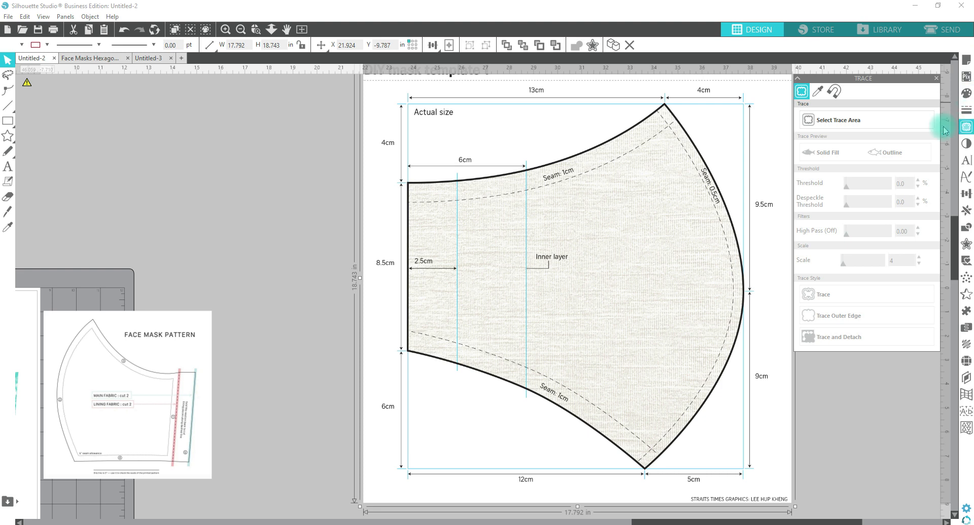
pyautogui.click(848, 125)
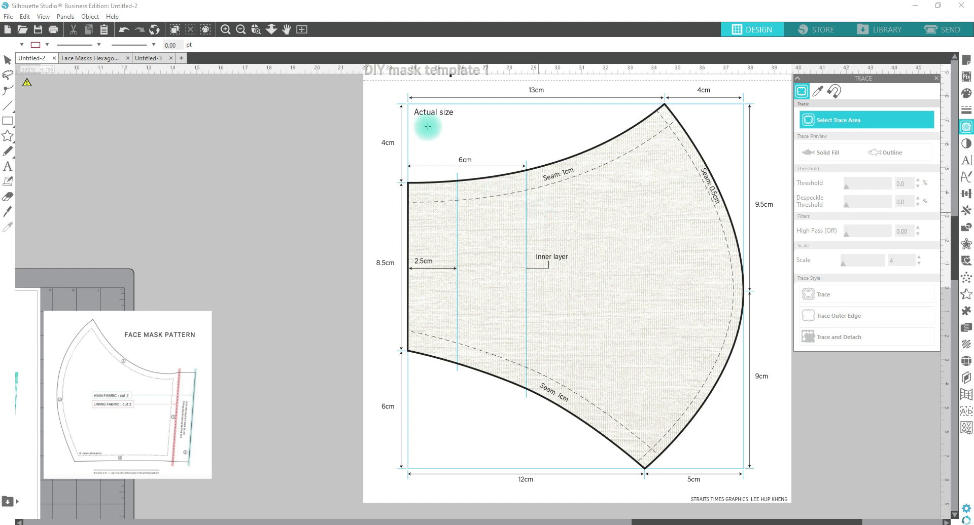
pyautogui.moveTo(384, 91)
pyautogui.mouseDown()
pyautogui.moveTo(417, 89)
pyautogui.moveTo(674, 283)
pyautogui.moveTo(694, 406)
pyautogui.moveTo(768, 479)
pyautogui.mouseUp()
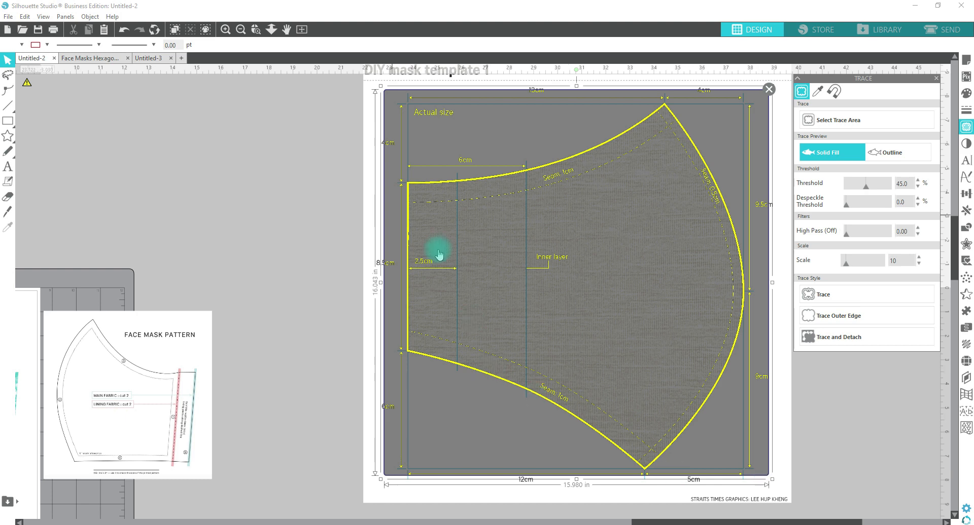
pyautogui.click(832, 300)
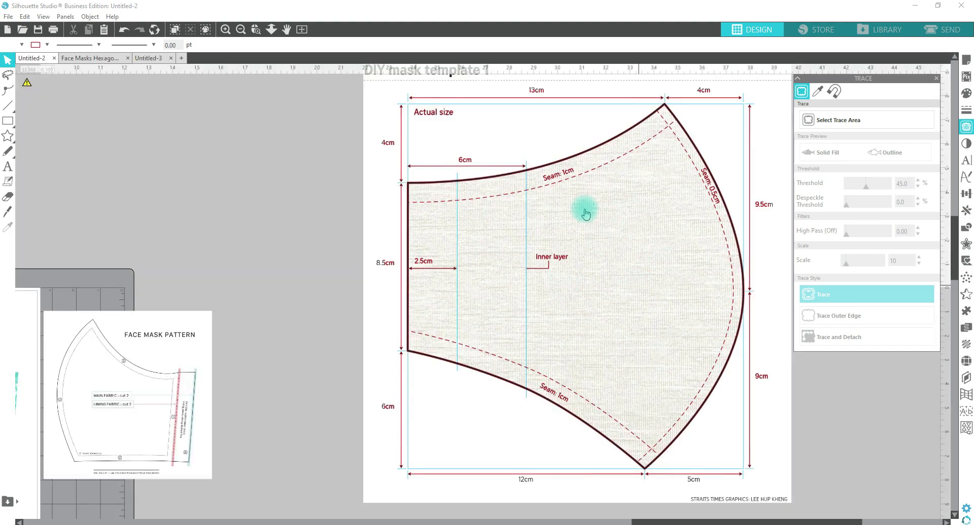
# Separate the traced lines from the original template image and place the trace in clear space at about X 20.9, Y -9.5 in
pyautogui.moveTo(561, 156)
pyautogui.mouseDown()
pyautogui.moveTo(163, 113)
pyautogui.moveTo(266, 102)
pyautogui.mouseUp()
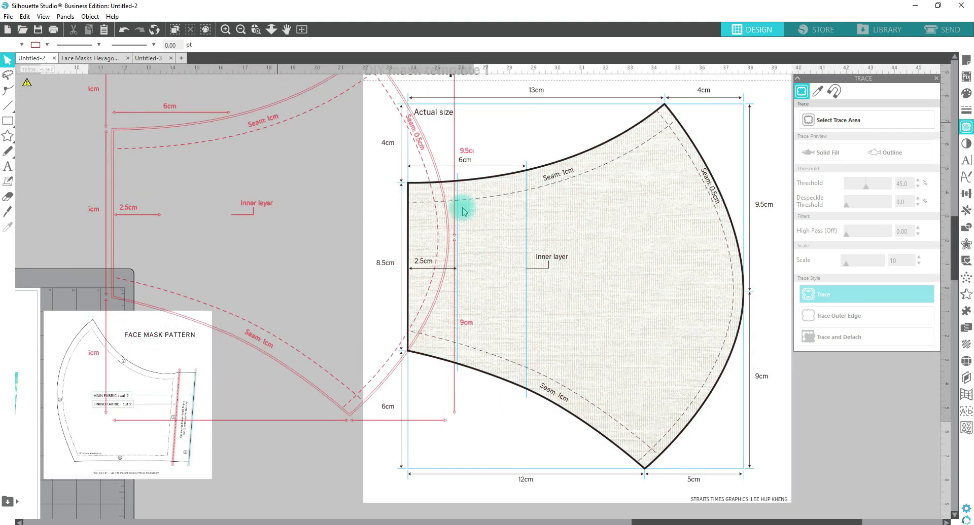
pyautogui.moveTo(463, 212)
pyautogui.mouseDown()
pyautogui.moveTo(711, 276)
pyautogui.moveTo(943, 391)
pyautogui.moveTo(904, 308)
pyautogui.mouseUp()
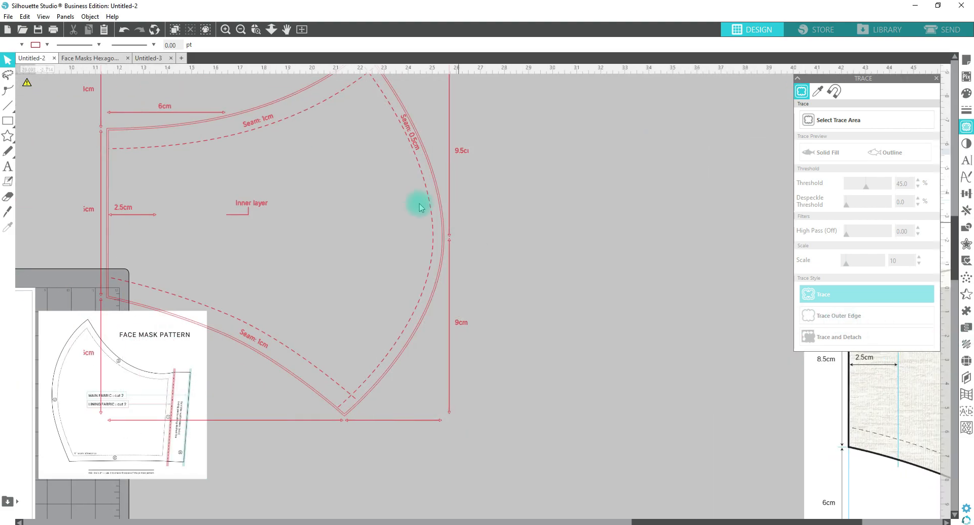
pyautogui.moveTo(419, 207)
pyautogui.mouseDown()
pyautogui.moveTo(571, 230)
pyautogui.moveTo(683, 222)
pyautogui.mouseUp()
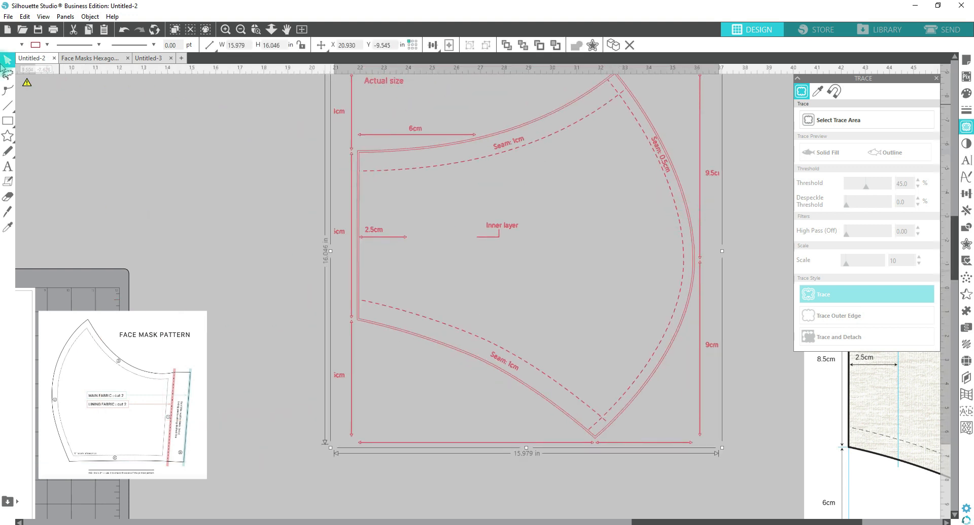
# Fill the traced mask lines with light green and release their compound path to make separate shapes
pyautogui.click(22, 44)
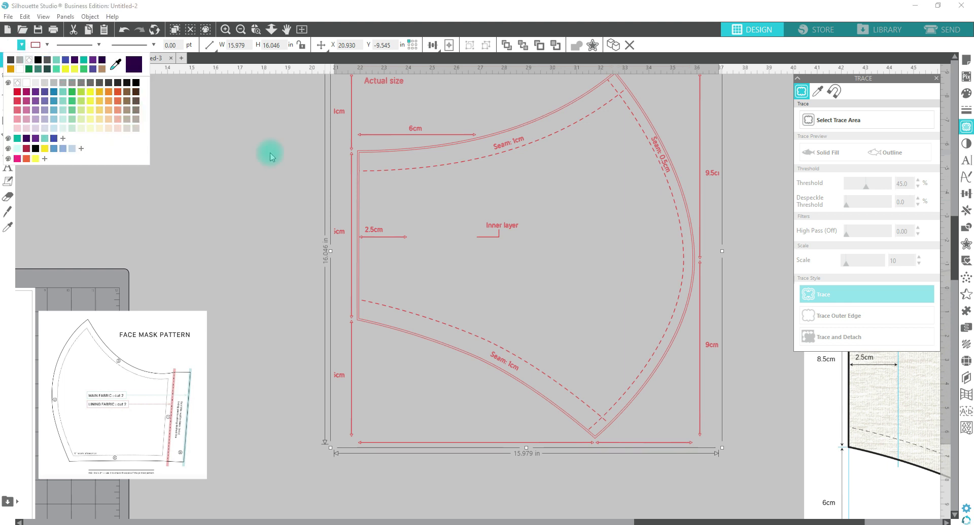
pyautogui.click(482, 144)
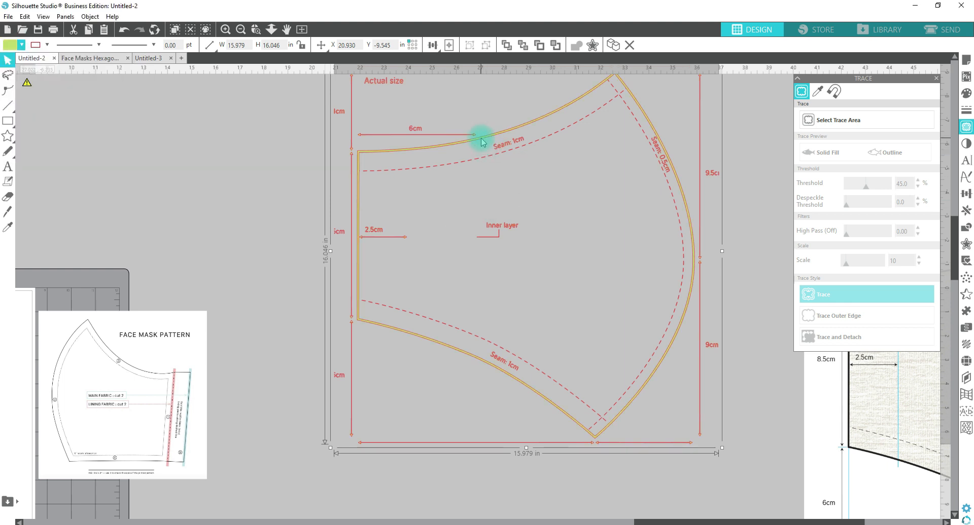
pyautogui.rightClick(481, 143)
pyautogui.click(527, 330)
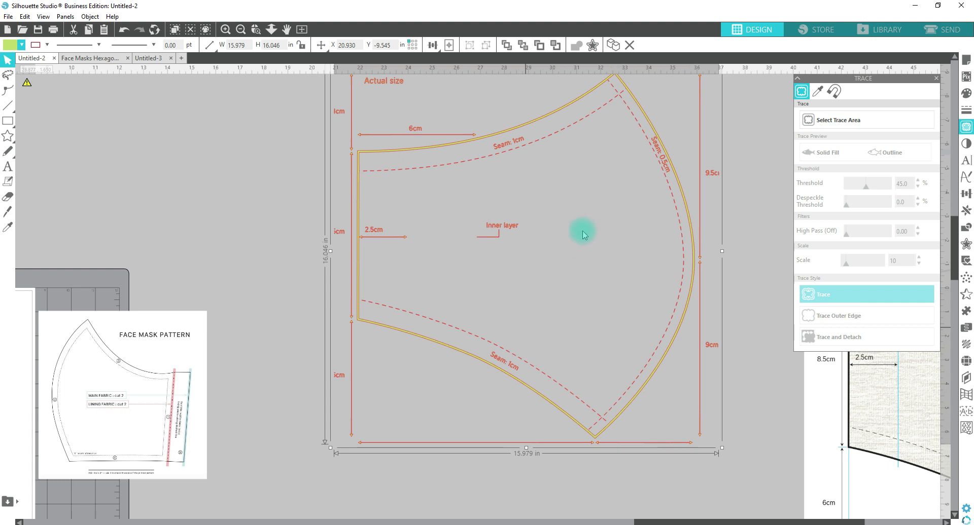
pyautogui.click(754, 174)
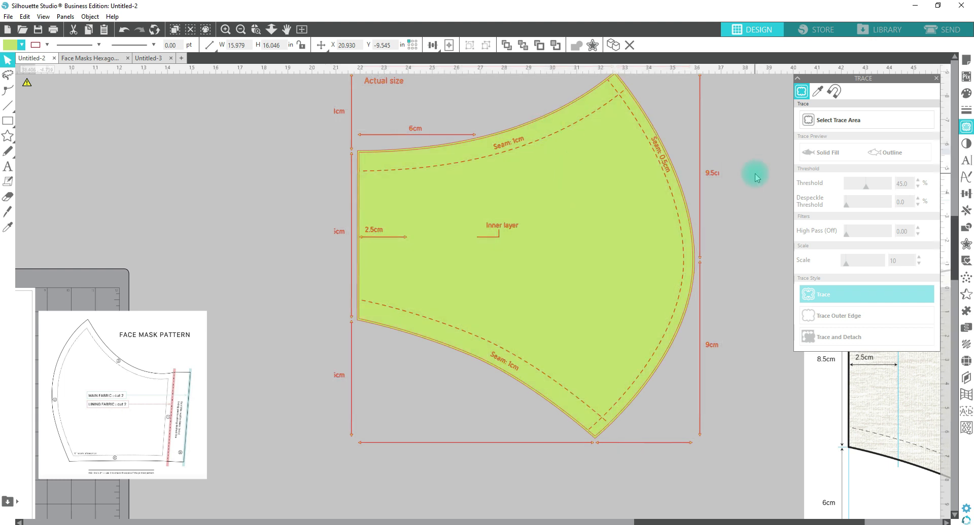
# Weld the mask's double outer outline into one solid shape
pyautogui.click(559, 112)
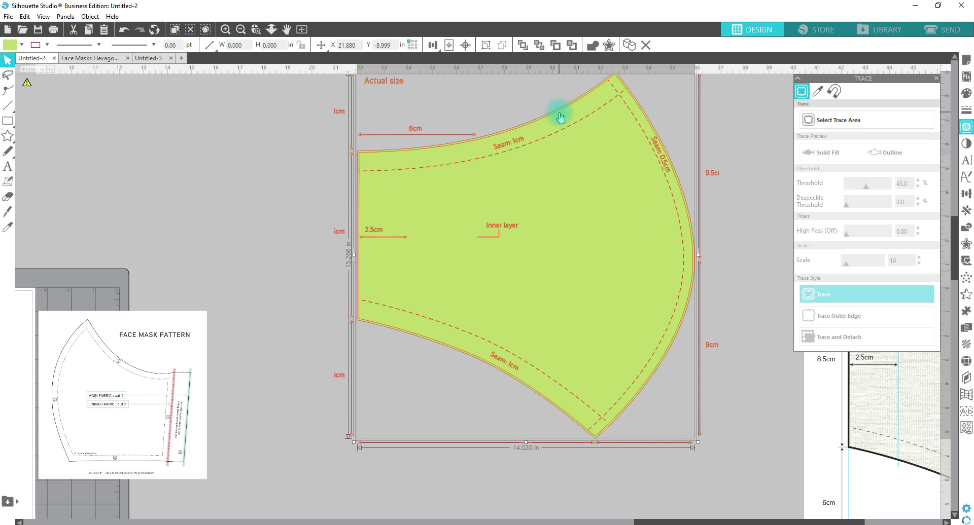
pyautogui.rightClick(559, 113)
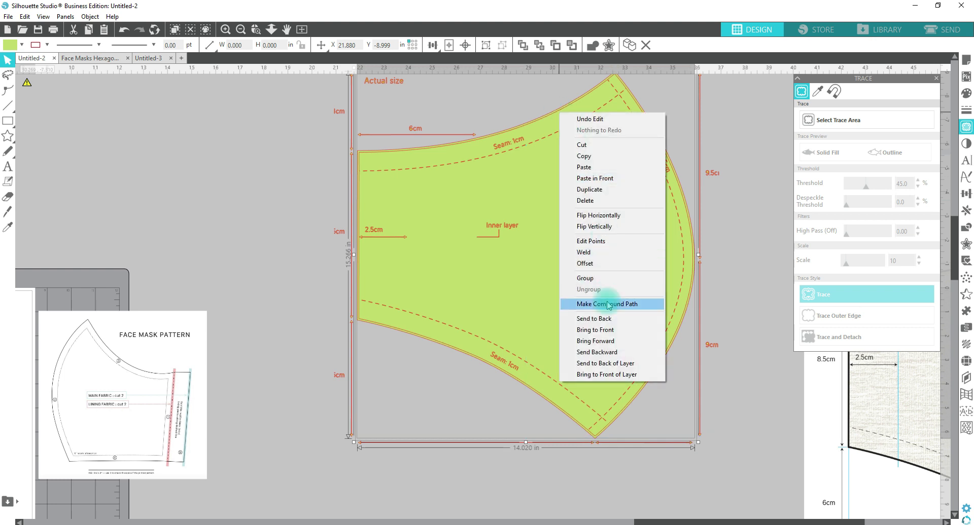
pyautogui.click(597, 253)
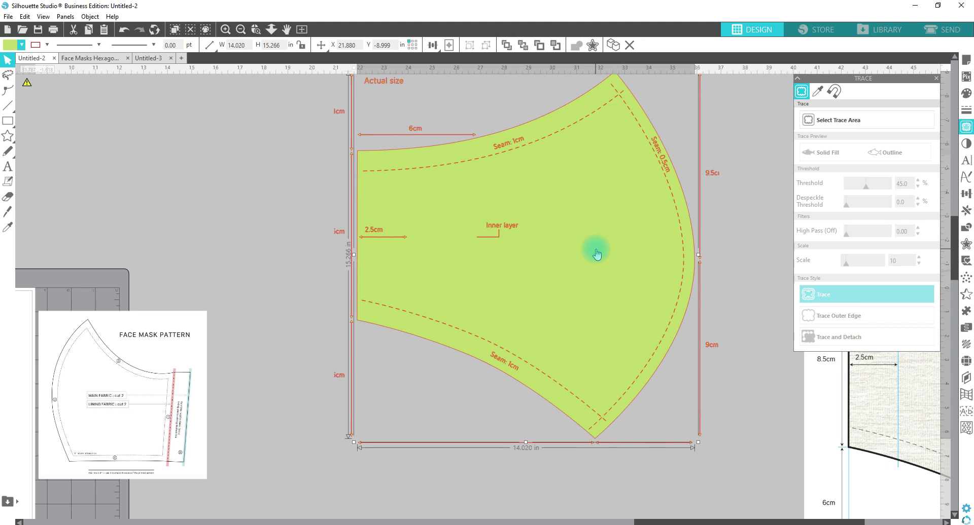
# Delete the dimension lines and labels beside the mask's straight edge and above its upper curve, including the "Actual size" text
pyautogui.scroll(3, 588, 248)
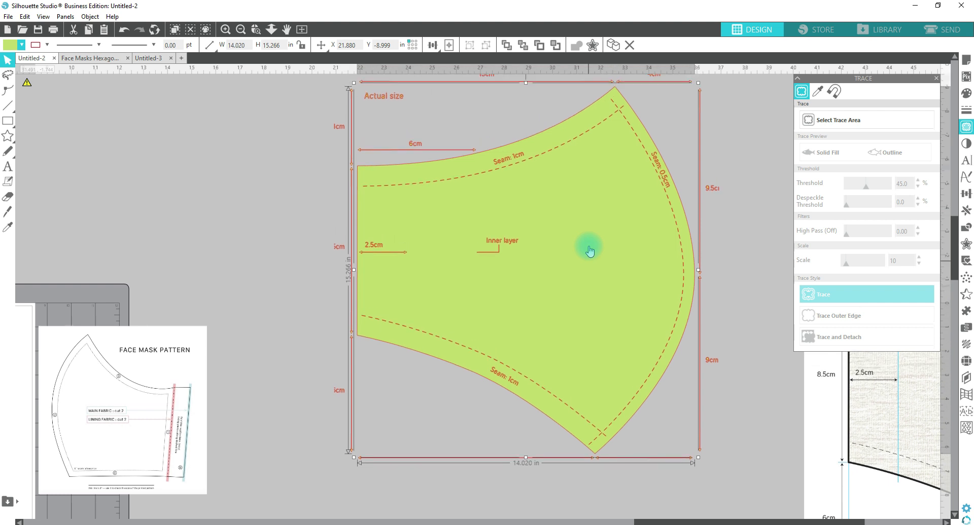
pyautogui.click(294, 93)
pyautogui.moveTo(310, 99); pyautogui.dragTo(358, 486)
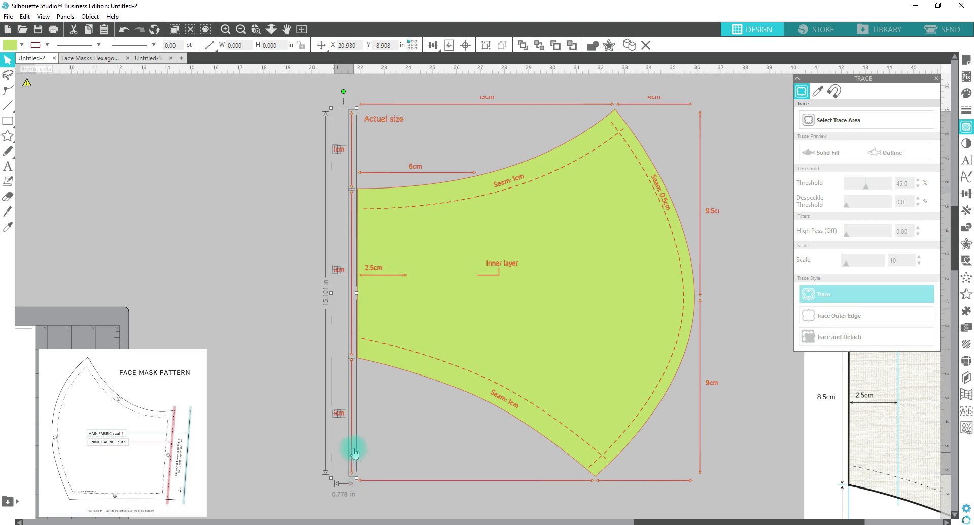
pyautogui.press('Delete')
pyautogui.moveTo(337, 84); pyautogui.dragTo(672, 106)
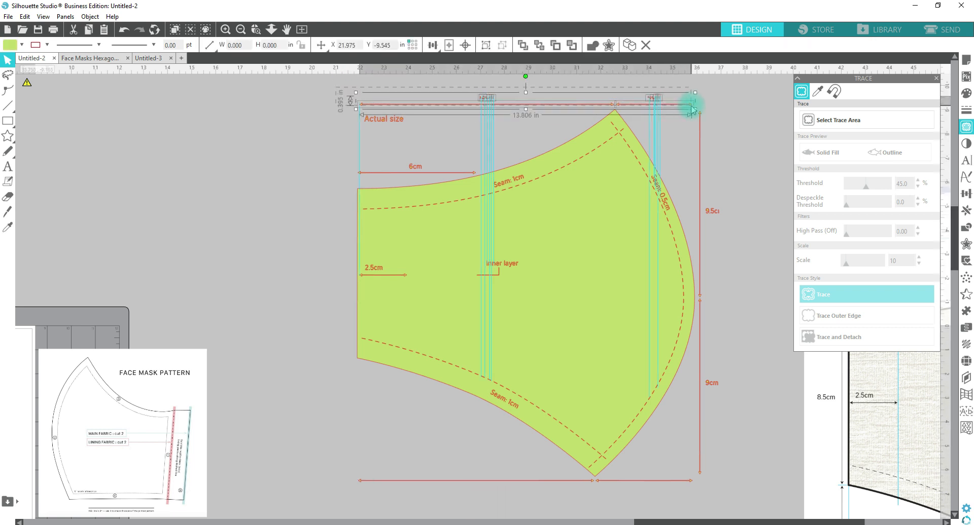
pyautogui.press('Delete')
pyautogui.moveTo(315, 96); pyautogui.dragTo(443, 177)
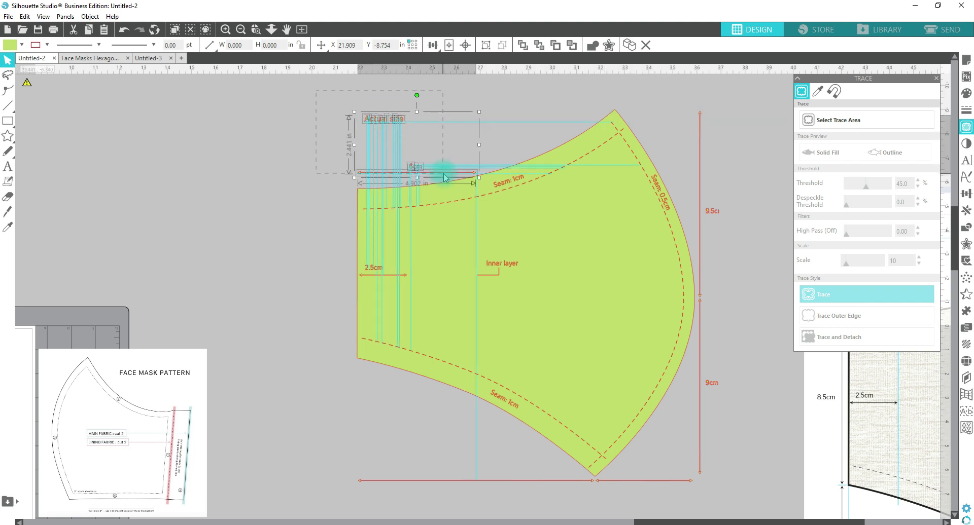
pyautogui.press('Delete')
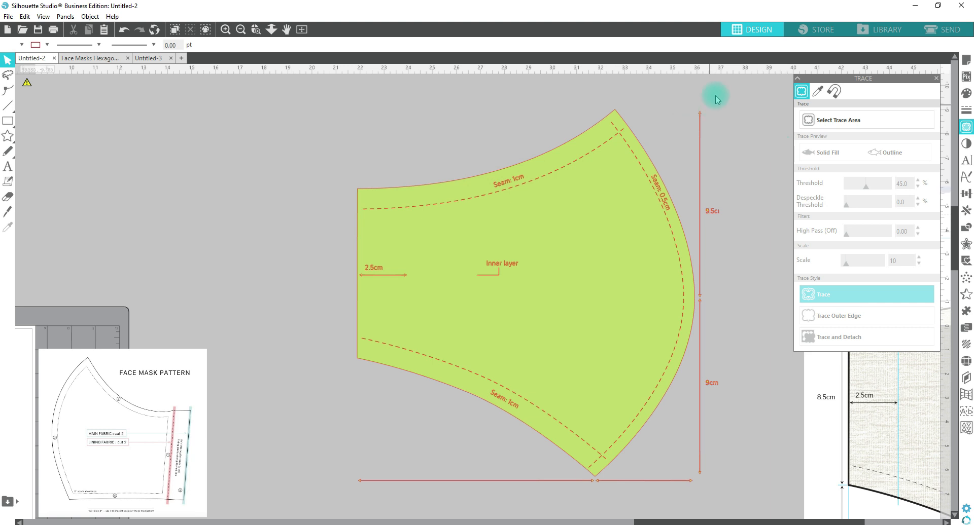
# Delete the 9.5cm and 9cm dimension marks beside the mask's curved edge and the dimension lines beneath the mask
pyautogui.moveTo(702, 95); pyautogui.dragTo(735, 253)
pyautogui.moveTo(735, 253); pyautogui.dragTo(693, 150)
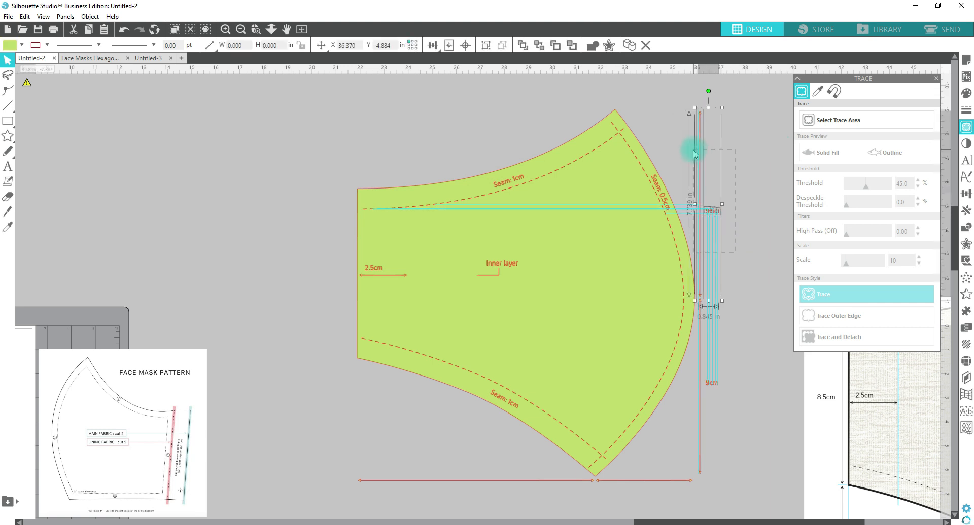
pyautogui.press('Delete')
pyautogui.moveTo(732, 479); pyautogui.dragTo(699, 381)
pyautogui.press('Delete')
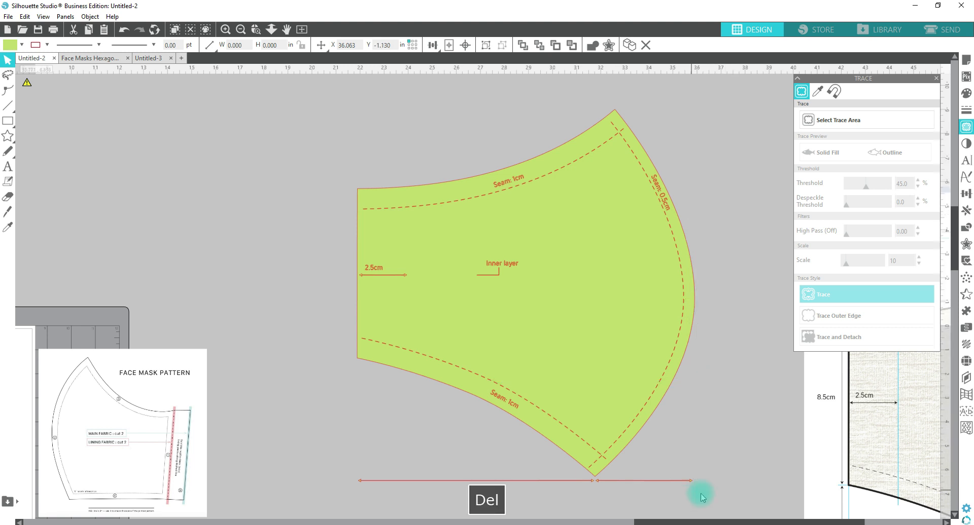
pyautogui.moveTo(700, 491); pyautogui.dragTo(460, 485)
pyautogui.press('Delete')
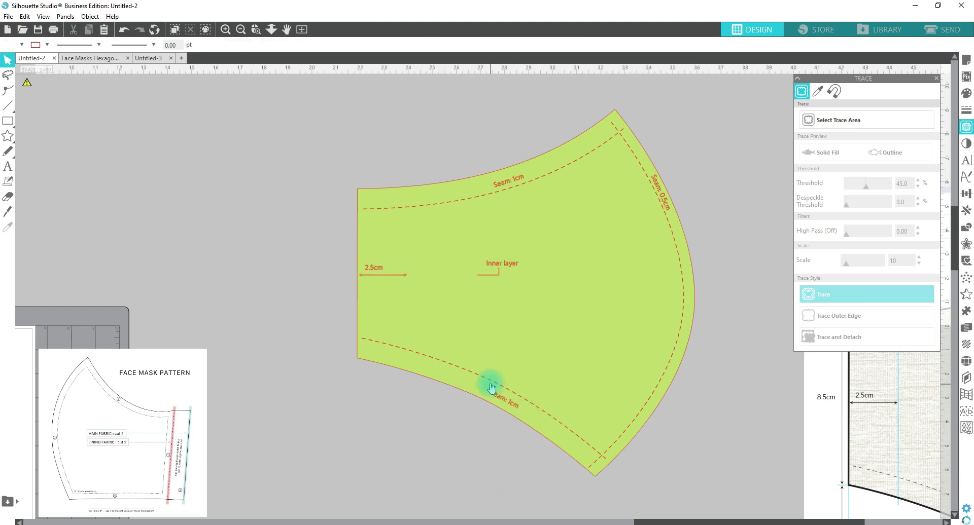
# Delete the 2.5cm marking and the "Inner layer" label inside the mask, keeping the green mask shape
pyautogui.click(286, 248)
pyautogui.moveTo(334, 258); pyautogui.dragTo(619, 331)
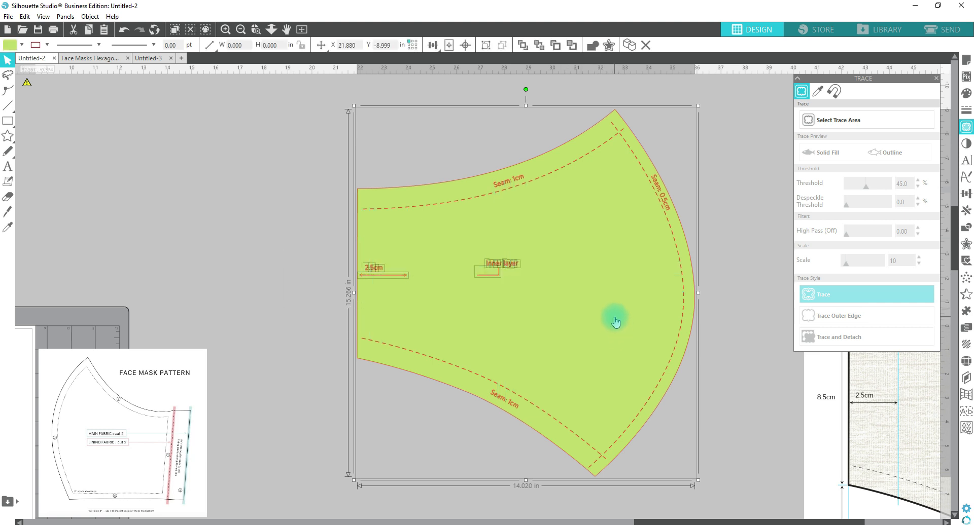
pyautogui.keyDown('shift'); pyautogui.click(604, 209); pyautogui.keyUp('shift')
pyautogui.press('Delete')
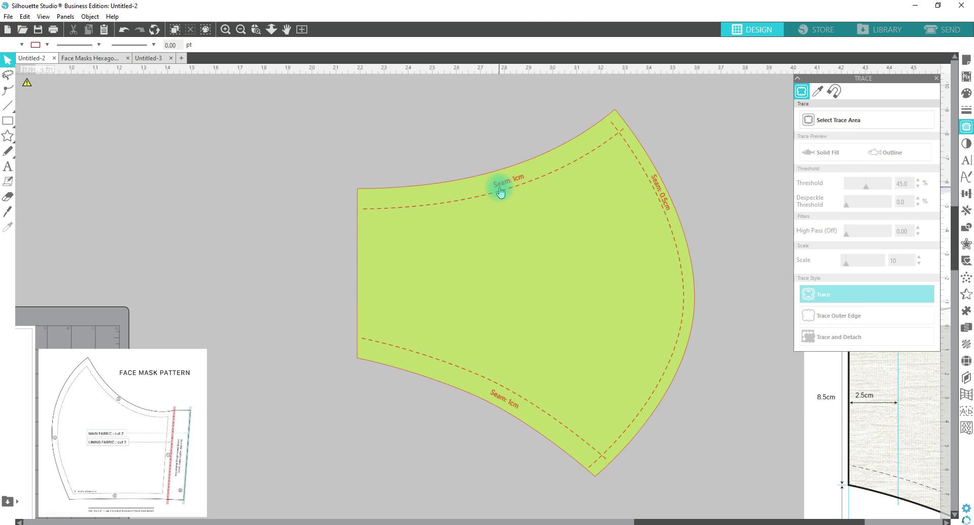
# Delete the two "Seam: 1cm" labels and the "Seam: 0.5cm" label together, leaving the green mask shape out of the selection
pyautogui.moveTo(474, 119); pyautogui.dragTo(524, 181)
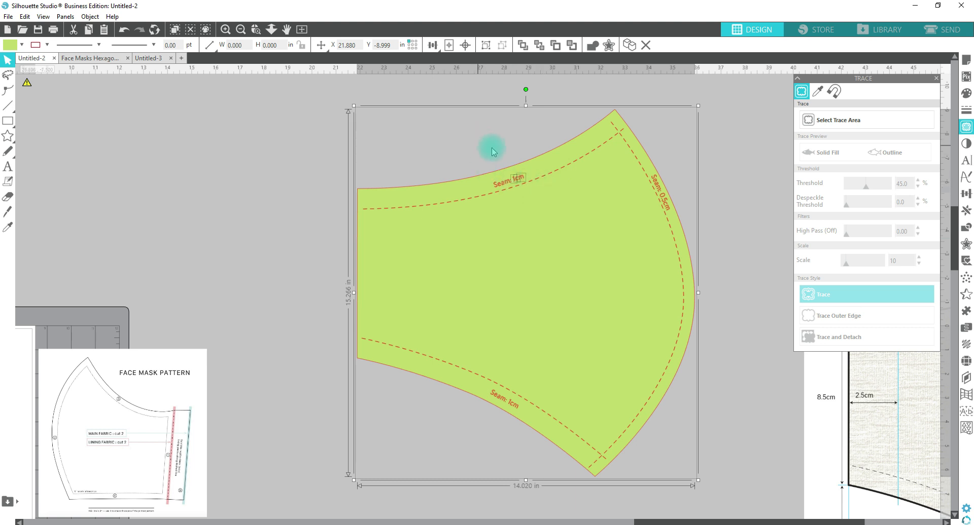
pyautogui.moveTo(478, 149); pyautogui.dragTo(510, 186)
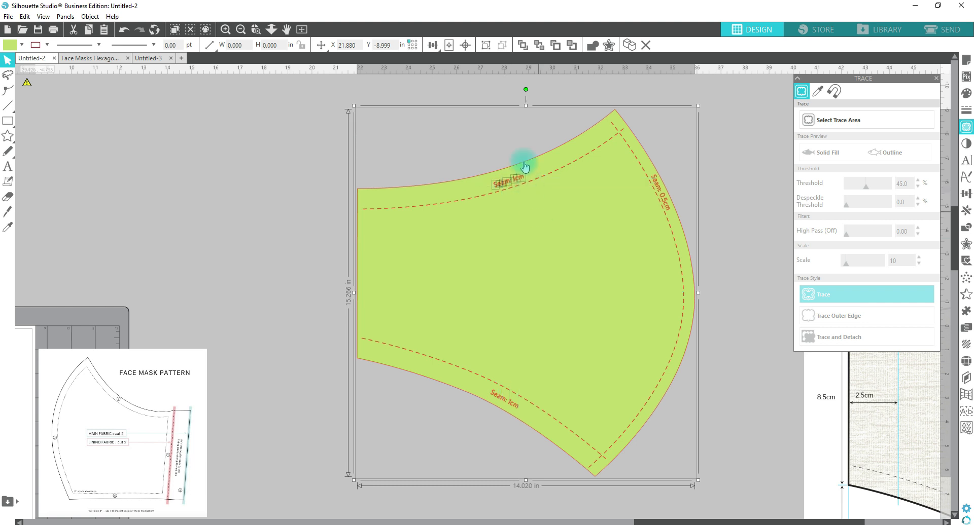
pyautogui.moveTo(504, 151); pyautogui.dragTo(515, 188)
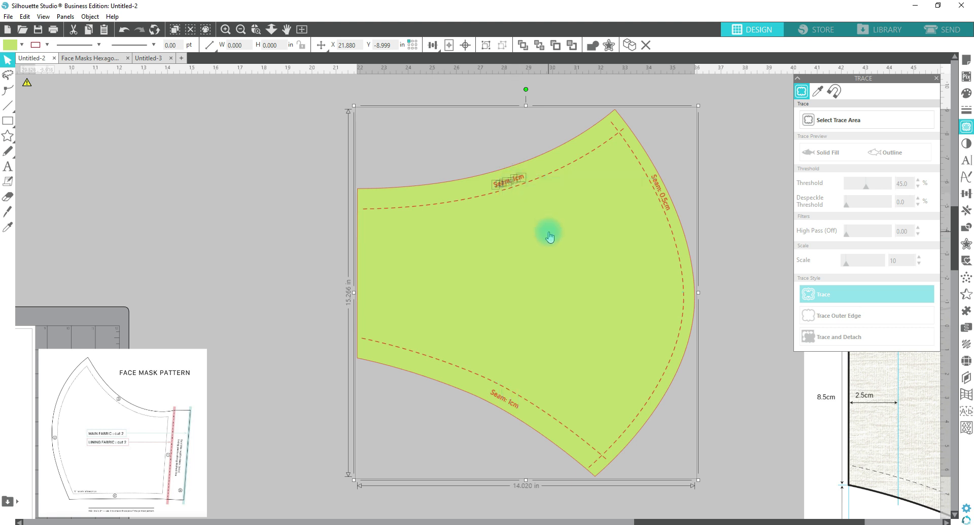
pyautogui.moveTo(454, 411); pyautogui.dragTo(510, 399)
pyautogui.moveTo(494, 434); pyautogui.dragTo(516, 405)
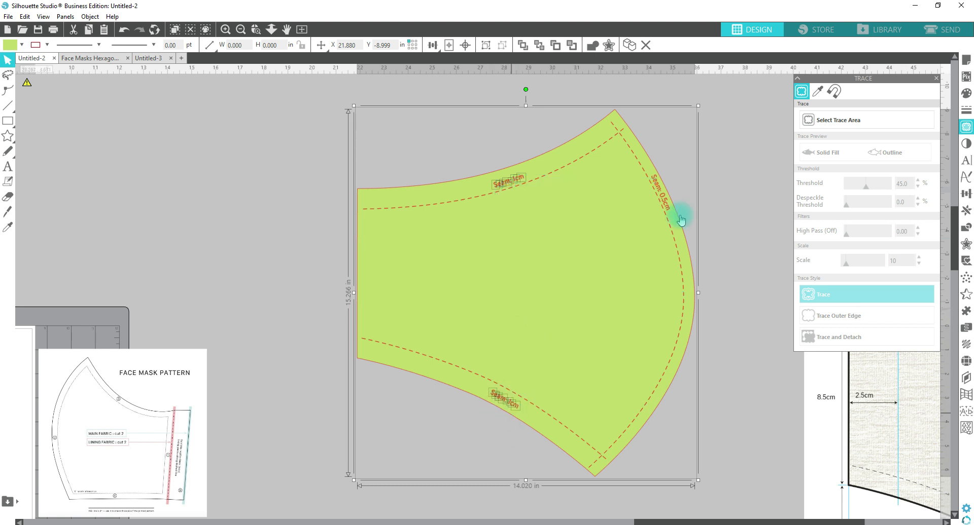
pyautogui.moveTo(672, 143); pyautogui.dragTo(678, 211)
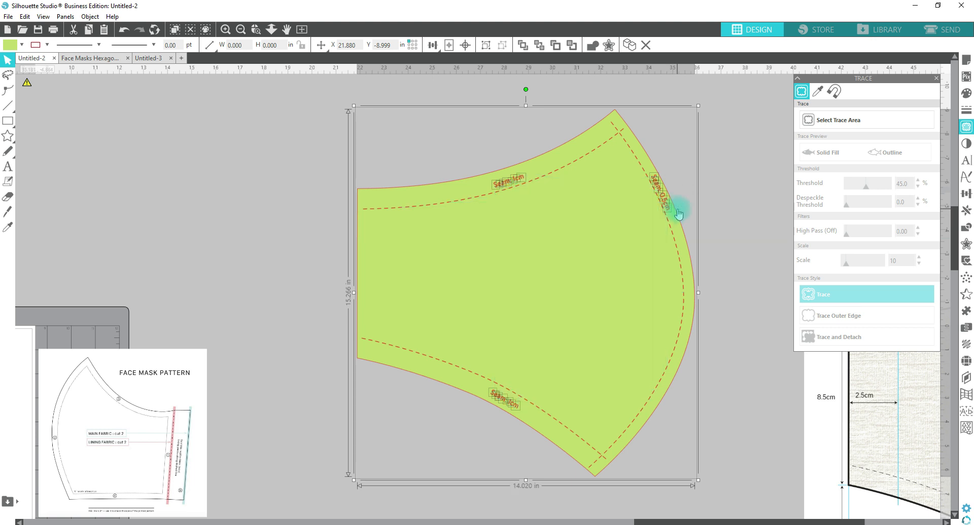
pyautogui.keyDown('shift'); pyautogui.click(612, 251); pyautogui.keyUp('shift')
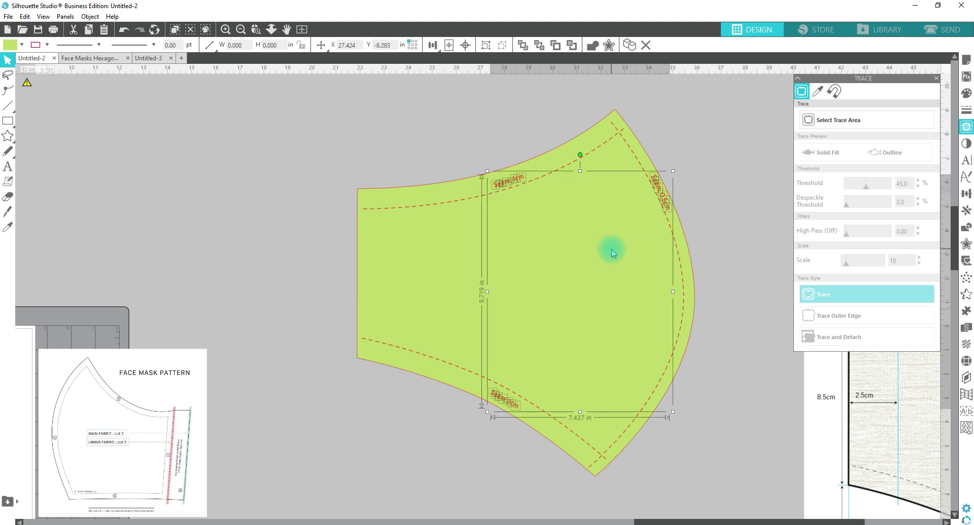
pyautogui.press('Delete')
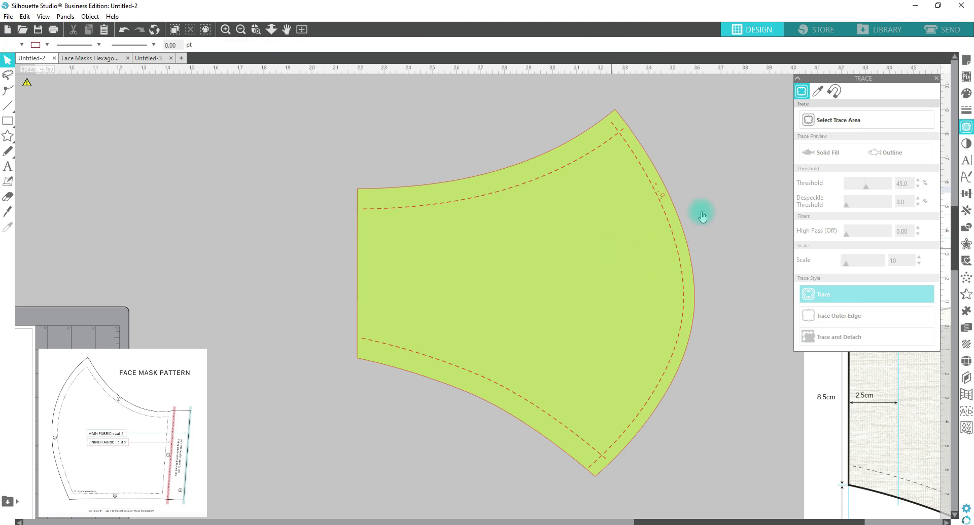
# Try to weld the leftover seam label fragments with the green mask shape, and undo the weld
pyautogui.keyDown('shift'); pyautogui.click(662, 195); pyautogui.keyUp('shift')
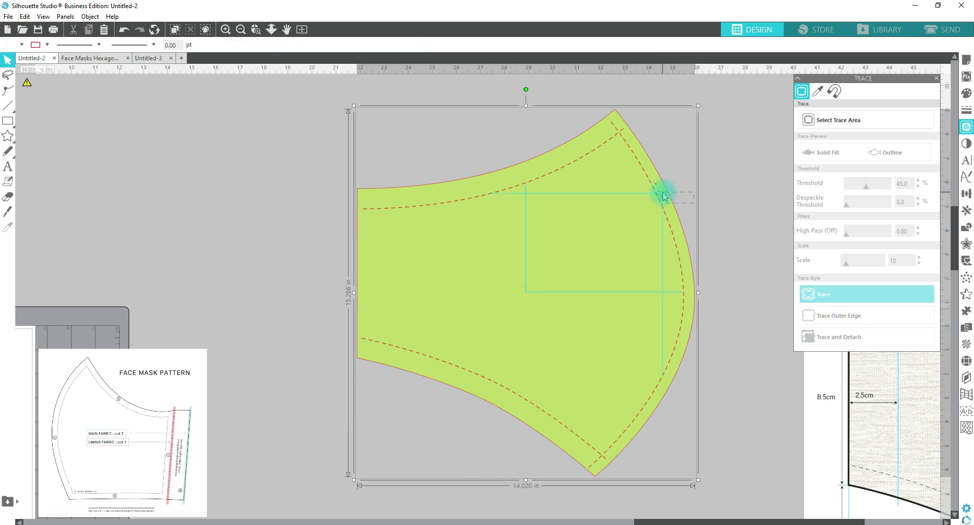
pyautogui.moveTo(676, 166)
pyautogui.mouseDown()
pyautogui.moveTo(656, 182)
pyautogui.moveTo(664, 202)
pyautogui.mouseUp()
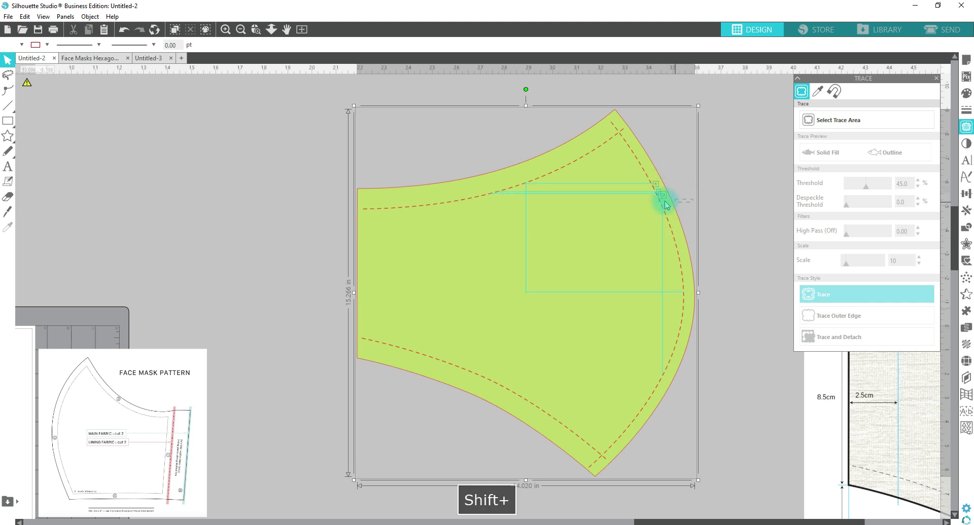
pyautogui.click(667, 203)
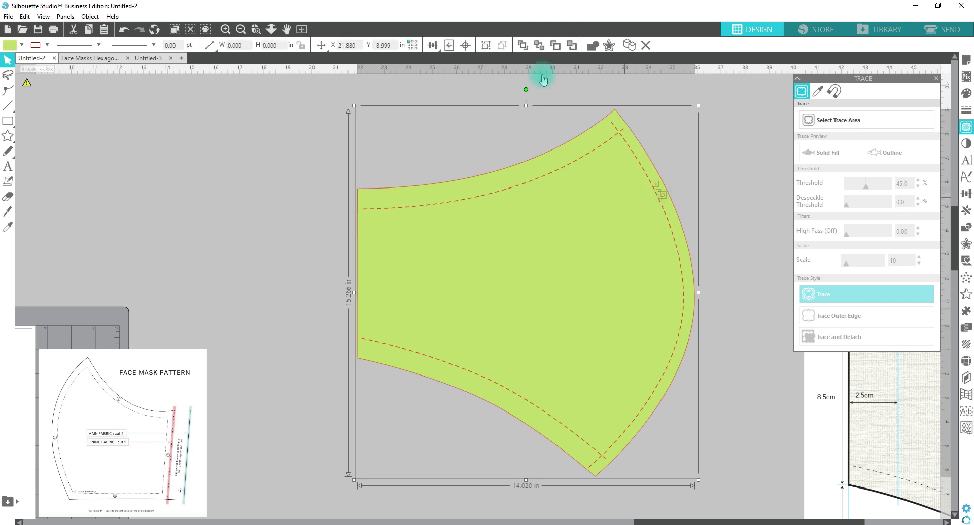
pyautogui.click(594, 48)
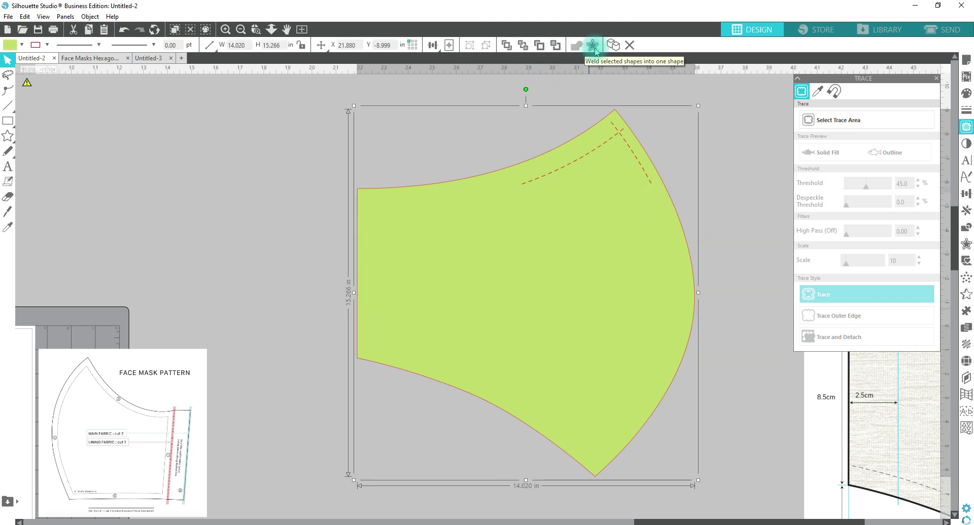
pyautogui.hotkey('ctrl', 'z')
pyautogui.hotkey('ctrl', 'z')
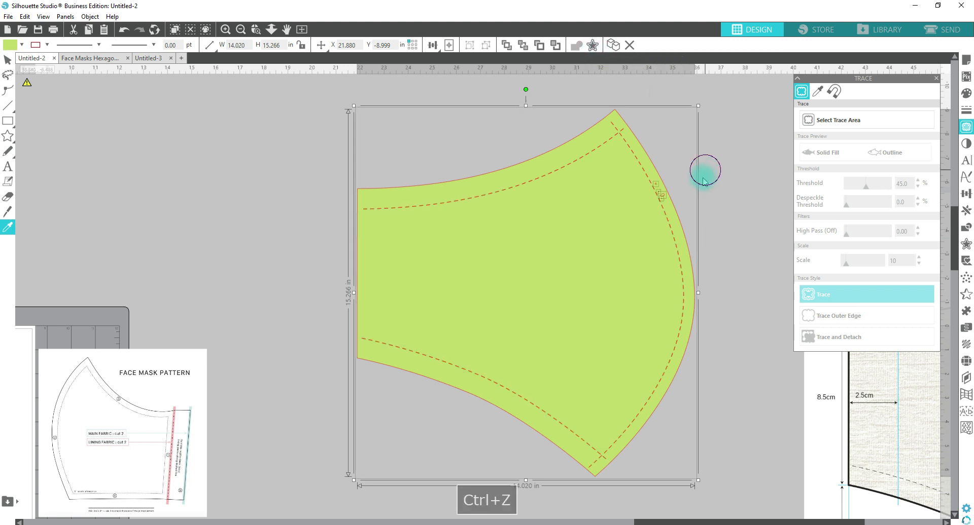
# Weld the leftover seam label fragments into the green mask shape and send it behind the dashed stitch lines
pyautogui.click(662, 192)
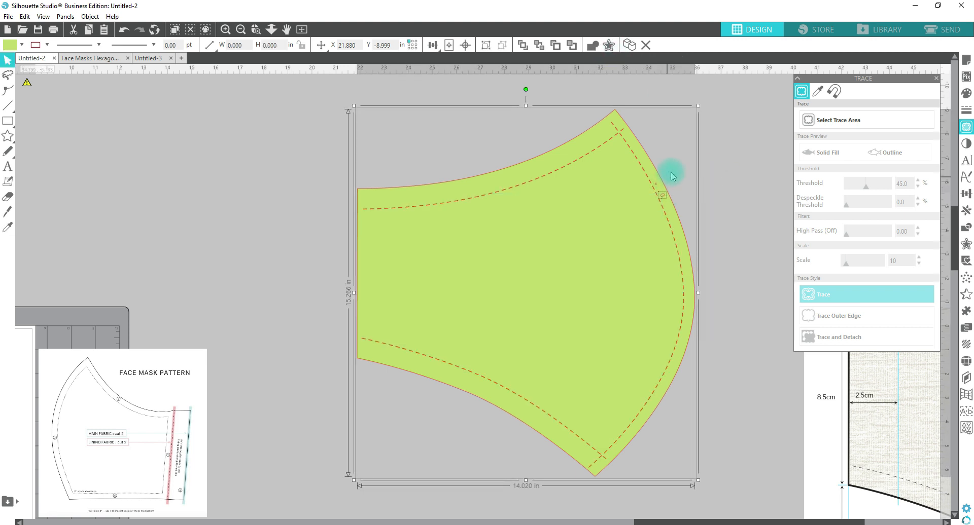
pyautogui.moveTo(656, 183)
pyautogui.mouseDown()
pyautogui.moveTo(665, 200)
pyautogui.moveTo(649, 200)
pyautogui.mouseUp()
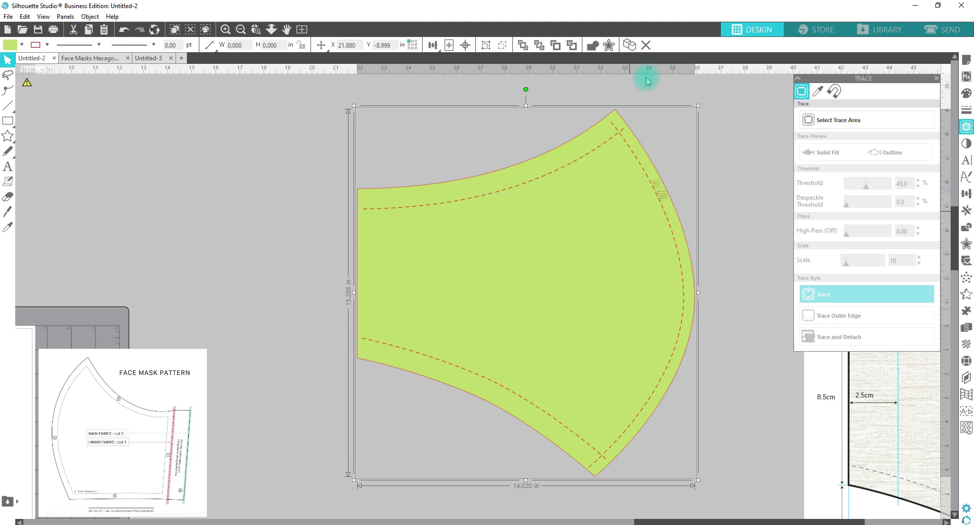
pyautogui.click(593, 48)
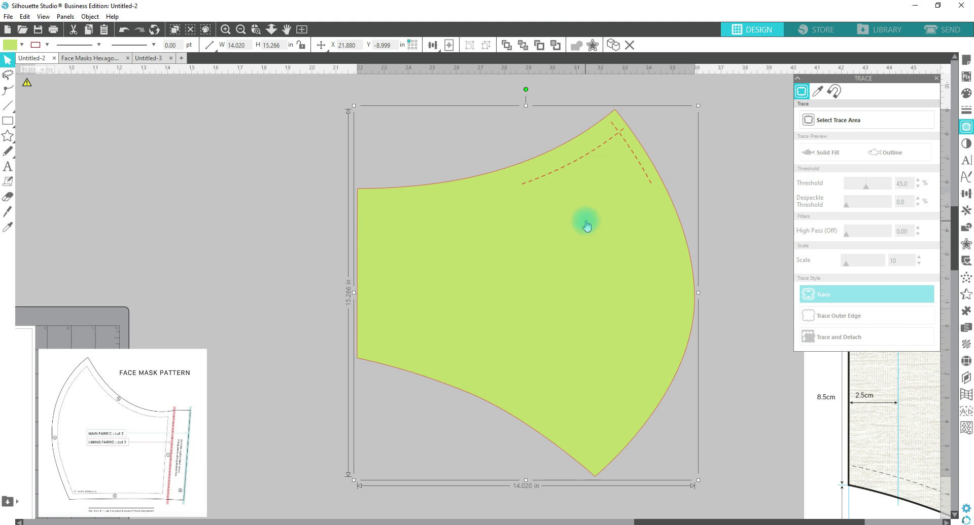
pyautogui.rightClick(612, 273)
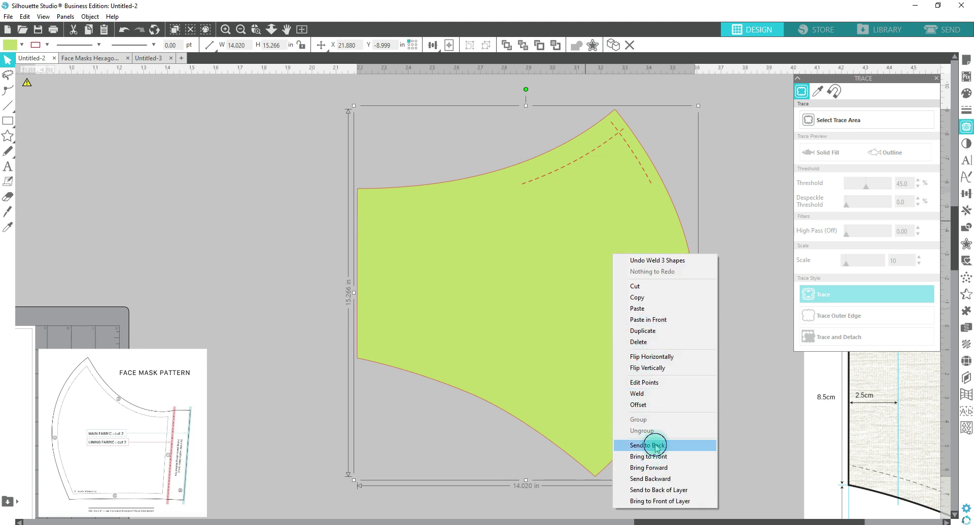
pyautogui.click(653, 458)
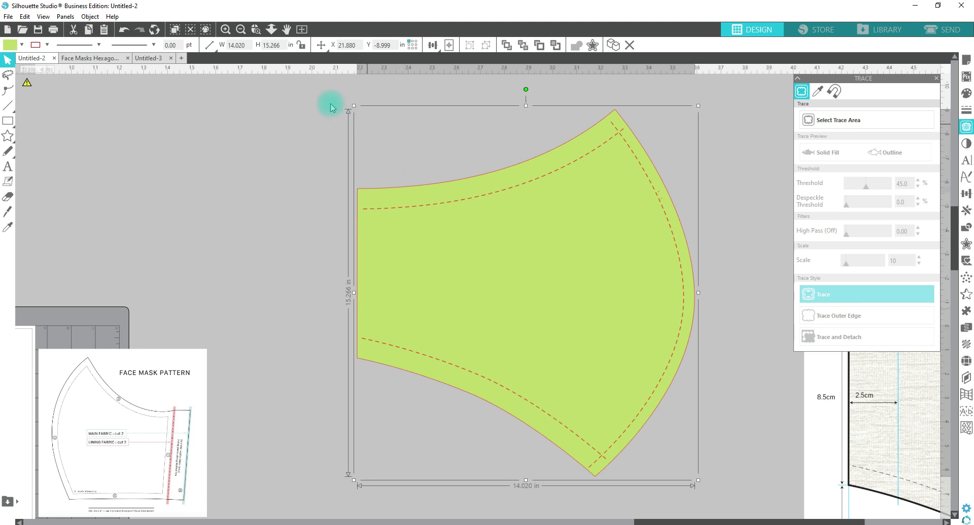
# Group all the dashed stitch line segments, excluding the green mask shape from the selection
pyautogui.moveTo(323, 99)
pyautogui.mouseDown()
pyautogui.moveTo(532, 148)
pyautogui.moveTo(632, 231)
pyautogui.mouseUp()
pyautogui.moveTo(649, 296)
pyautogui.mouseDown()
pyautogui.moveTo(687, 456)
pyautogui.moveTo(711, 490)
pyautogui.mouseUp()
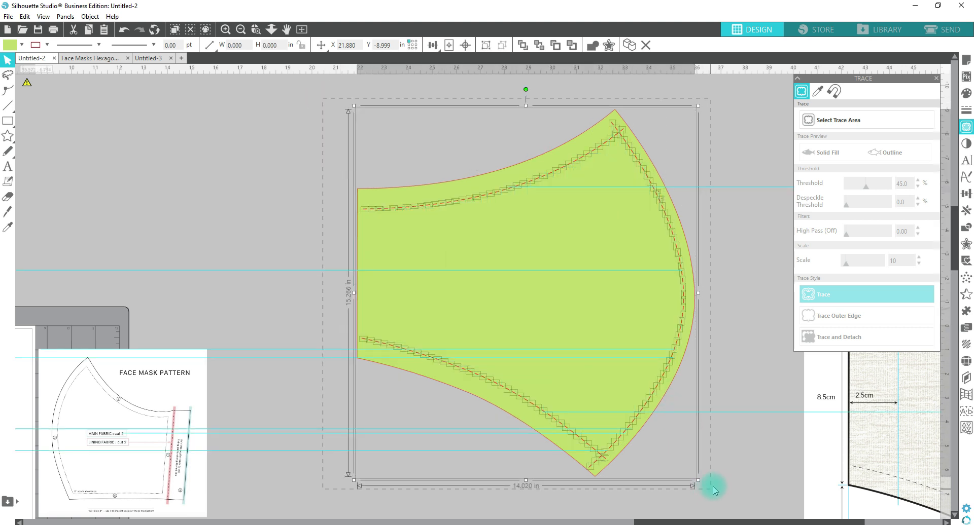
pyautogui.keyDown('shift'); pyautogui.click(579, 280); pyautogui.keyUp('shift')
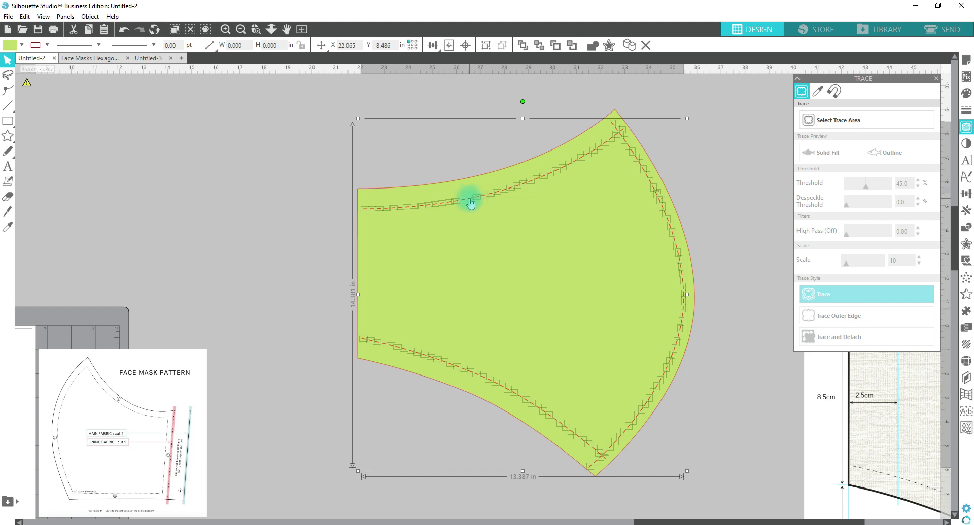
pyautogui.rightClick(470, 202)
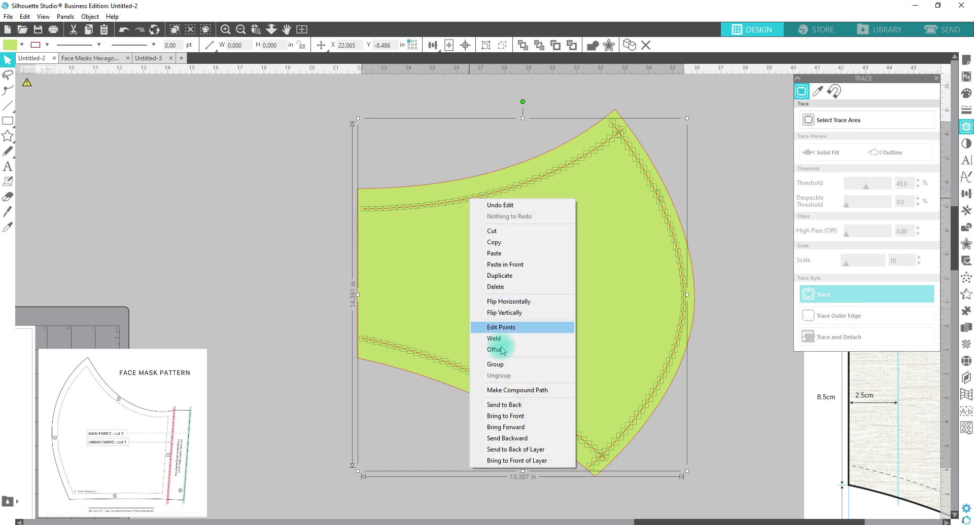
pyautogui.click(501, 365)
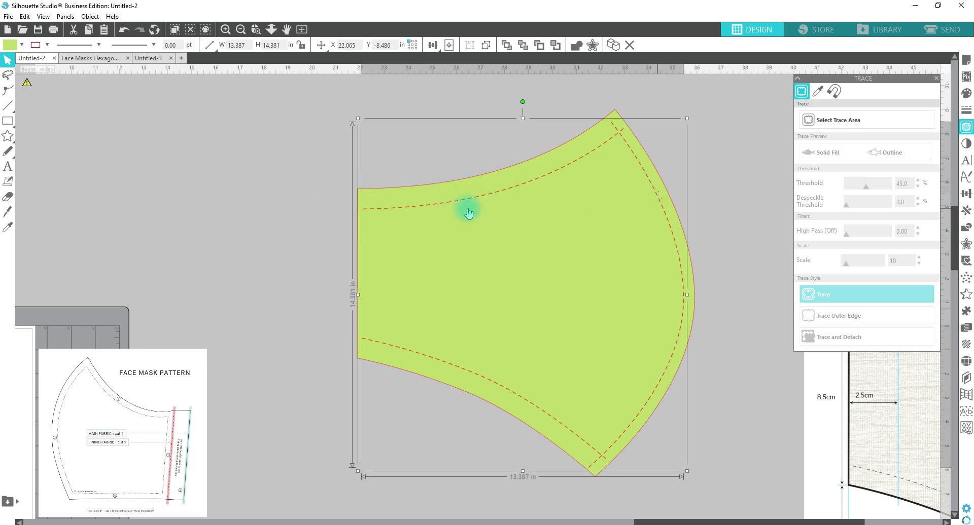
# Mirror a copy of the green mask shape and its stitch lines to the right and move both halves together
pyautogui.moveTo(346, 147); pyautogui.dragTo(581, 473)
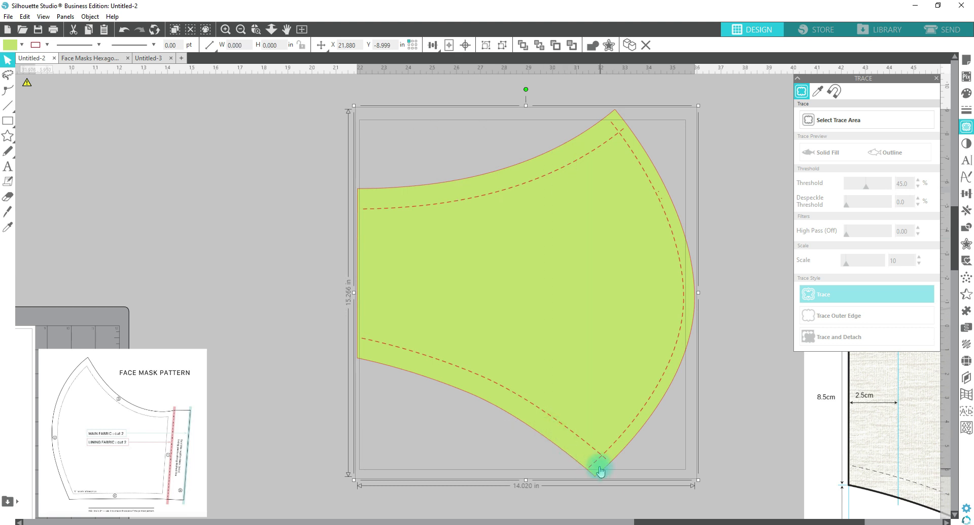
pyautogui.click(966, 209)
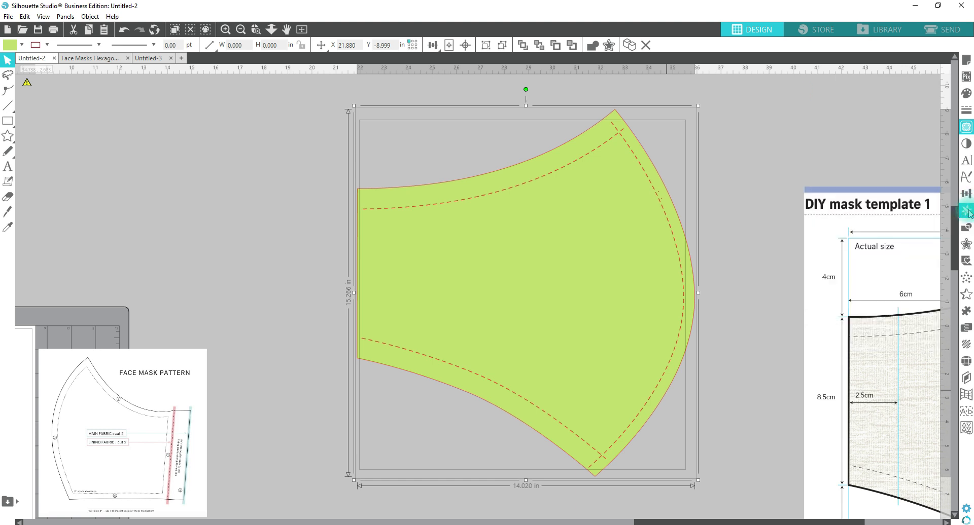
pyautogui.click(908, 167)
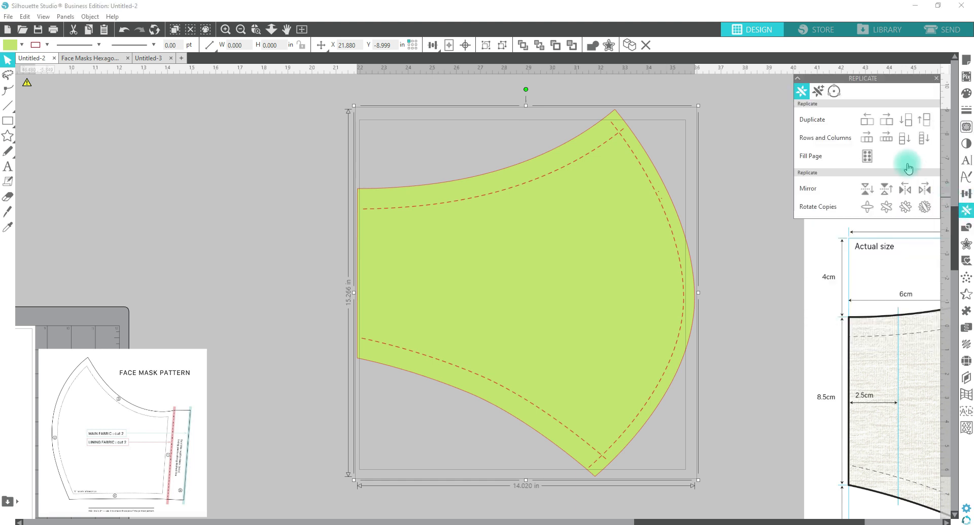
pyautogui.click(925, 190)
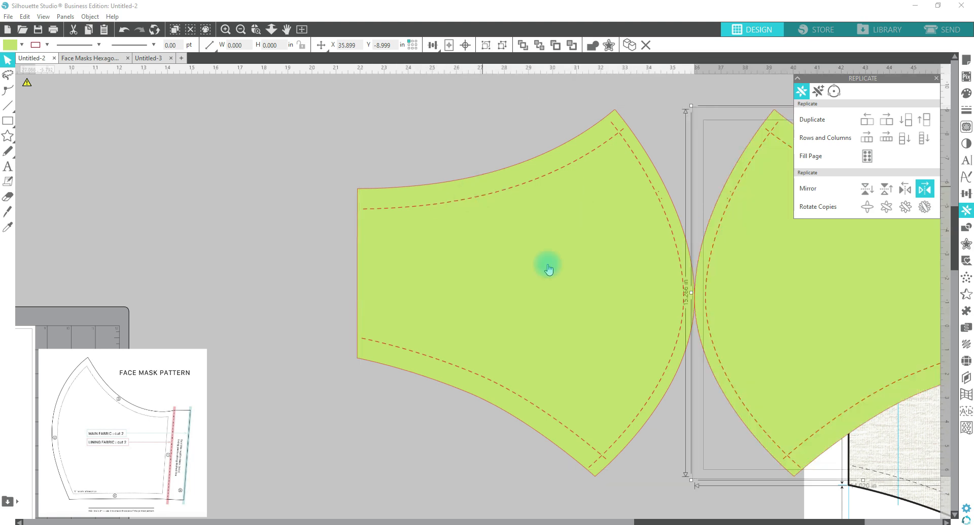
pyautogui.moveTo(473, 130); pyautogui.dragTo(713, 304)
pyautogui.moveTo(712, 304); pyautogui.dragTo(530, 235)
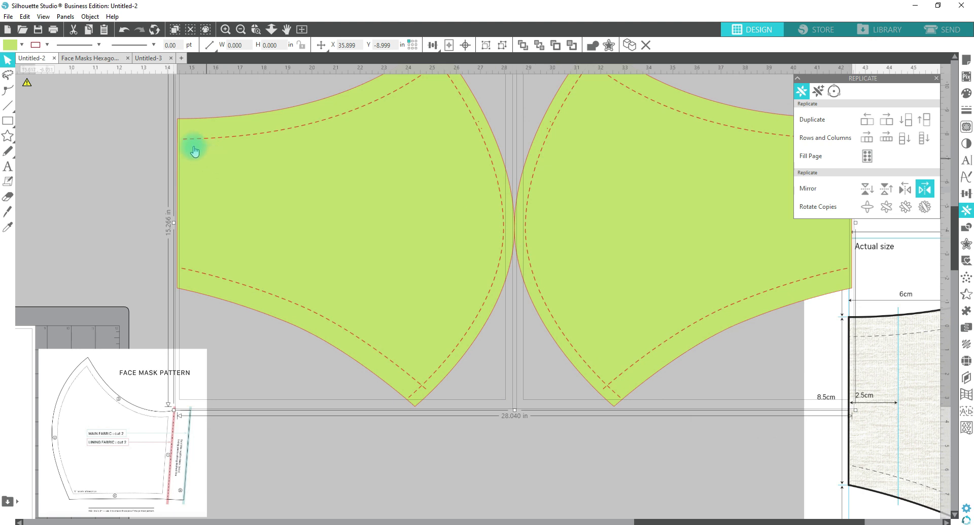
# Delete the mirrored mask half together with its stitch lines
pyautogui.click(408, 453)
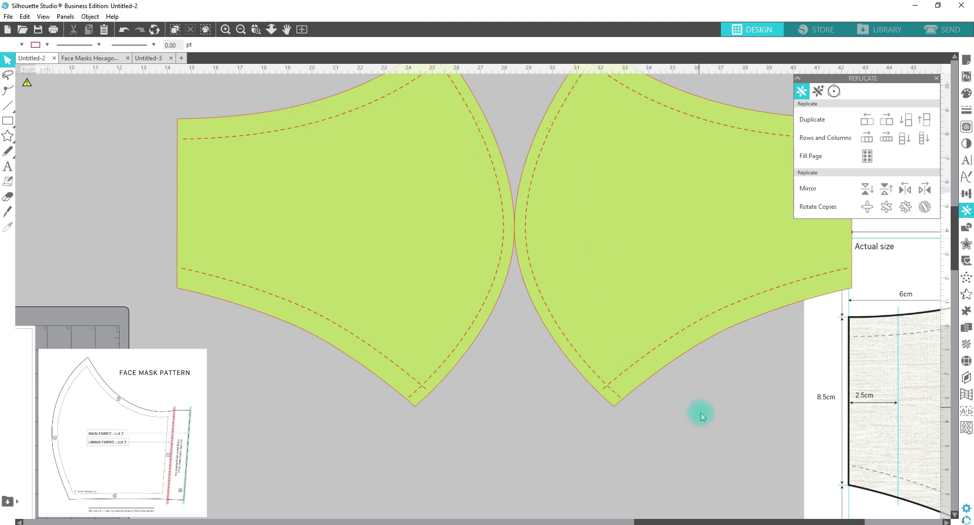
pyautogui.moveTo(700, 421); pyautogui.dragTo(429, 175)
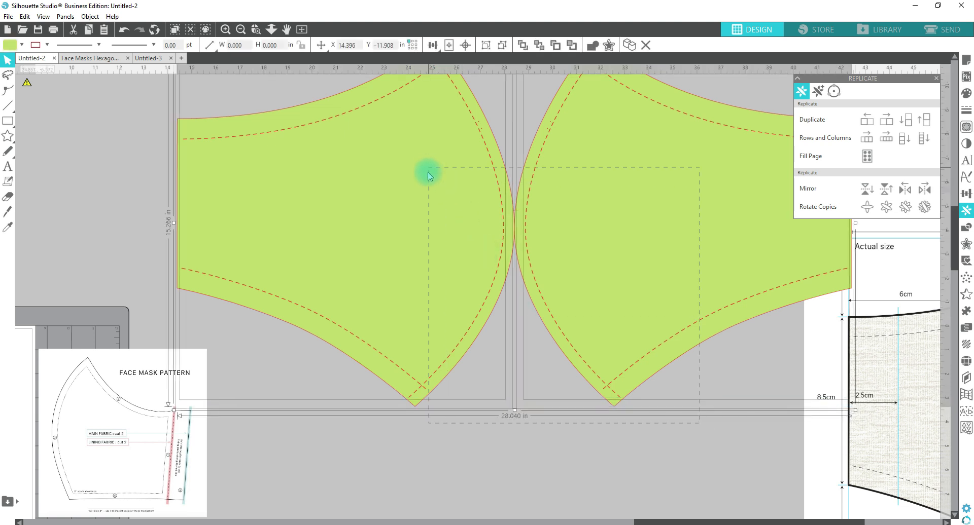
pyautogui.click(656, 410)
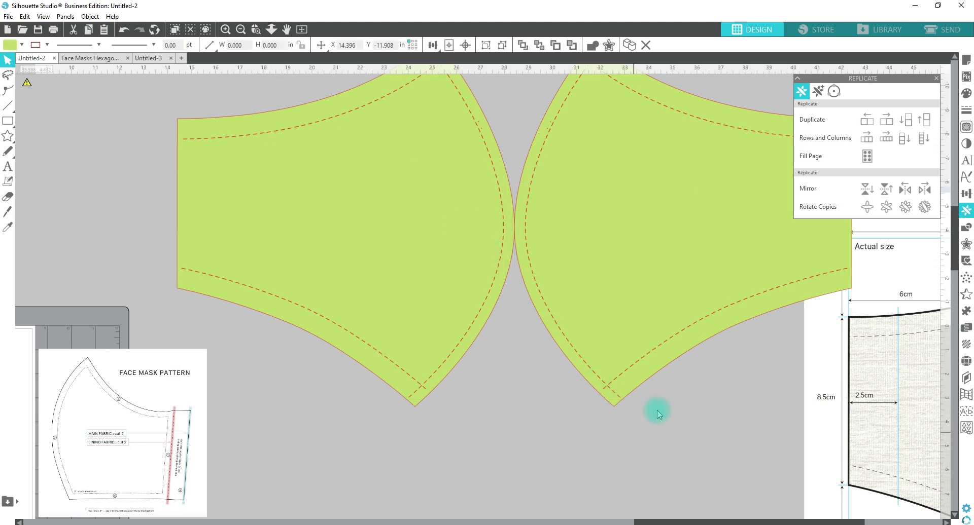
pyautogui.click(573, 293)
pyautogui.press('Delete')
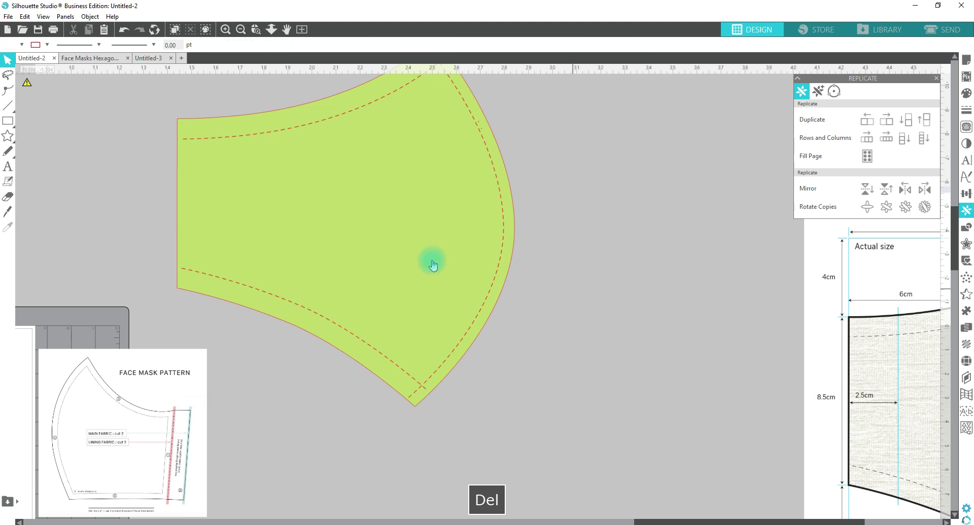
# Move the remaining green mask shape and its stitch lines together and group them
pyautogui.moveTo(570, 394); pyautogui.dragTo(302, 104)
pyautogui.moveTo(388, 194); pyautogui.dragTo(511, 227)
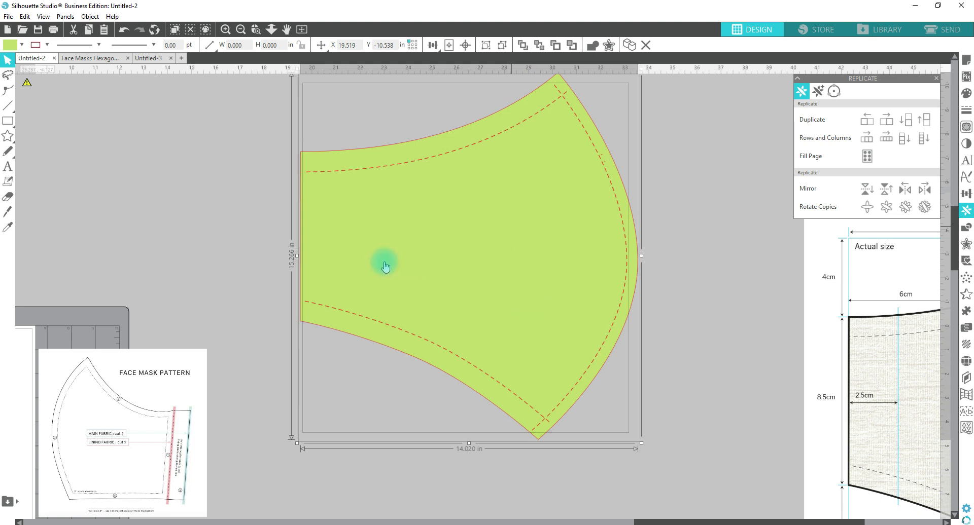
pyautogui.hotkey('ctrl', 'g')
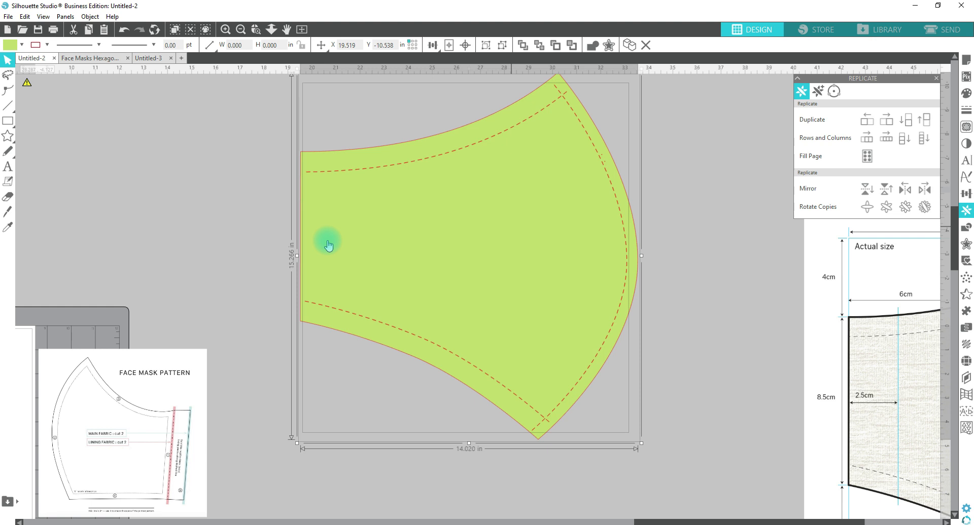
pyautogui.rightClick(662, 143)
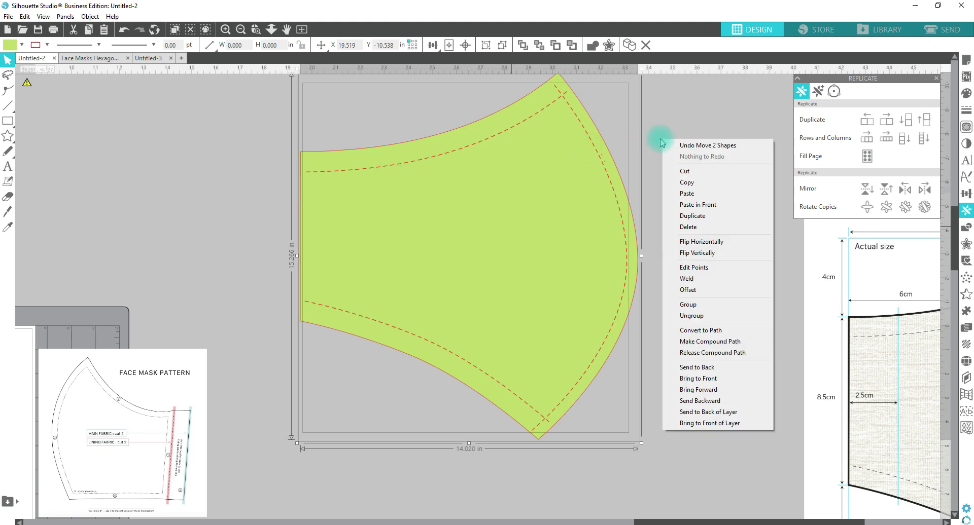
pyautogui.click(688, 307)
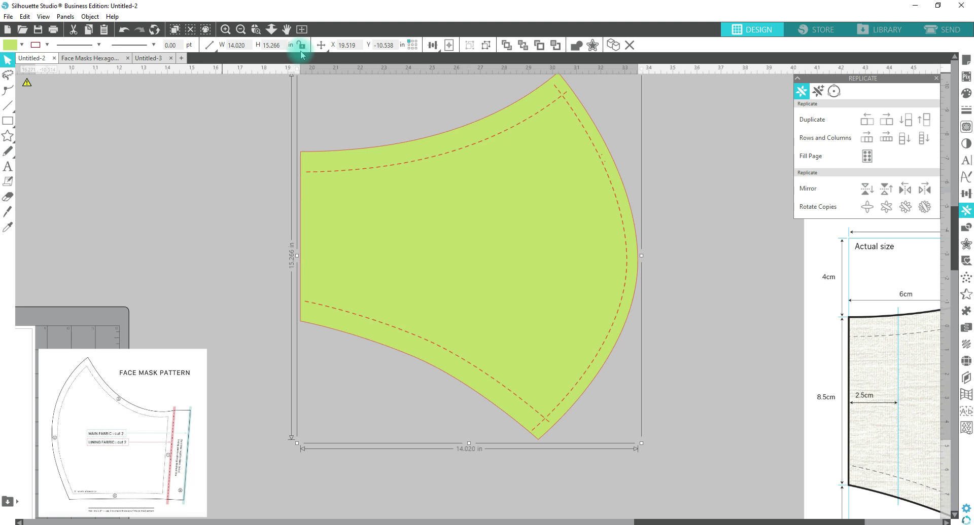
# Lock the aspect ratio and set the grouped mask's height to 6 in
pyautogui.click(304, 46)
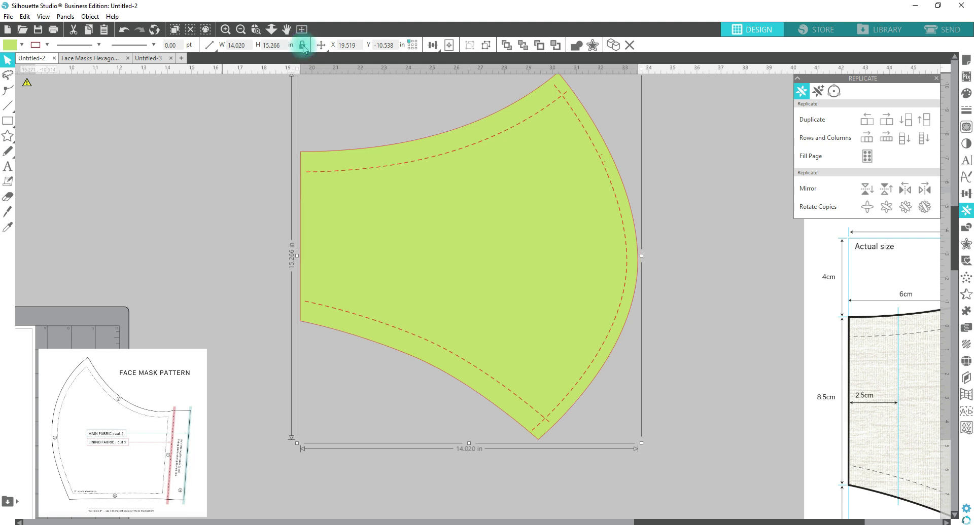
pyautogui.click(260, 45)
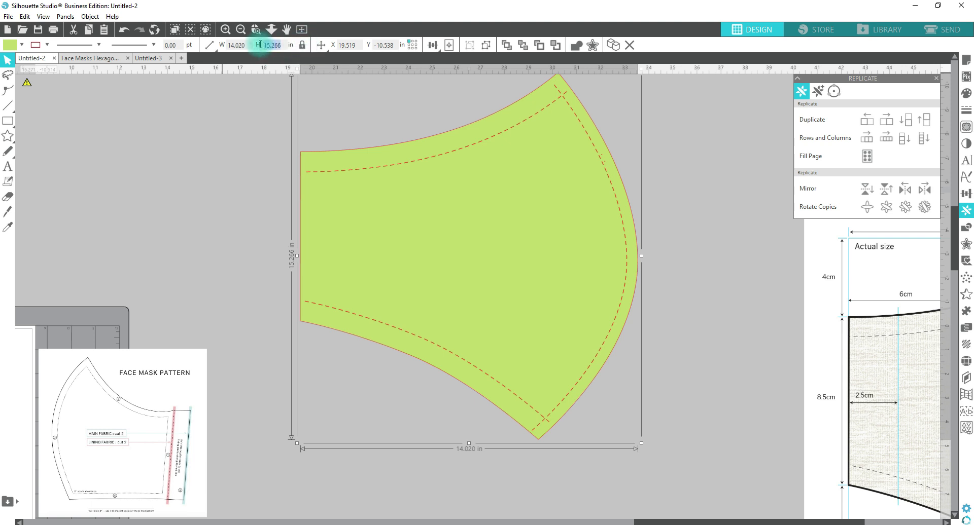
pyautogui.write('6')
pyautogui.press('Return')
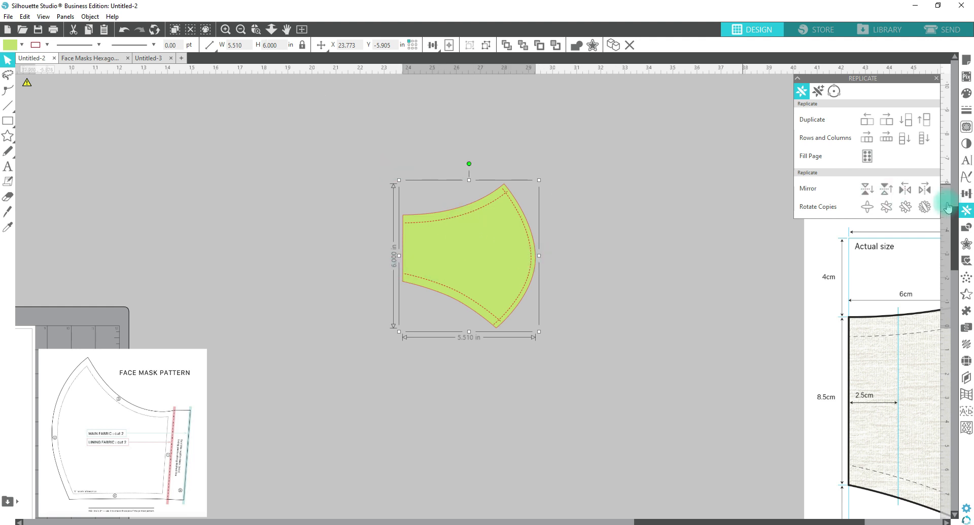
# Mirror a copy of the grouped mask to the right and move both halves aside, over the DIY mask template
pyautogui.click(924, 189)
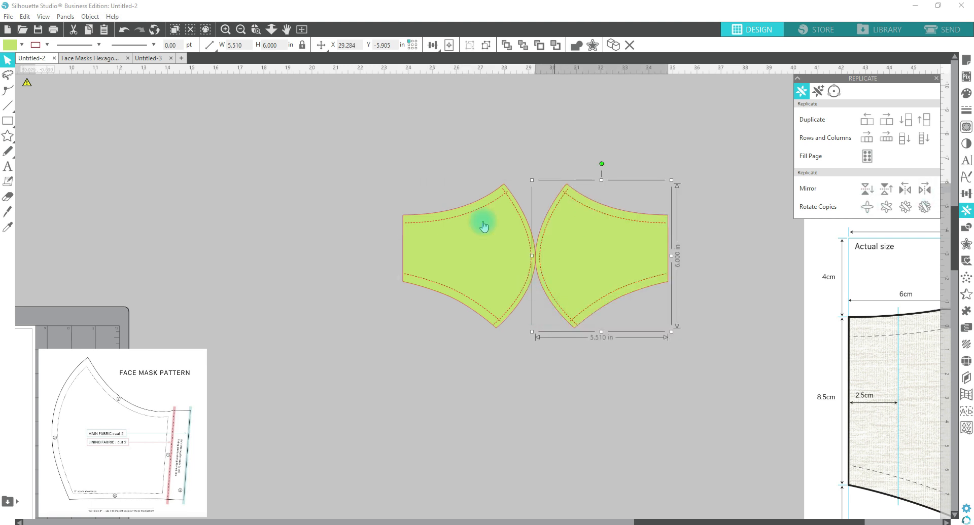
pyautogui.moveTo(409, 142); pyautogui.dragTo(641, 299)
pyautogui.moveTo(492, 275)
pyautogui.mouseDown()
pyautogui.moveTo(592, 271)
pyautogui.moveTo(871, 337)
pyautogui.moveTo(971, 336)
pyautogui.mouseUp()
# Move the FACE MASK PATTERN image into the empty workspace and set a trace area around its mask drawing and title
pyautogui.moveTo(165, 411); pyautogui.dragTo(351, 208)
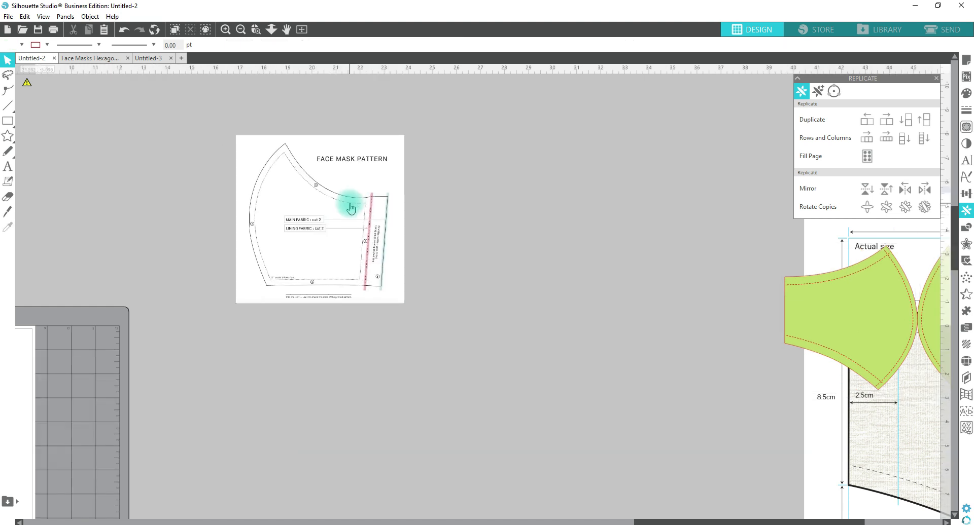
pyautogui.press('z')
pyautogui.moveTo(228, 136); pyautogui.dragTo(430, 312)
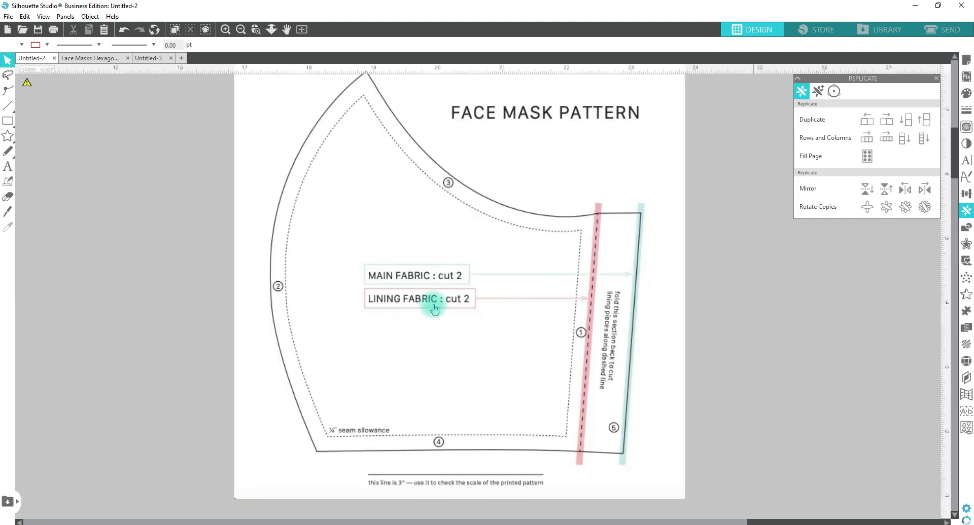
pyautogui.scroll(1, 430, 314)
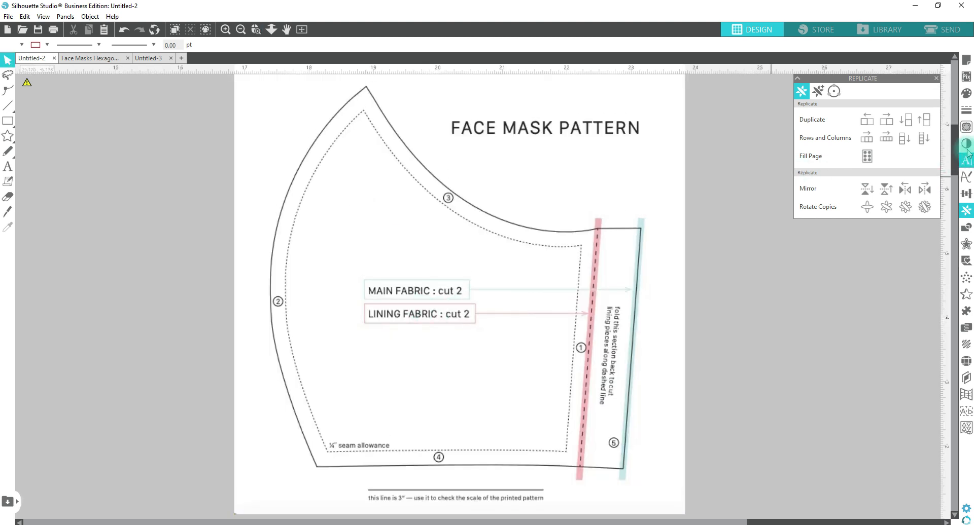
pyautogui.click(966, 126)
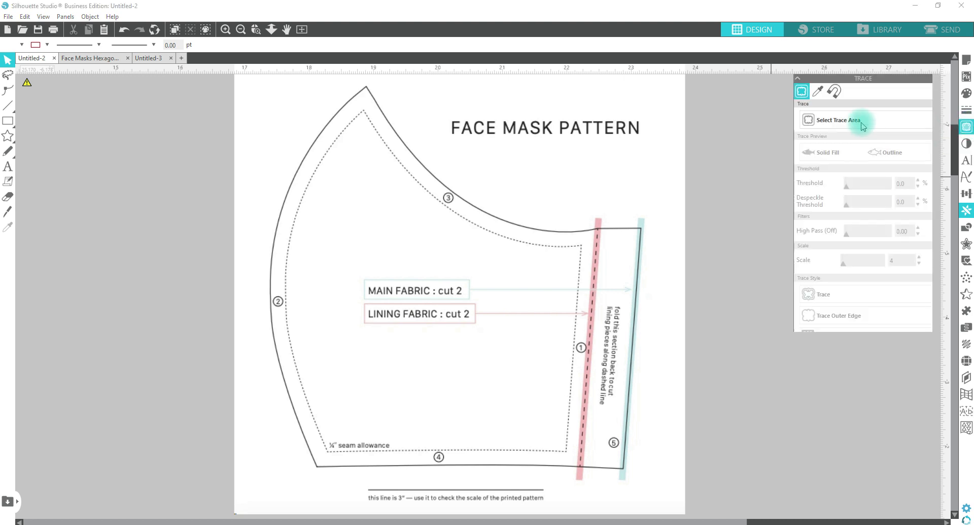
pyautogui.click(860, 120)
pyautogui.moveTo(239, 76)
pyautogui.mouseDown()
pyautogui.moveTo(348, 80)
pyautogui.moveTo(673, 272)
pyautogui.moveTo(654, 414)
pyautogui.moveTo(661, 507)
pyautogui.moveTo(661, 489)
pyautogui.mouseUp()
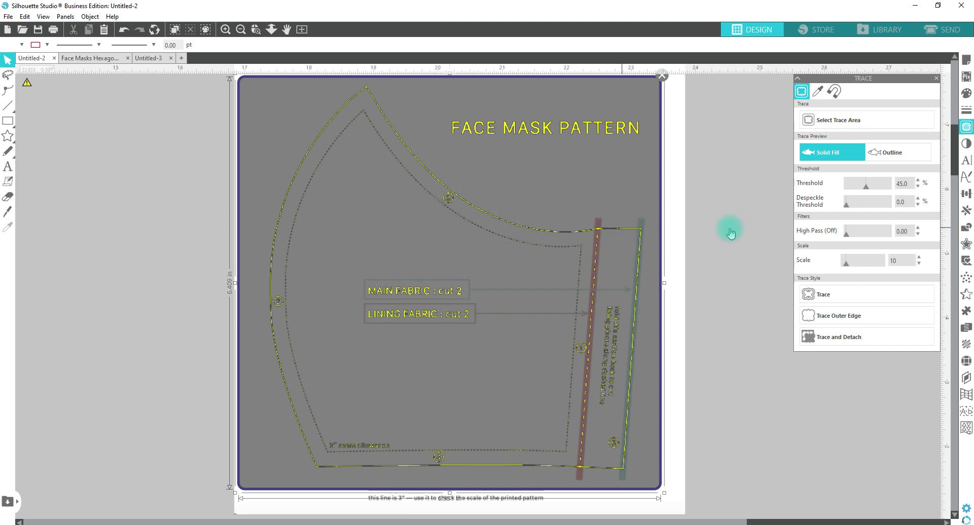
# Trace the face mask pattern at a 68% threshold and move the source image off the traced lines
pyautogui.click(873, 192)
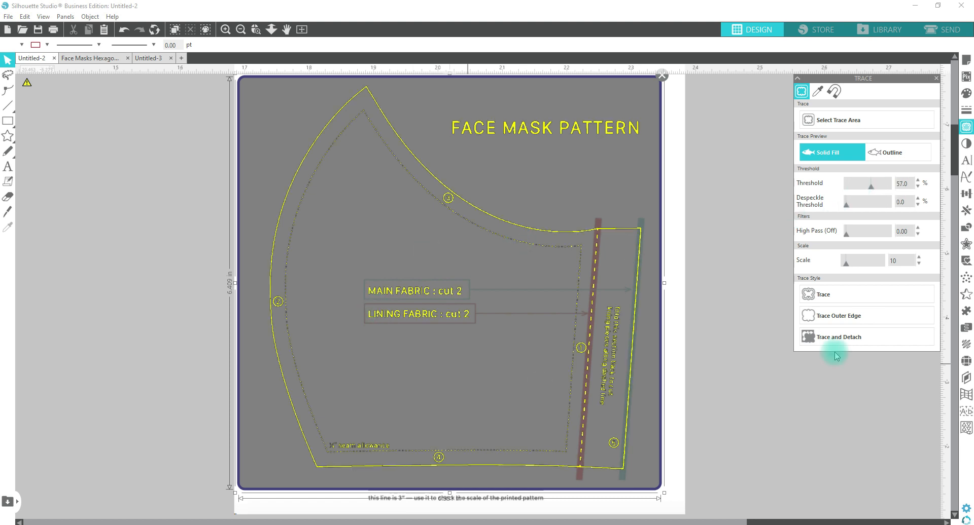
pyautogui.click(875, 187)
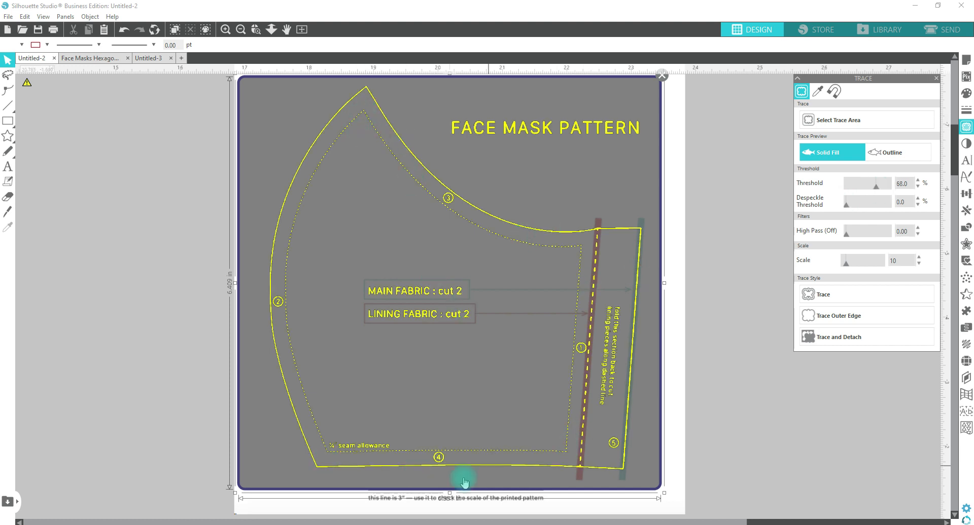
pyautogui.click(817, 300)
pyautogui.click(677, 178)
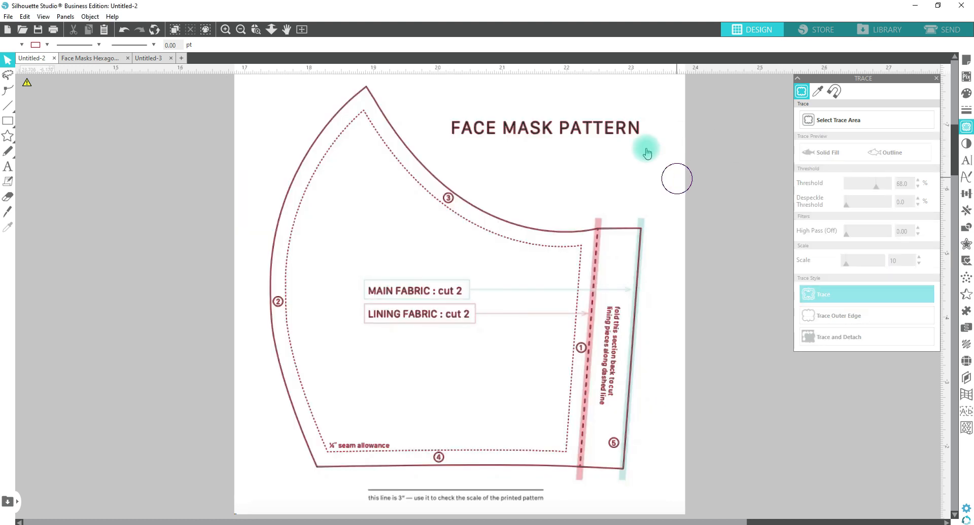
pyautogui.moveTo(646, 153)
pyautogui.mouseDown()
pyautogui.moveTo(387, 168)
pyautogui.moveTo(30, 96)
pyautogui.mouseUp()
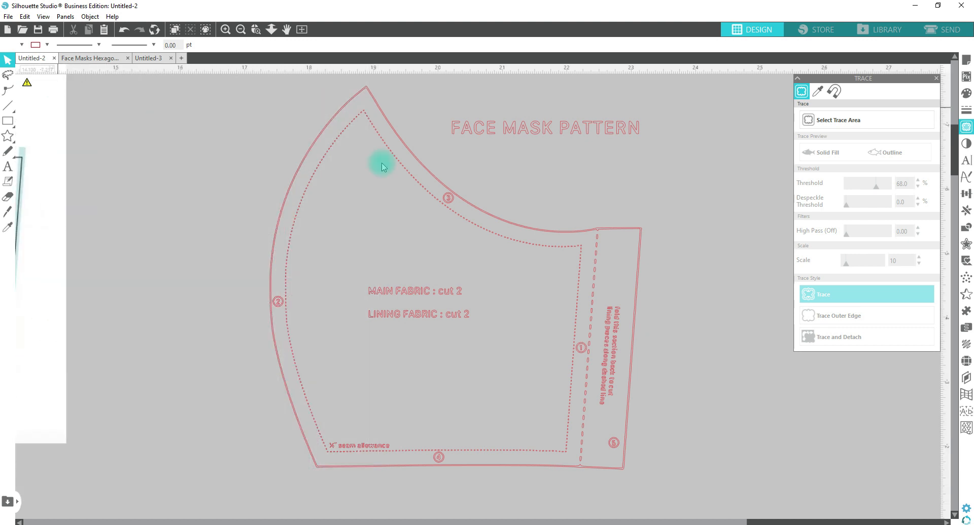
# Fill the traced mask pattern with light teal and release its compound path
pyautogui.click(385, 113)
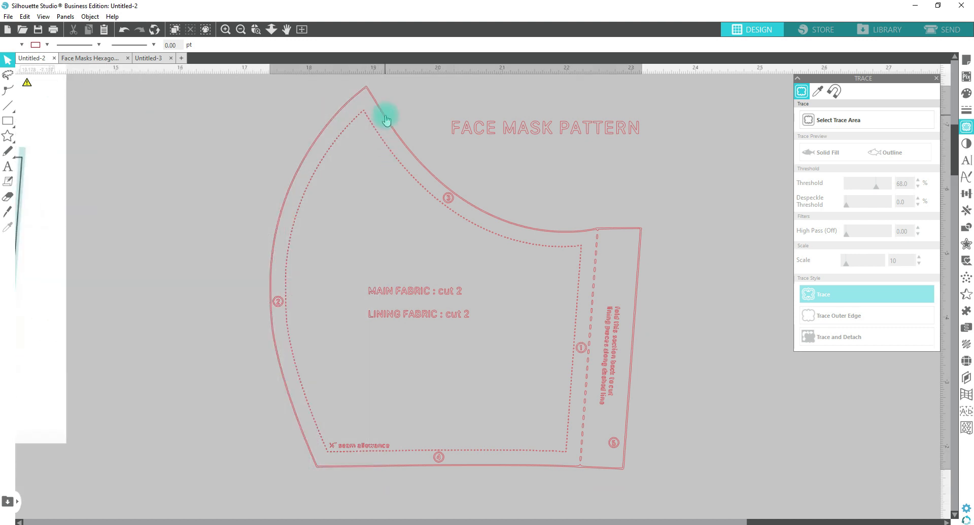
pyautogui.click(23, 45)
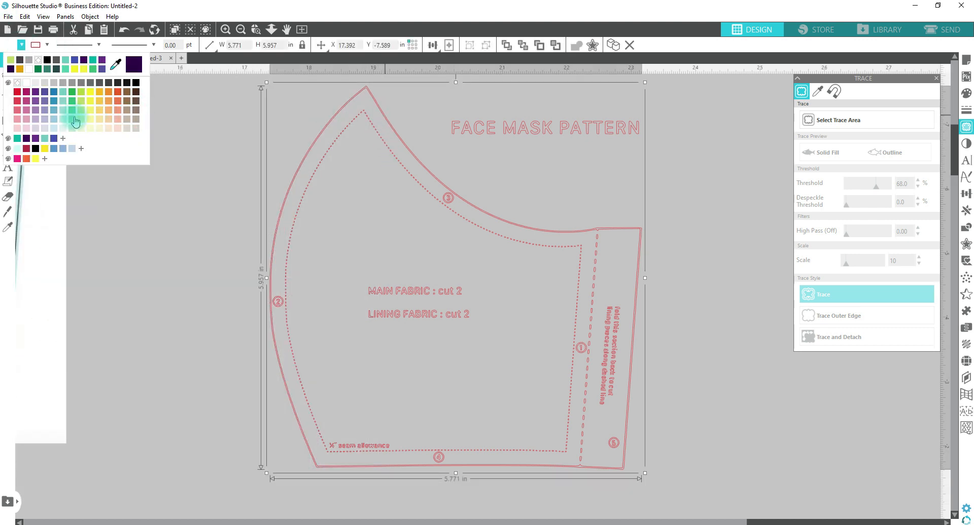
pyautogui.click(375, 151)
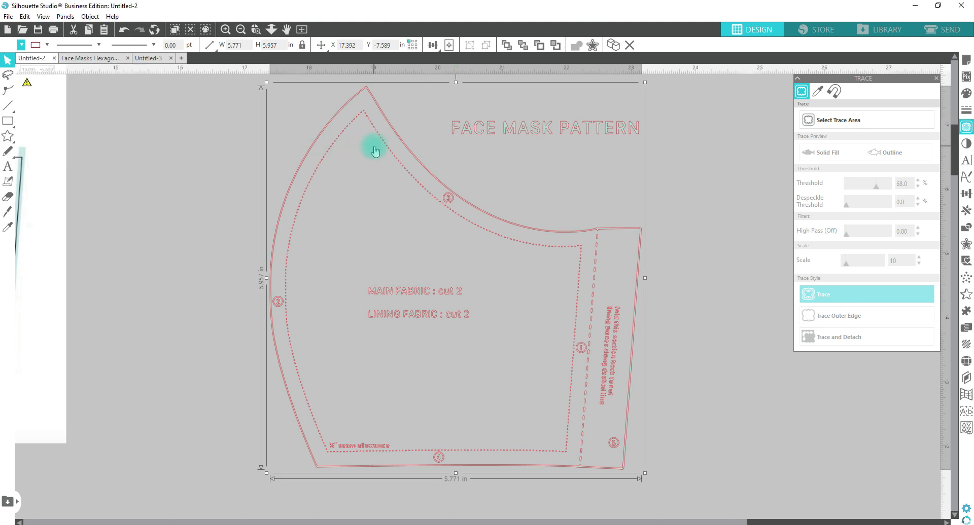
pyautogui.rightClick(420, 165)
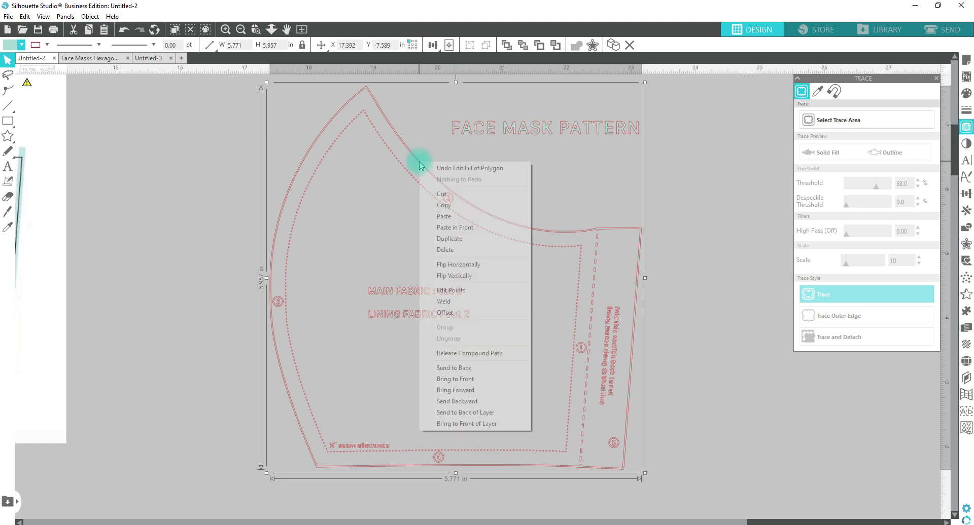
pyautogui.click(477, 353)
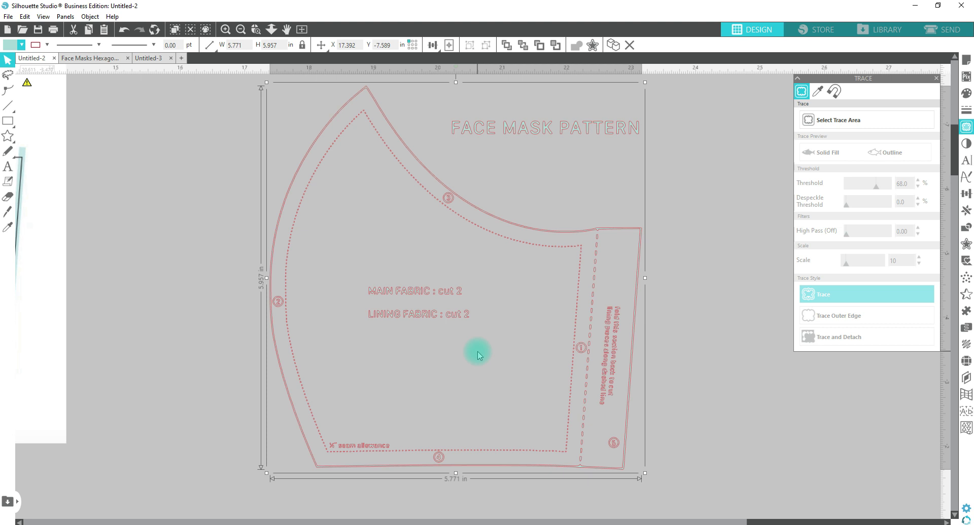
pyautogui.click(477, 355)
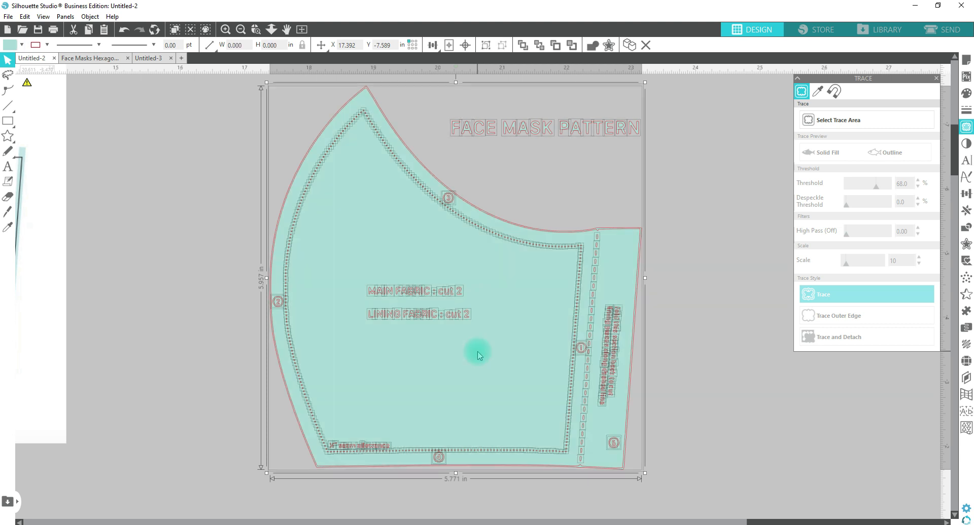
pyautogui.click(197, 163)
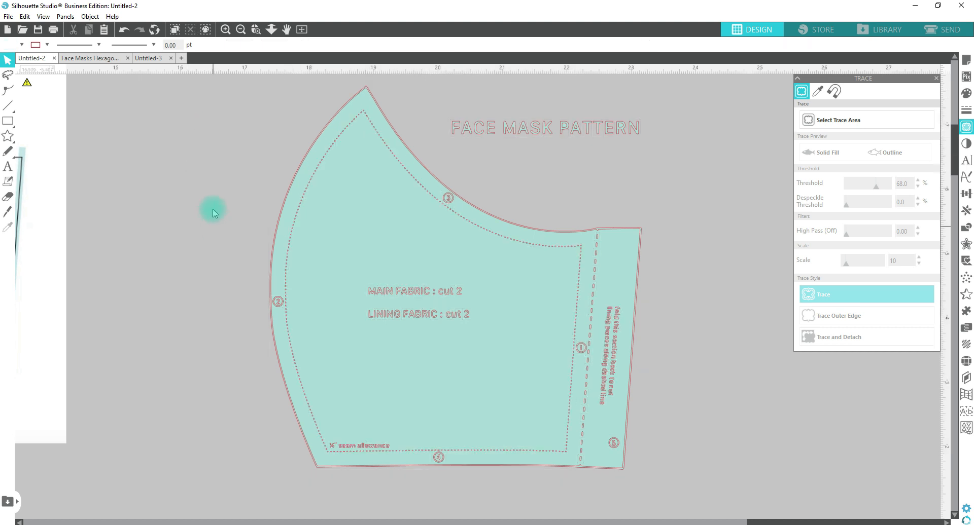
# Weld the circled numbers 2 to 5 and the sideways fold note into the teal mask outline
pyautogui.moveTo(212, 208); pyautogui.dragTo(284, 347)
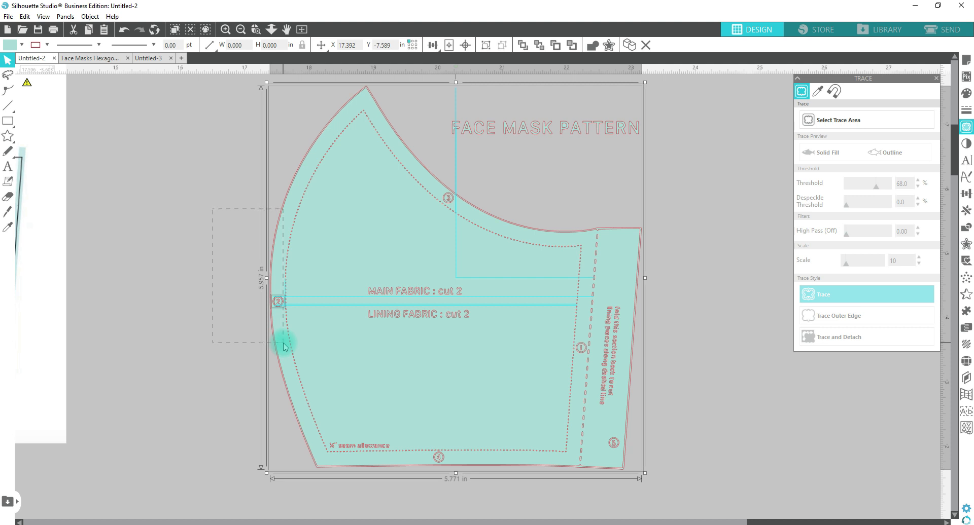
pyautogui.moveTo(284, 346); pyautogui.dragTo(284, 346)
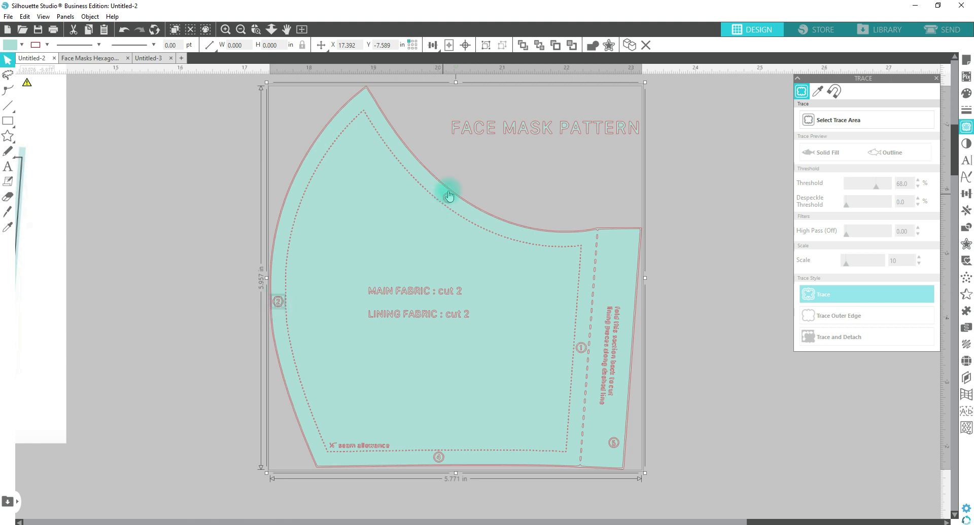
pyautogui.moveTo(465, 168); pyautogui.dragTo(449, 198)
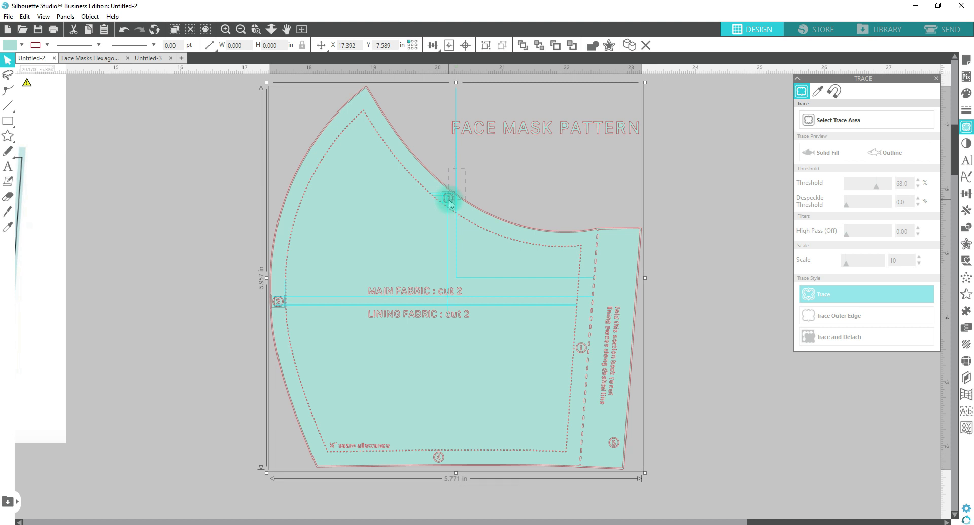
pyautogui.moveTo(671, 491)
pyautogui.mouseDown()
pyautogui.moveTo(611, 263)
pyautogui.moveTo(600, 258)
pyautogui.mouseUp()
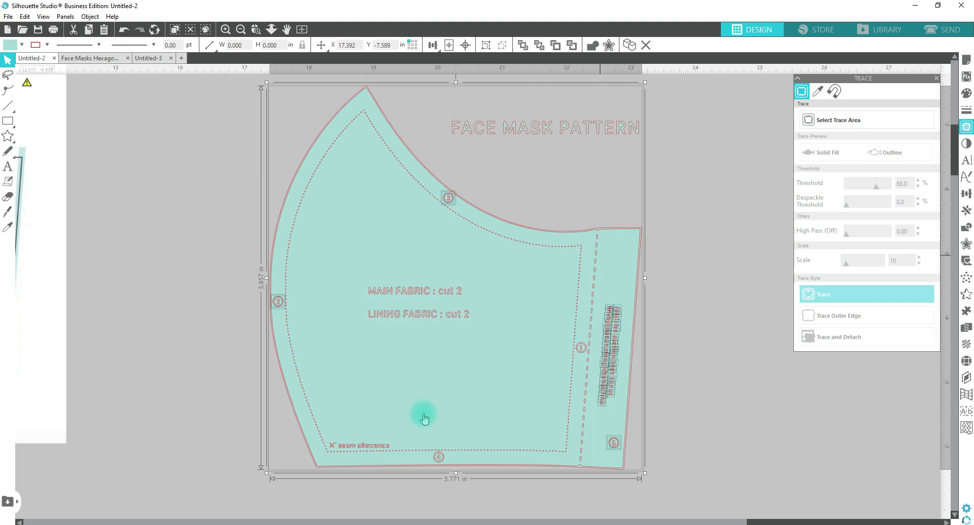
pyautogui.moveTo(465, 486); pyautogui.dragTo(434, 457)
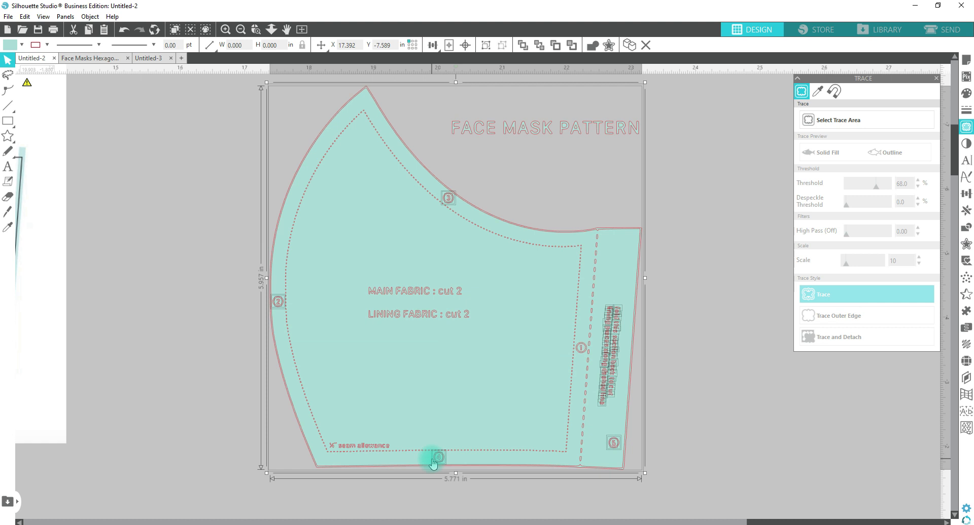
pyautogui.click(594, 47)
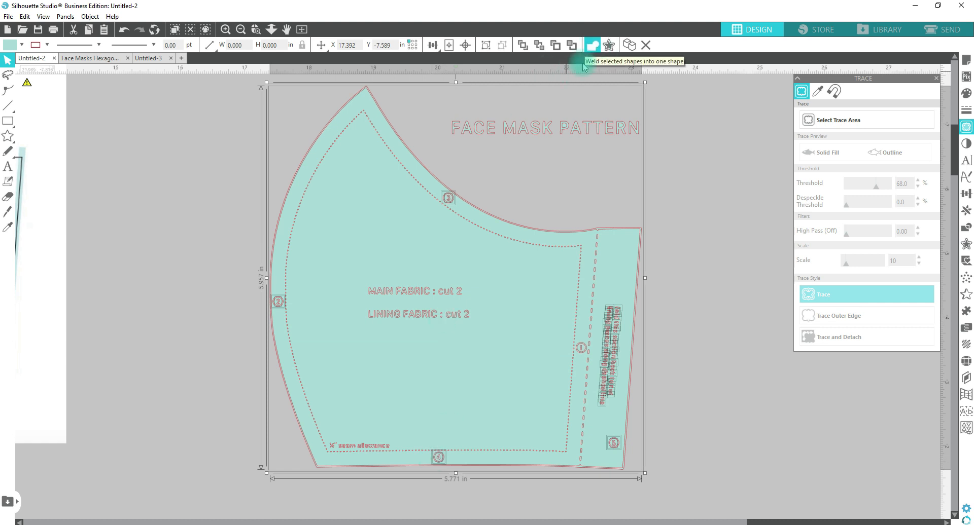
pyautogui.rightClick(473, 392)
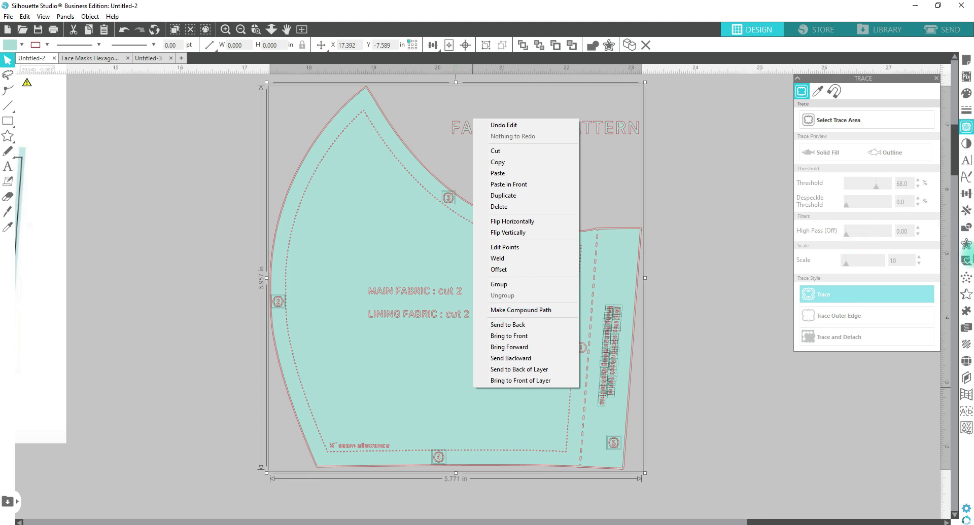
pyautogui.click(509, 260)
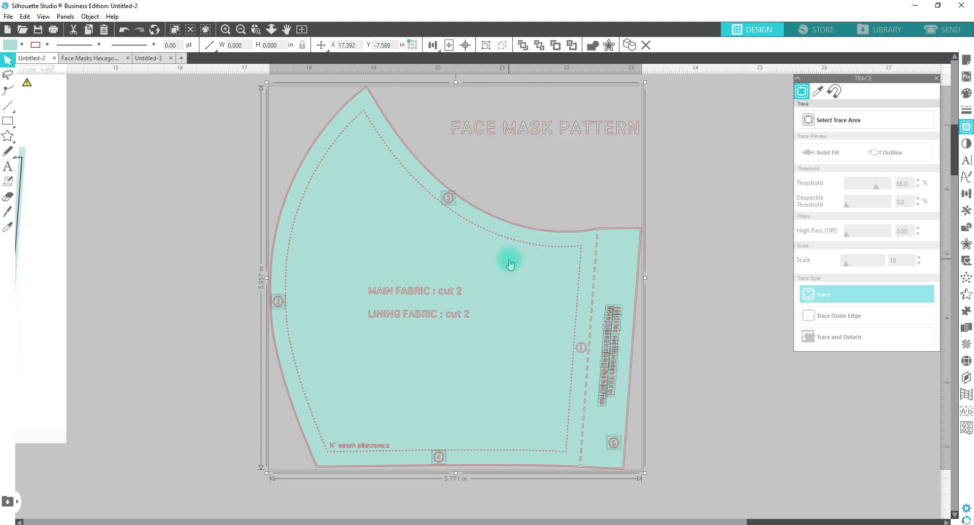
# Send the welded mask shape to the back and delete the FACE MASK PATTERN title
pyautogui.rightClick(520, 293)
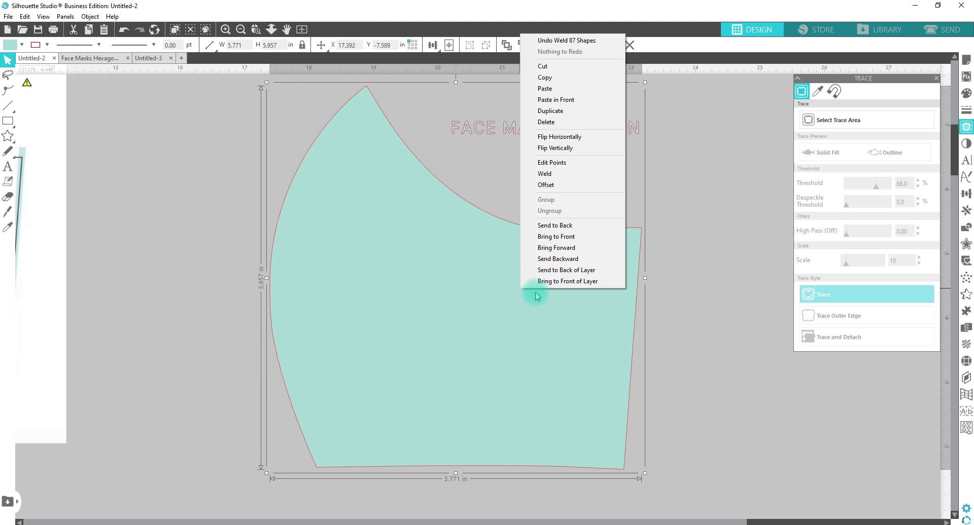
pyautogui.click(562, 229)
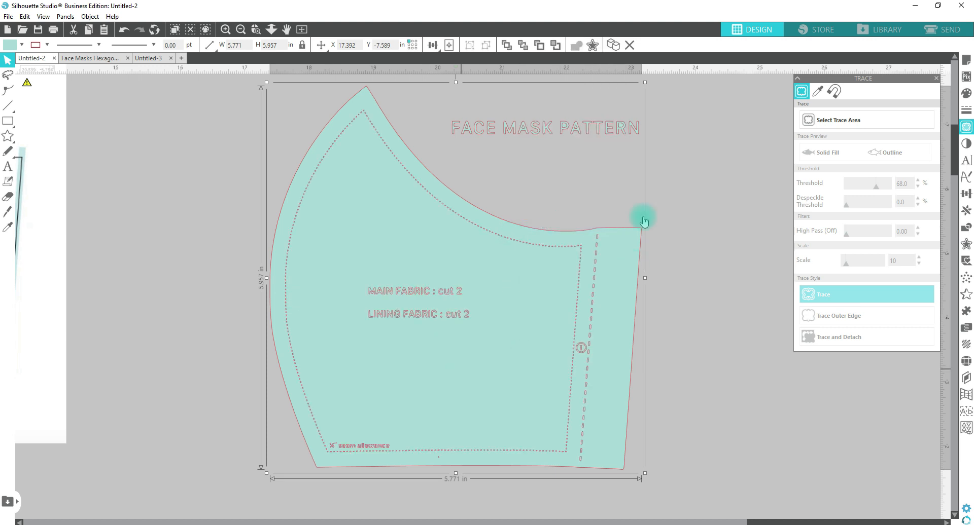
pyautogui.moveTo(706, 160); pyautogui.dragTo(442, 118)
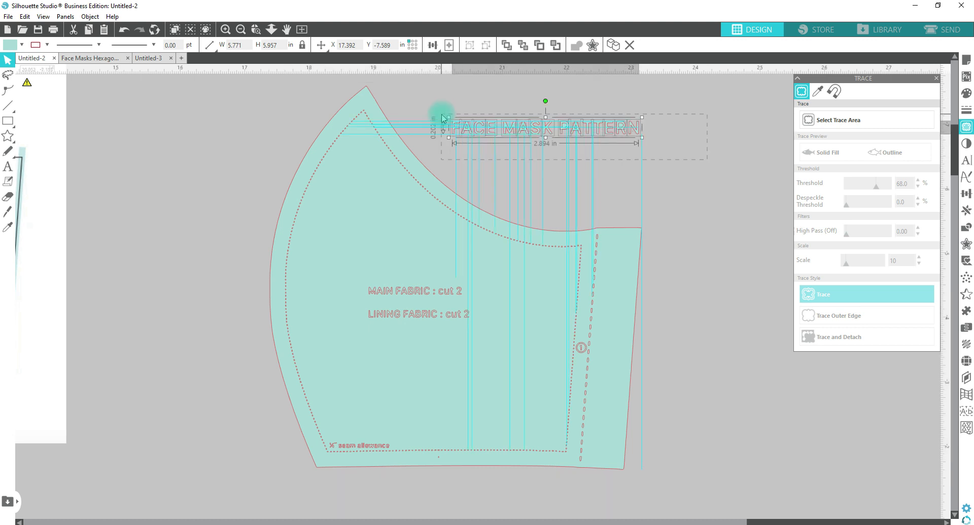
pyautogui.press('Delete')
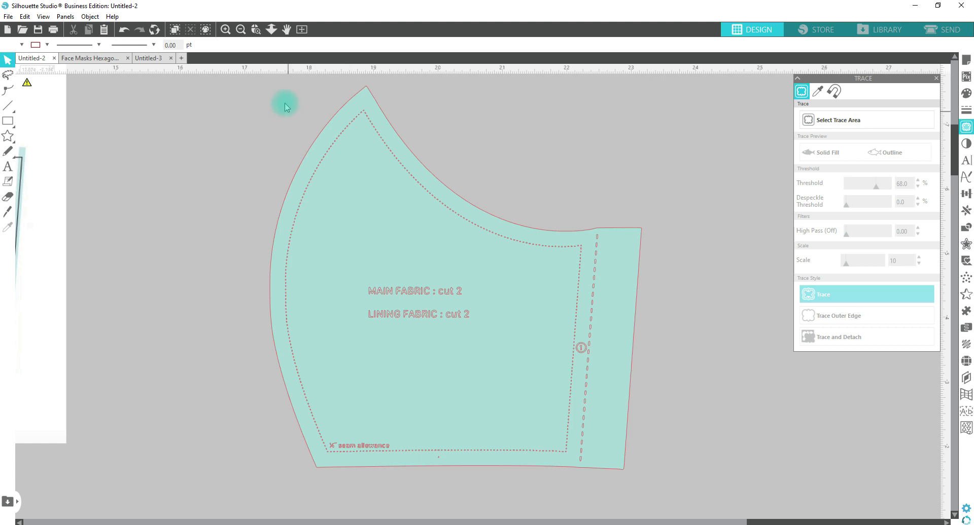
# Select all the dots of the inner stitch line, leave out the mask outline, and group them
pyautogui.moveTo(282, 84)
pyautogui.mouseDown()
pyautogui.moveTo(401, 109)
pyautogui.moveTo(494, 213)
pyautogui.moveTo(576, 273)
pyautogui.moveTo(582, 290)
pyautogui.mouseUp()
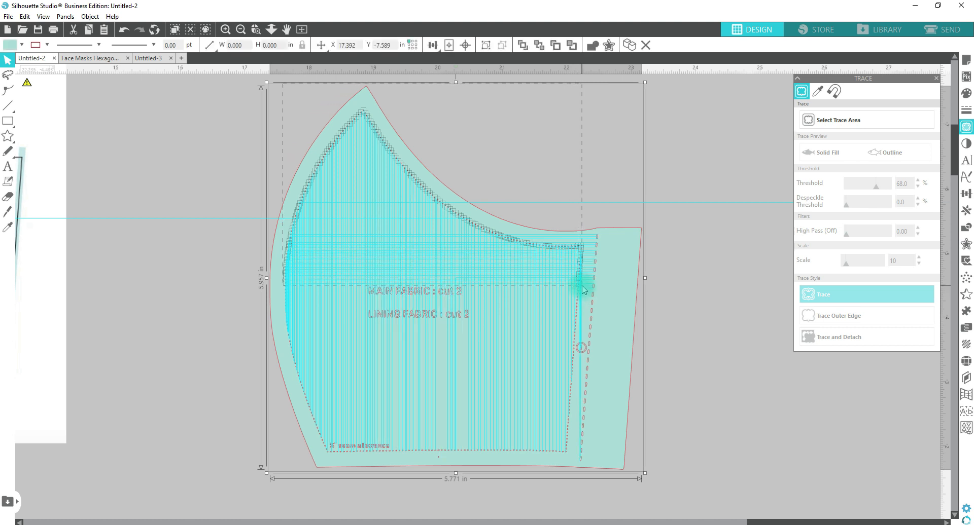
pyautogui.click(582, 290)
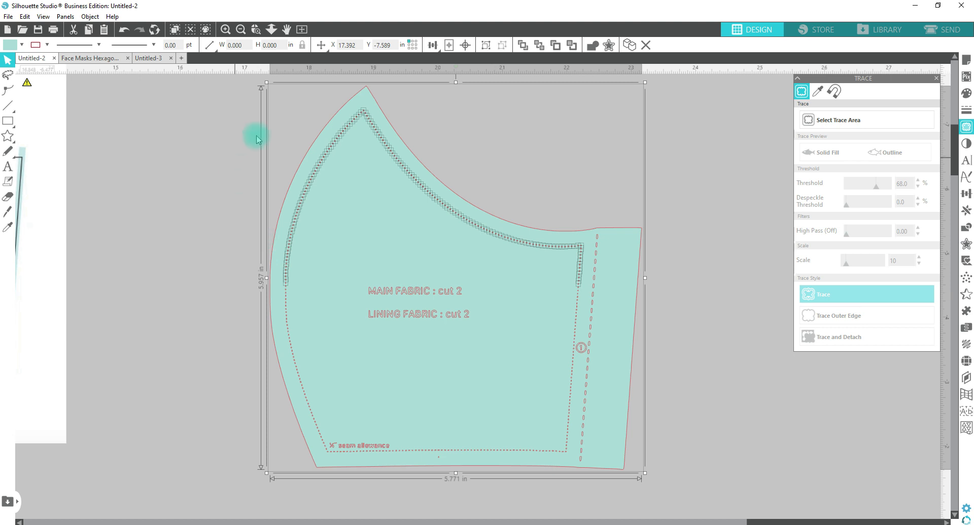
pyautogui.moveTo(253, 135); pyautogui.dragTo(282, 358)
pyautogui.moveTo(299, 420); pyautogui.dragTo(326, 471)
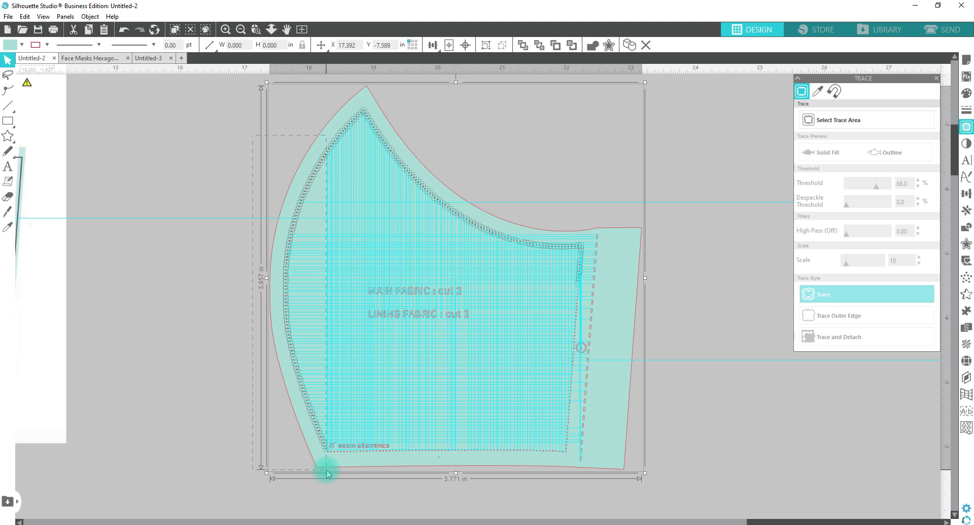
pyautogui.moveTo(326, 470); pyautogui.dragTo(326, 470)
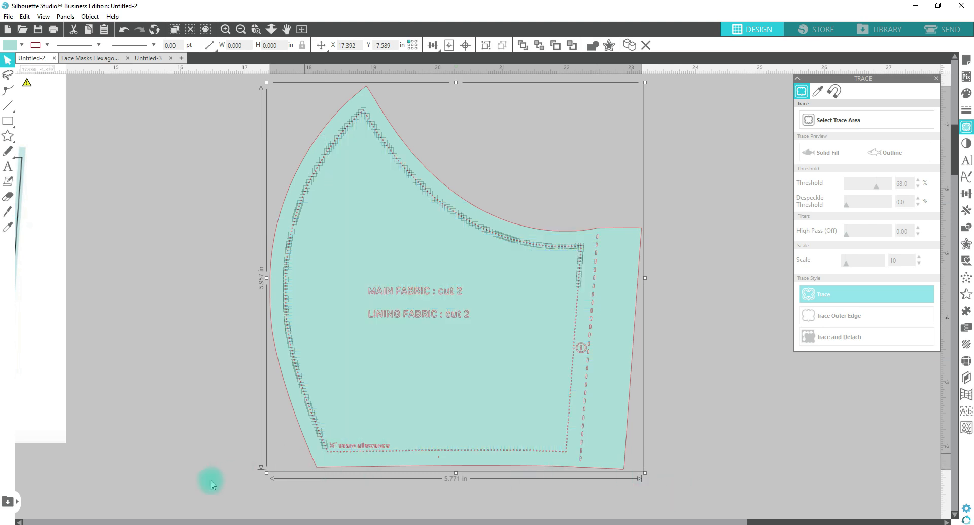
pyautogui.moveTo(200, 480)
pyautogui.mouseDown()
pyautogui.moveTo(476, 517)
pyautogui.moveTo(543, 490)
pyautogui.moveTo(568, 456)
pyautogui.mouseUp()
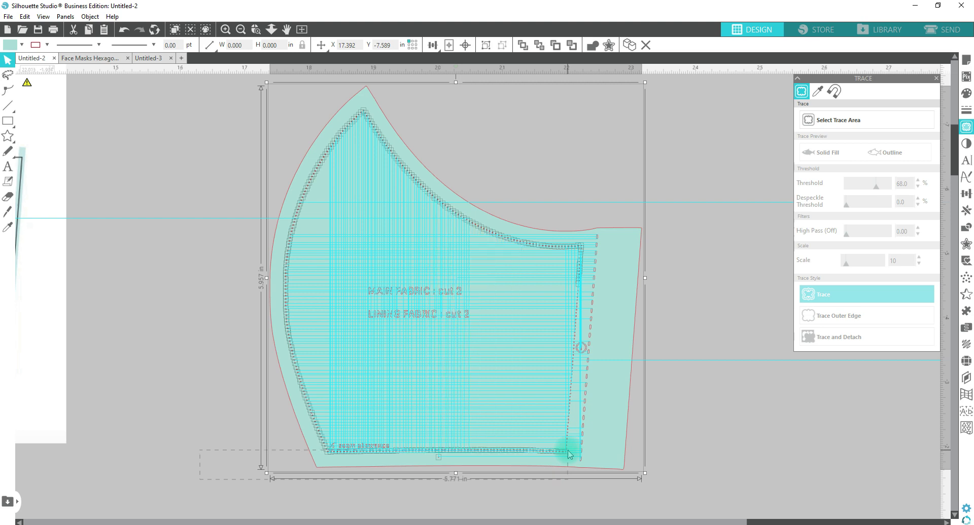
pyautogui.moveTo(567, 451); pyautogui.dragTo(567, 451)
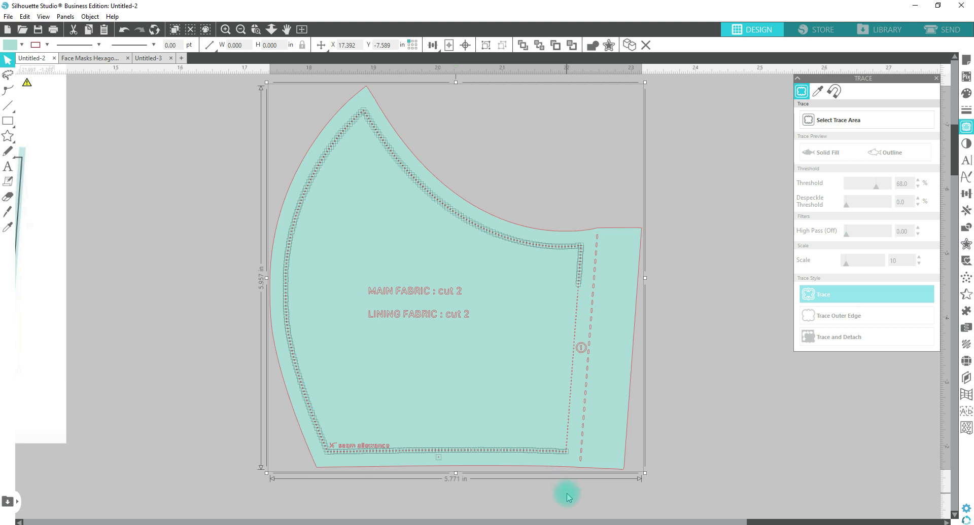
pyautogui.moveTo(561, 494); pyautogui.dragTo(573, 338)
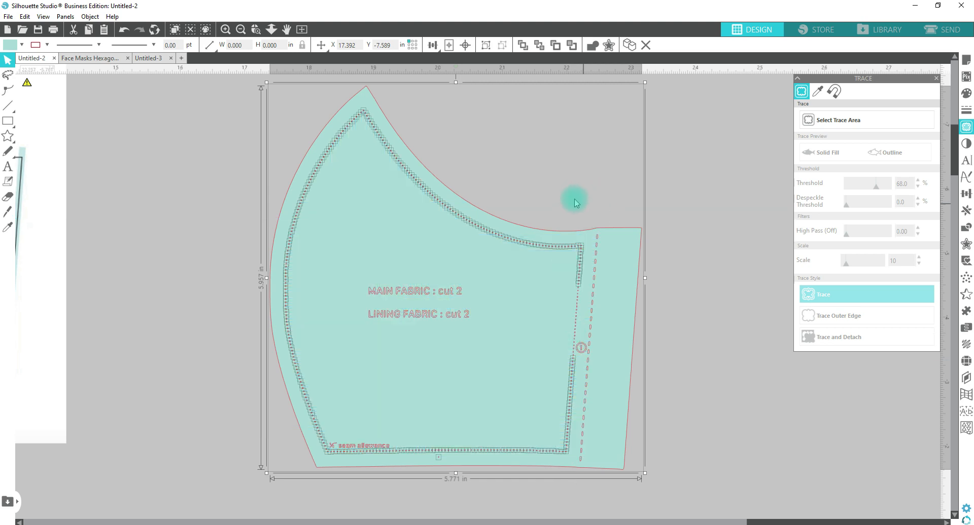
pyautogui.moveTo(575, 203); pyautogui.dragTo(578, 334)
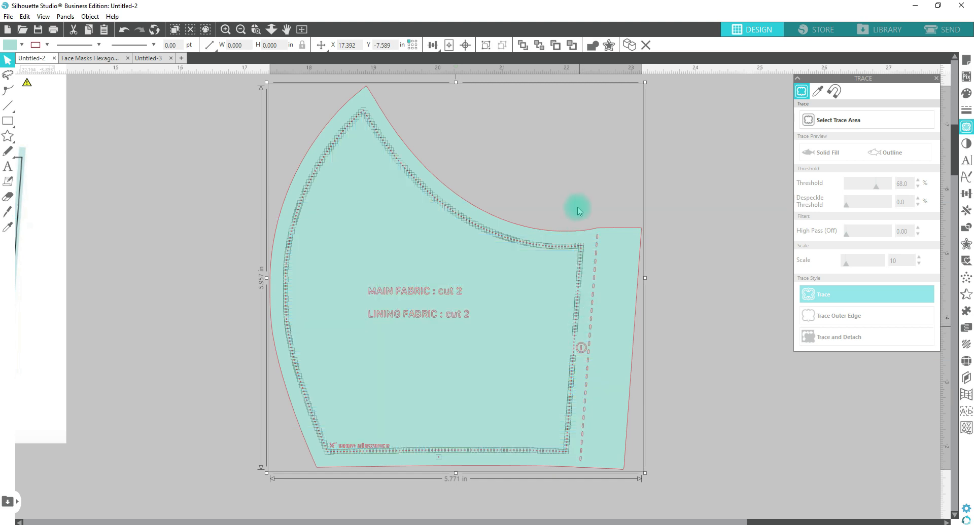
pyautogui.moveTo(577, 206); pyautogui.dragTo(581, 301)
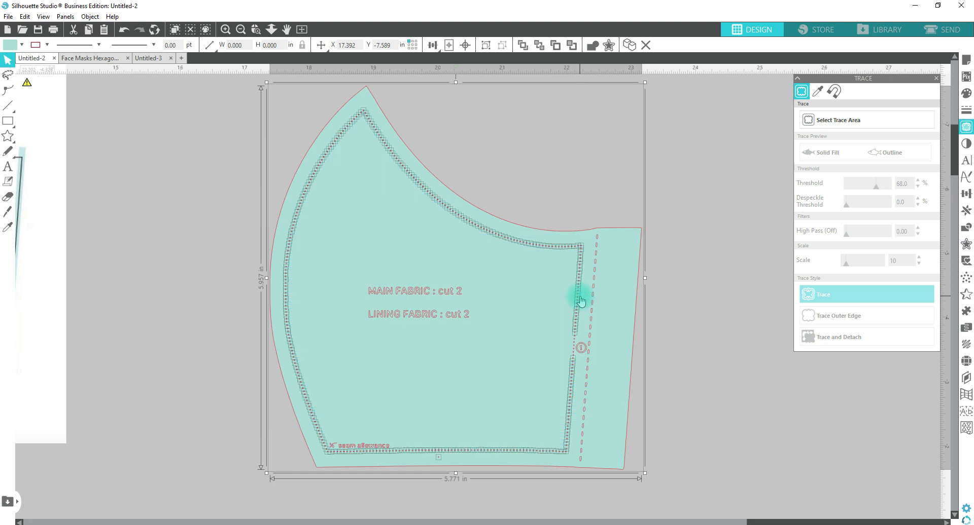
pyautogui.keyDown('shift'); pyautogui.click(614, 273); pyautogui.keyUp('shift')
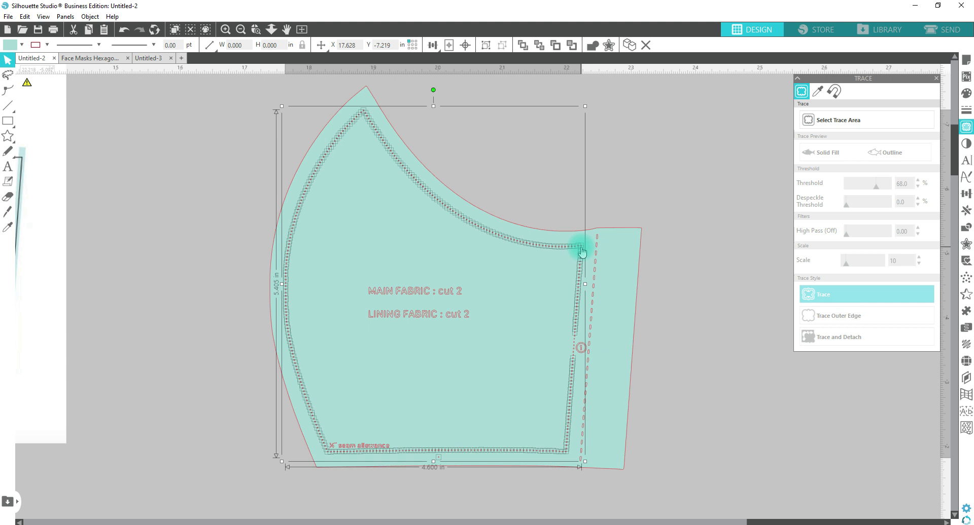
pyautogui.hotkey('ctrl', 'g')
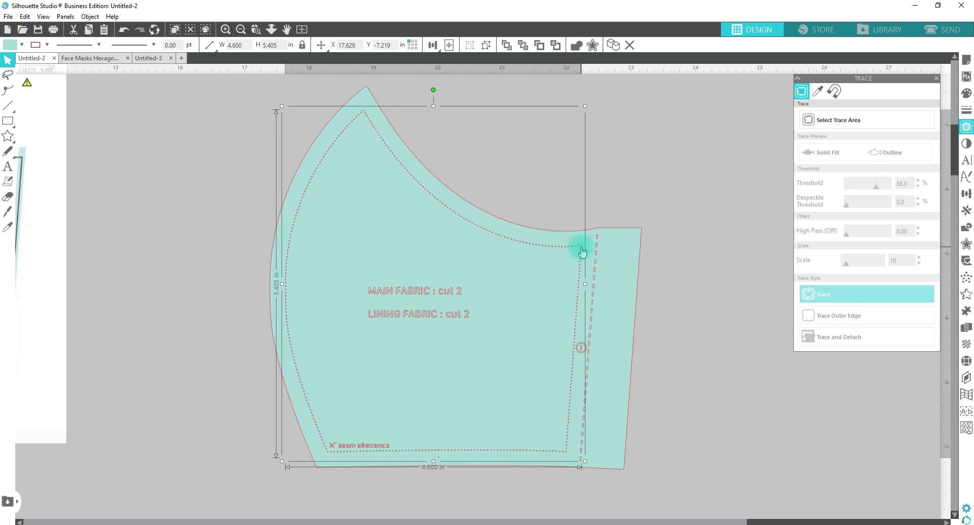
pyautogui.click(684, 482)
pyautogui.click(603, 249)
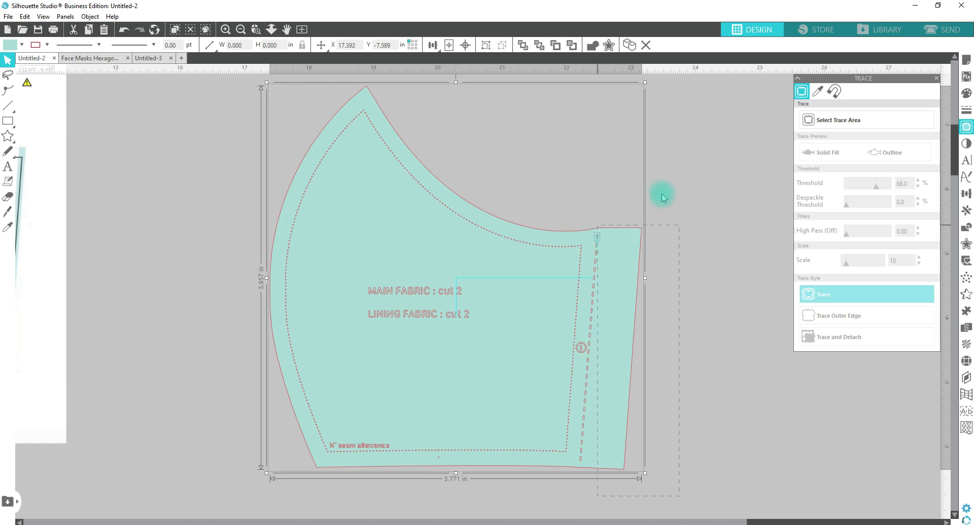
pyautogui.click(682, 181)
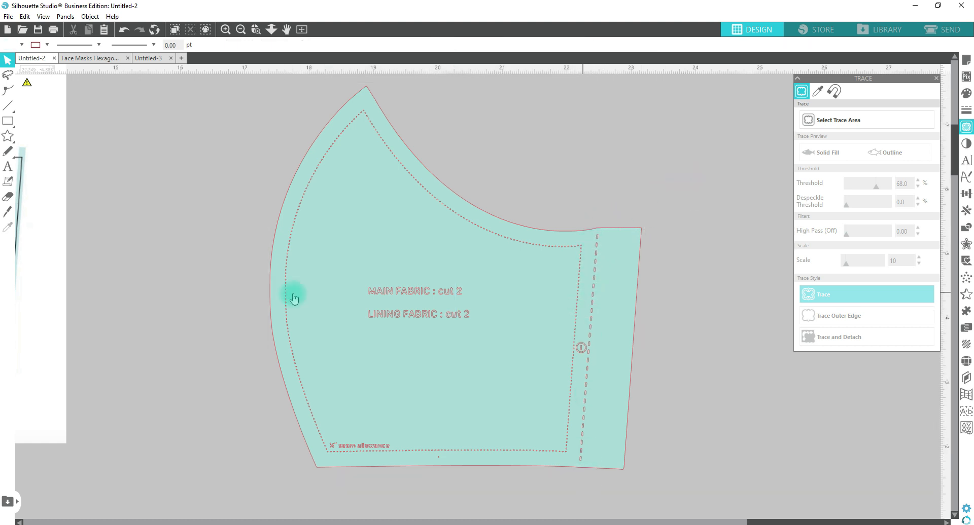
# Draw a straight line about 3.53 in tall along the dashed fold line beside the stitch line
pyautogui.click(8, 107)
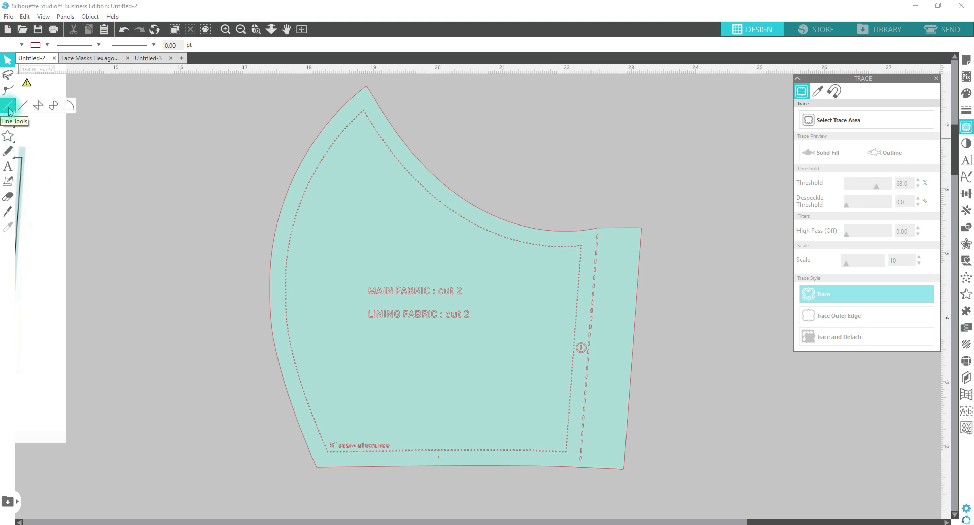
pyautogui.click(23, 105)
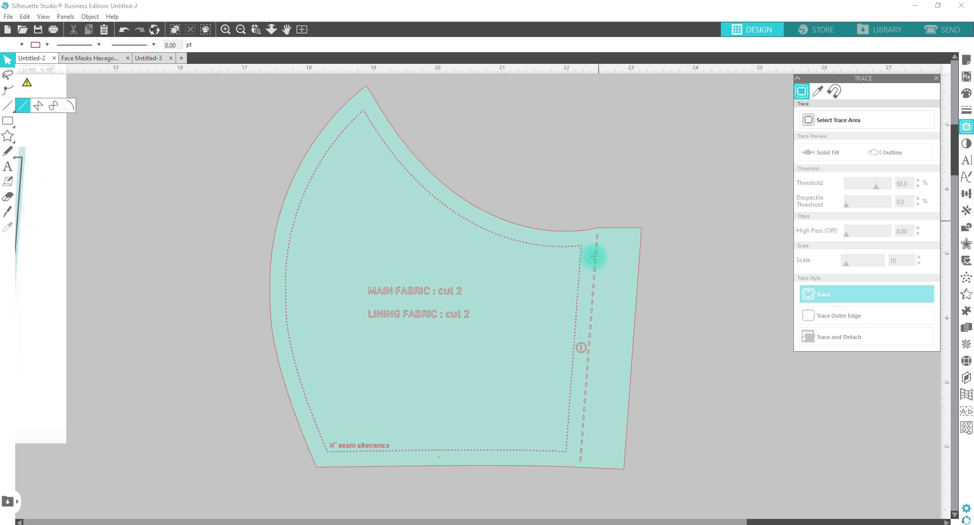
pyautogui.moveTo(598, 235)
pyautogui.mouseDown()
pyautogui.moveTo(582, 311)
pyautogui.moveTo(582, 464)
pyautogui.mouseUp()
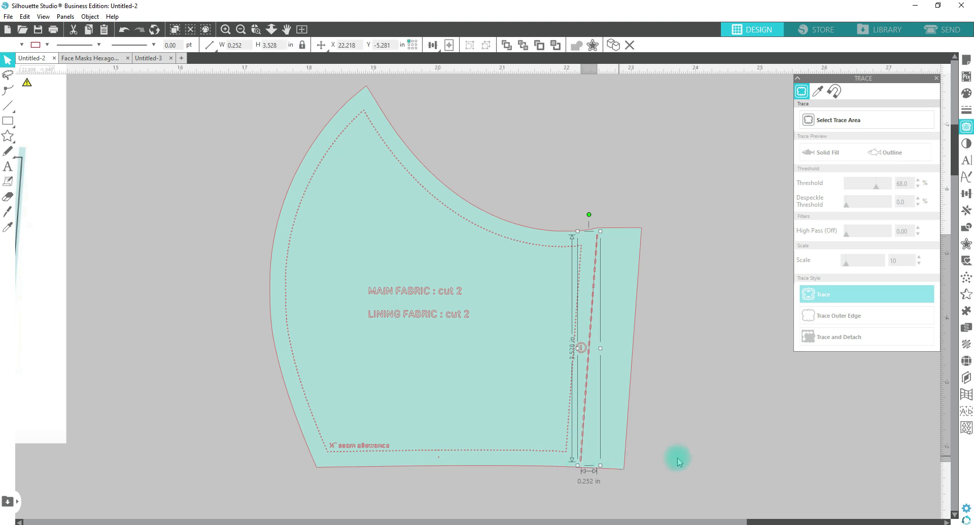
# Weld the lettering and fold dashes into the mask outline, leaving out the stitch and fold lines, and send the welded shape to the back
pyautogui.moveTo(685, 485); pyautogui.dragTo(256, 77)
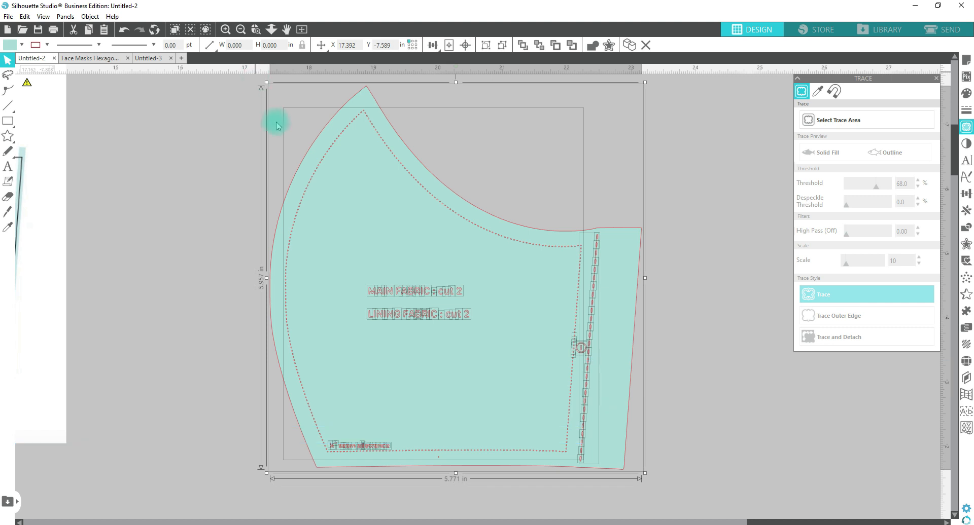
pyautogui.keyDown('shift'); pyautogui.click(353, 127); pyautogui.keyUp('shift')
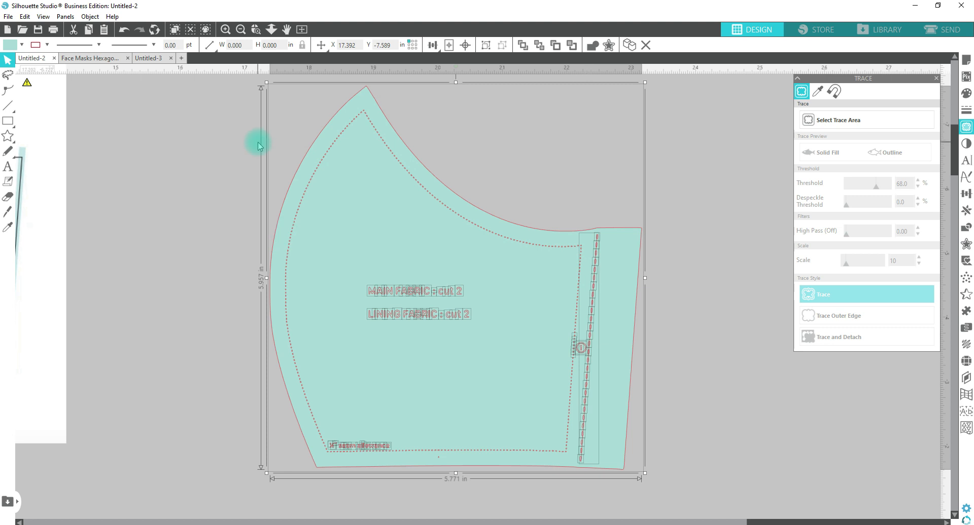
pyautogui.keyDown('shift'); pyautogui.click(597, 254); pyautogui.keyUp('shift')
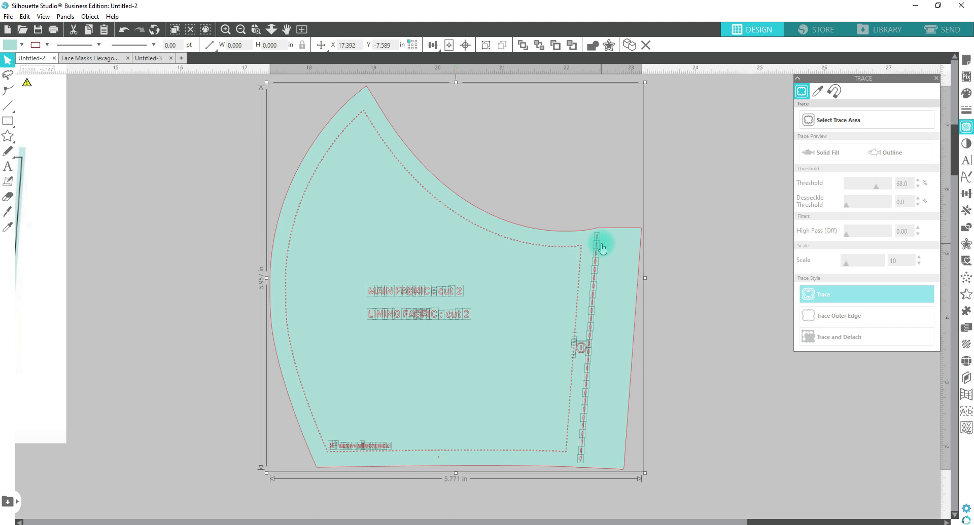
pyautogui.click(593, 47)
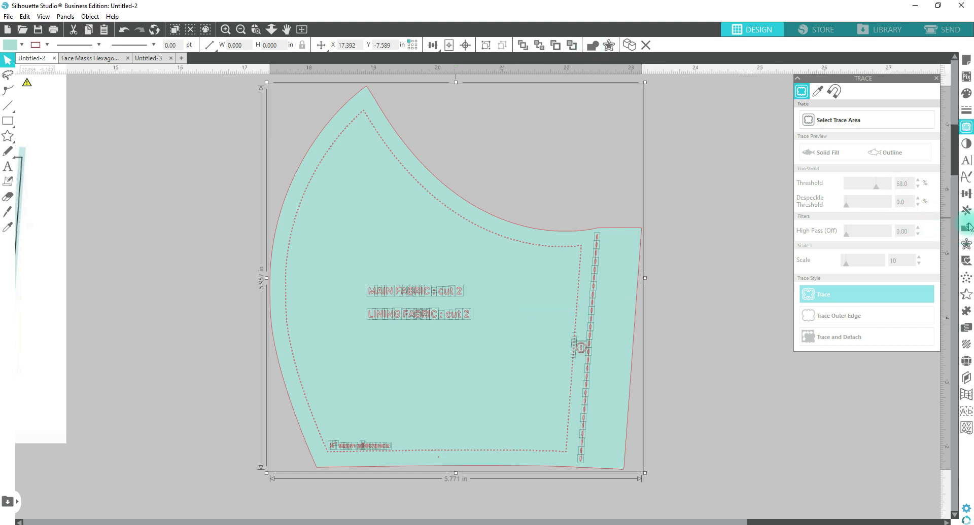
pyautogui.click(967, 229)
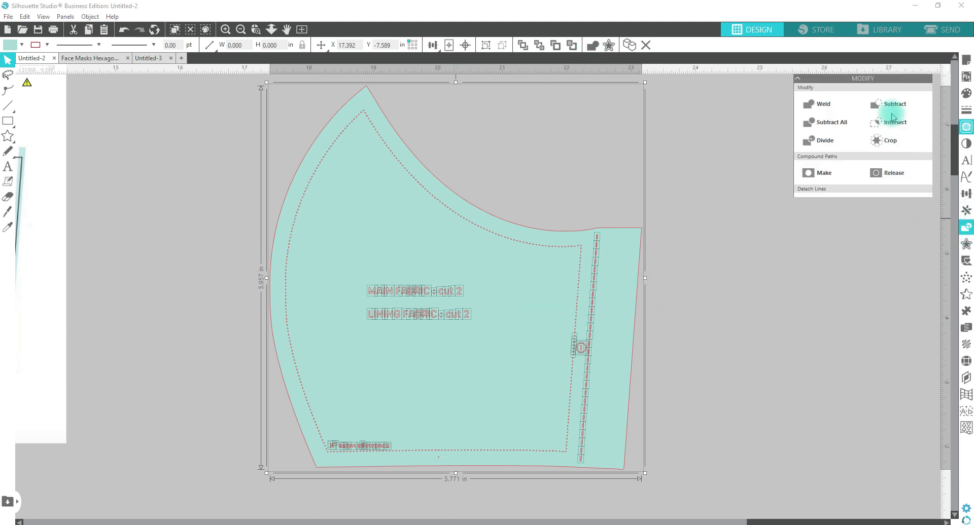
pyautogui.click(820, 106)
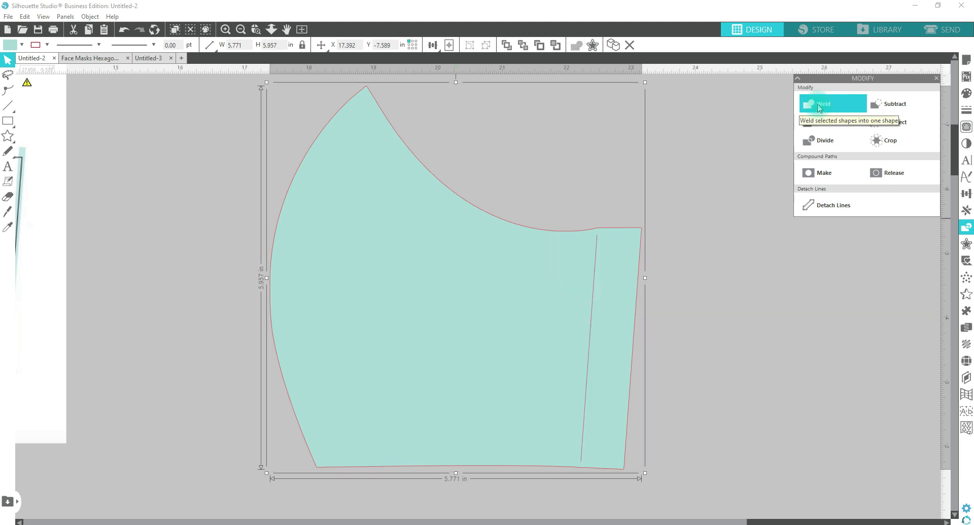
pyautogui.rightClick(469, 292)
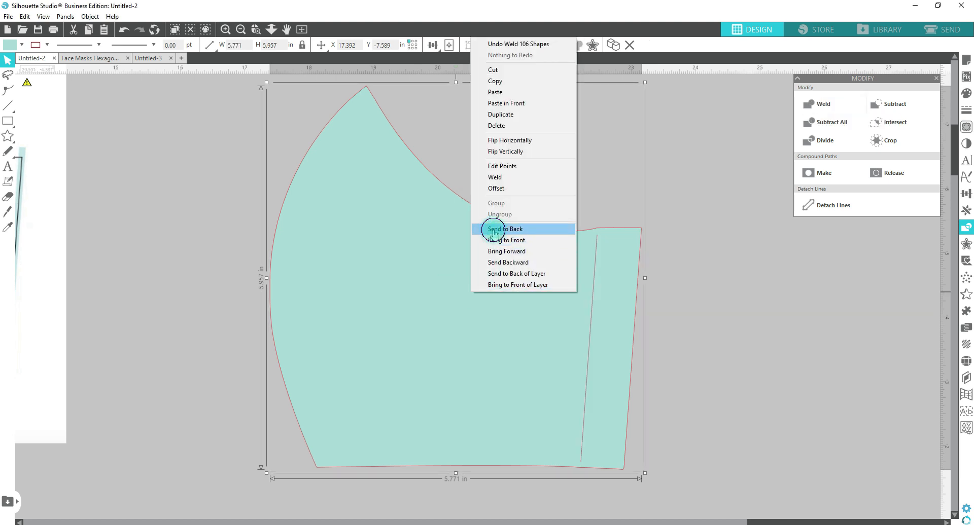
pyautogui.click(493, 230)
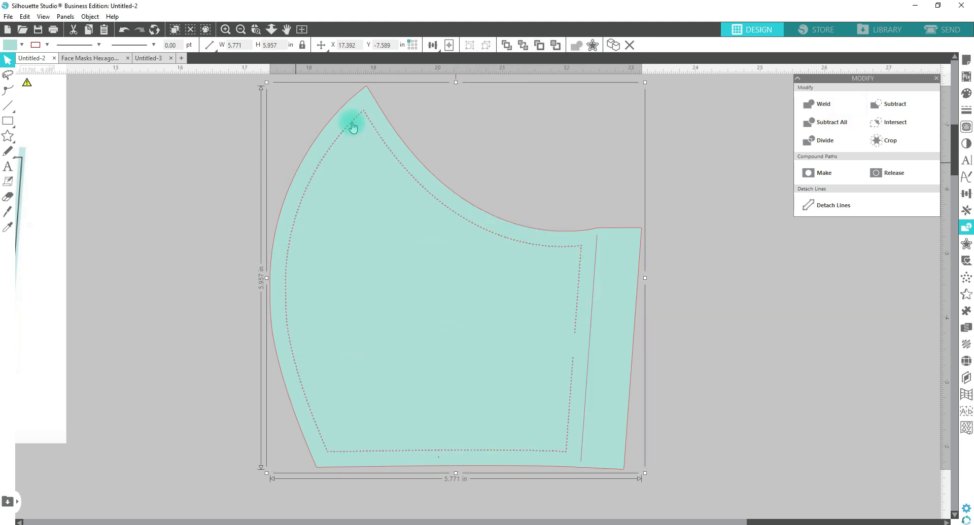
# Give the straight fold line a dashed line style and group it with the inner stitch line, leaving out the mask outline
pyautogui.click(593, 291)
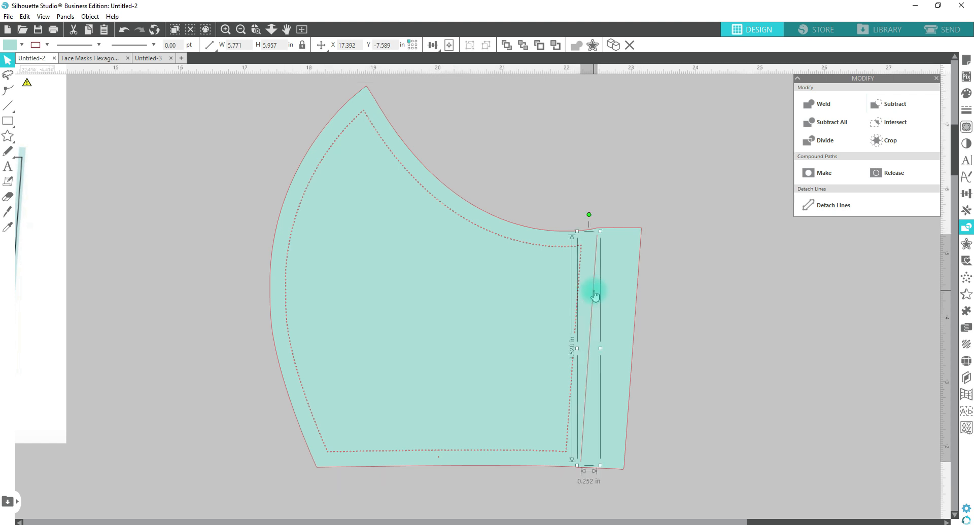
pyautogui.click(88, 48)
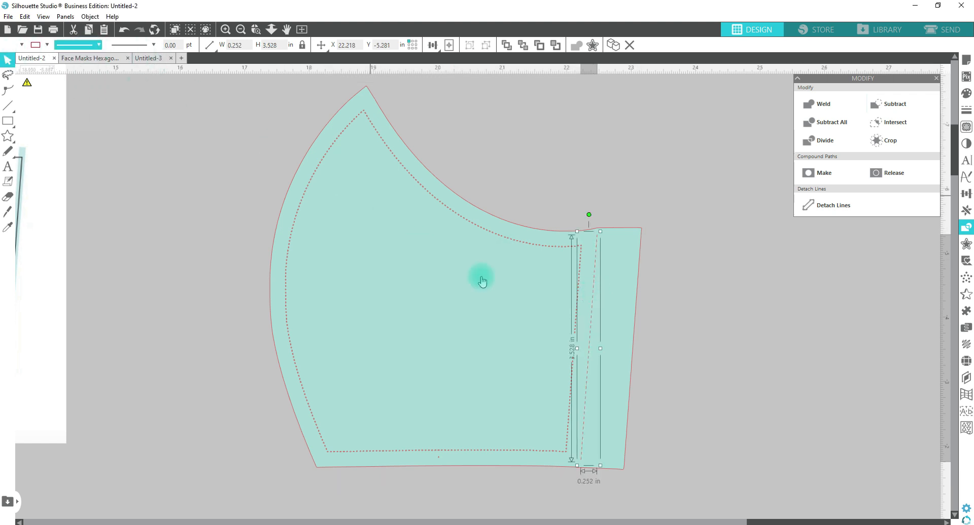
pyautogui.moveTo(658, 481); pyautogui.dragTo(242, 76)
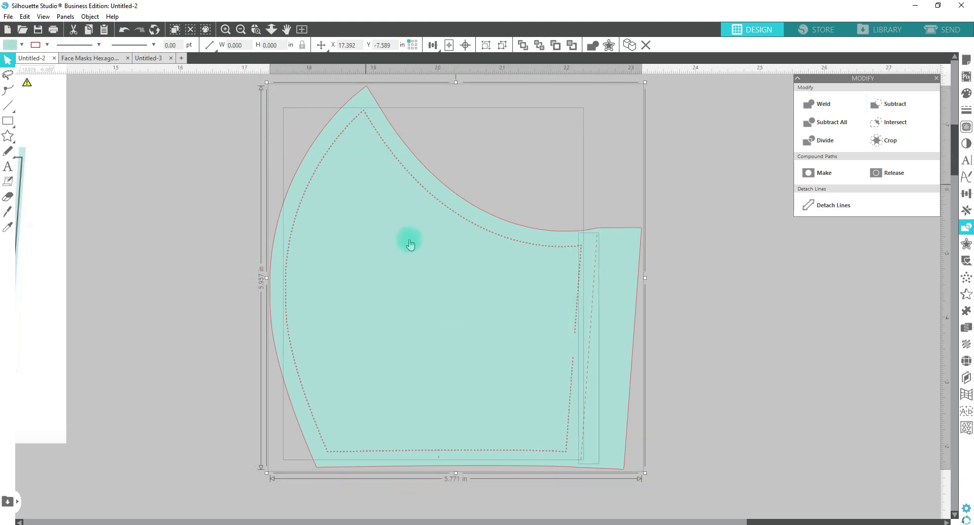
pyautogui.keyDown('shift'); pyautogui.click(382, 249); pyautogui.keyUp('shift')
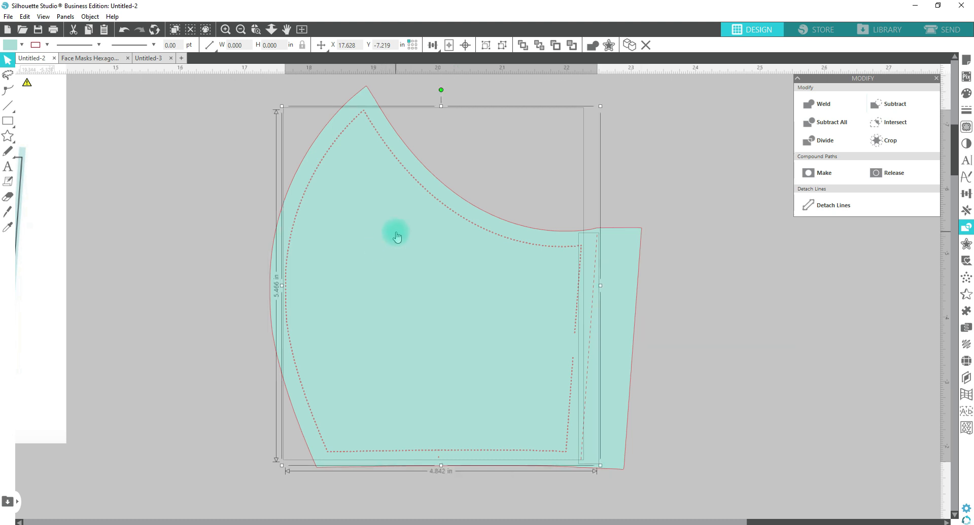
pyautogui.hotkey('ctrl', 'g')
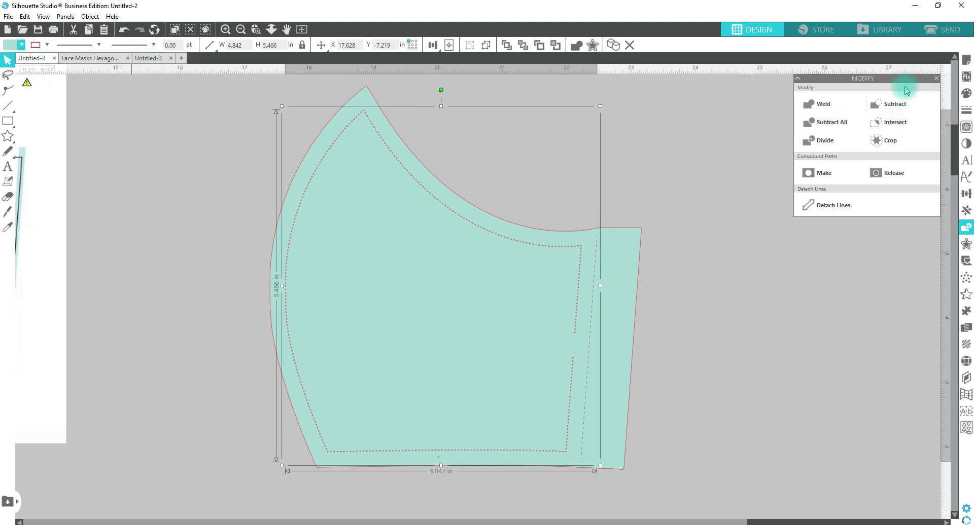
# Open the fill color settings for the grouped stitch and fold lines, including the advanced color options
pyautogui.click(966, 93)
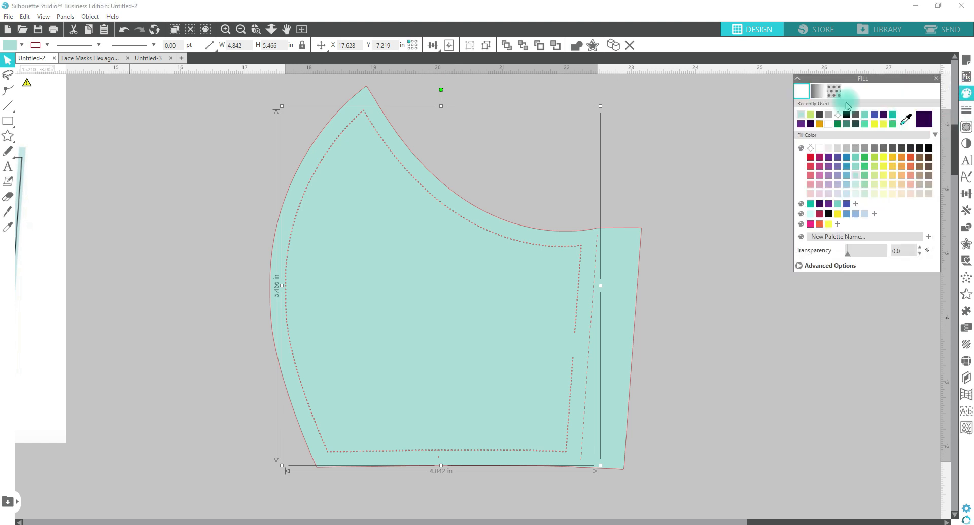
pyautogui.click(803, 267)
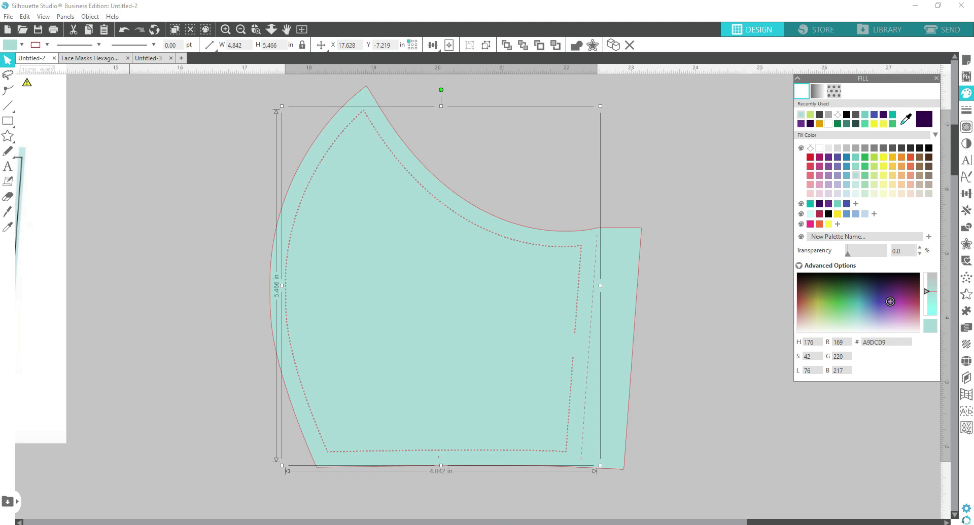
# Switch to Chrome and search Google for "abstrat pattern" in a new tab
pyautogui.click(511, 486)
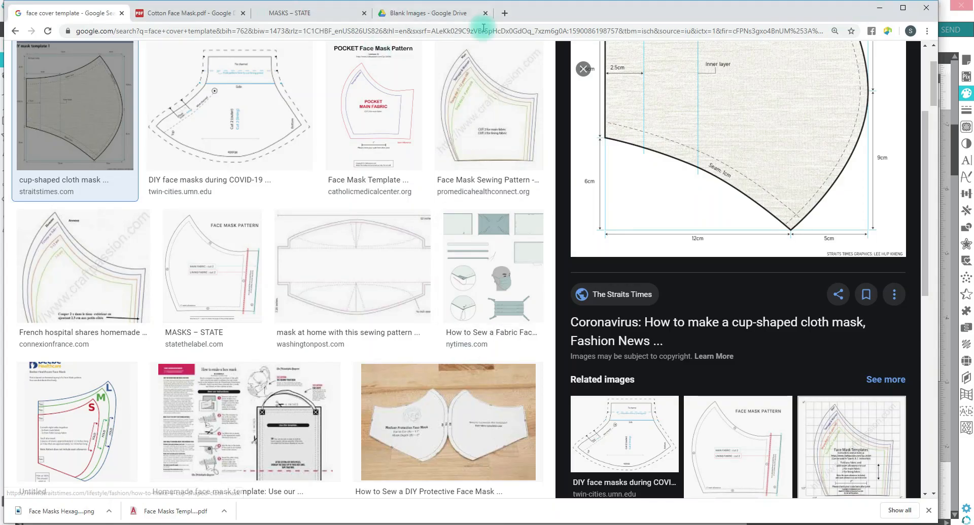
pyautogui.click(504, 13)
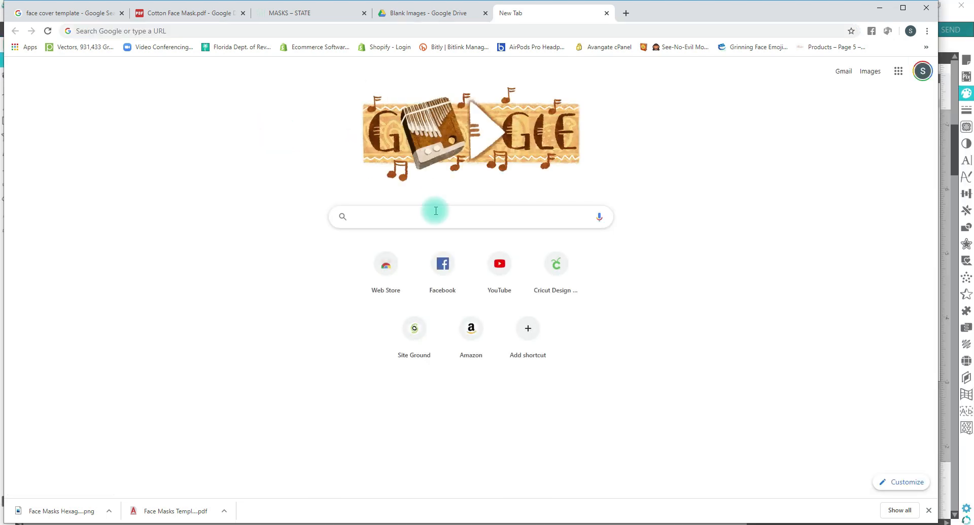
pyautogui.write('abstra')
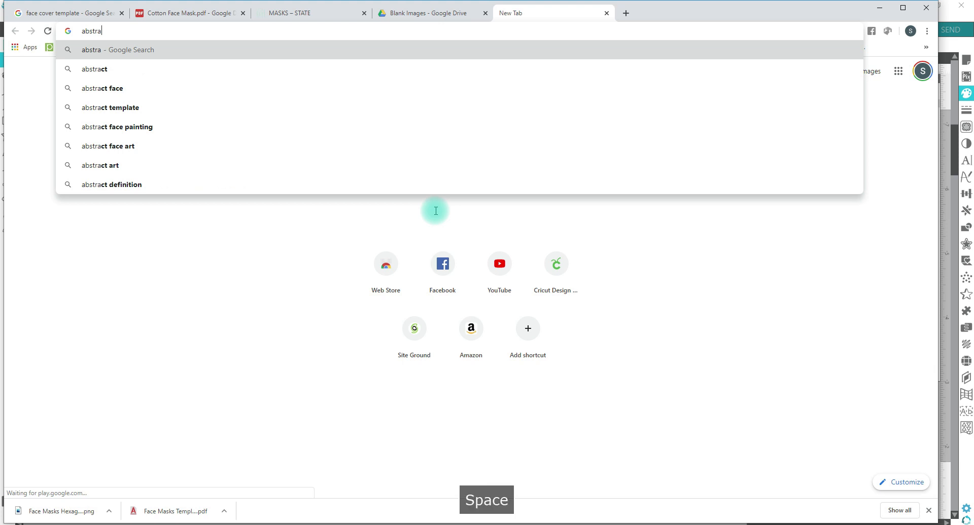
pyautogui.write('t pattern')
pyautogui.press('Return')
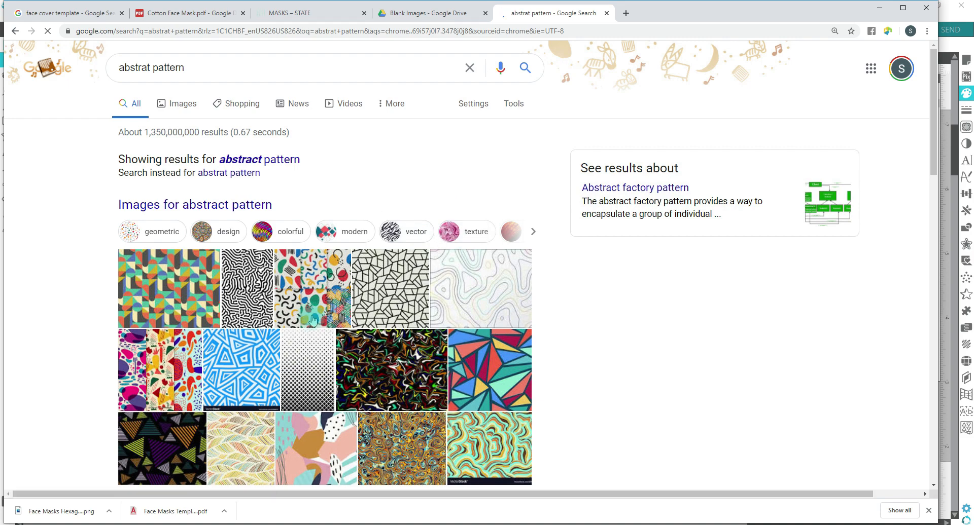
# Browse the image results for abstract pattern and preview the pattern of thin contour lines
pyautogui.scroll(-1, 333, 319)
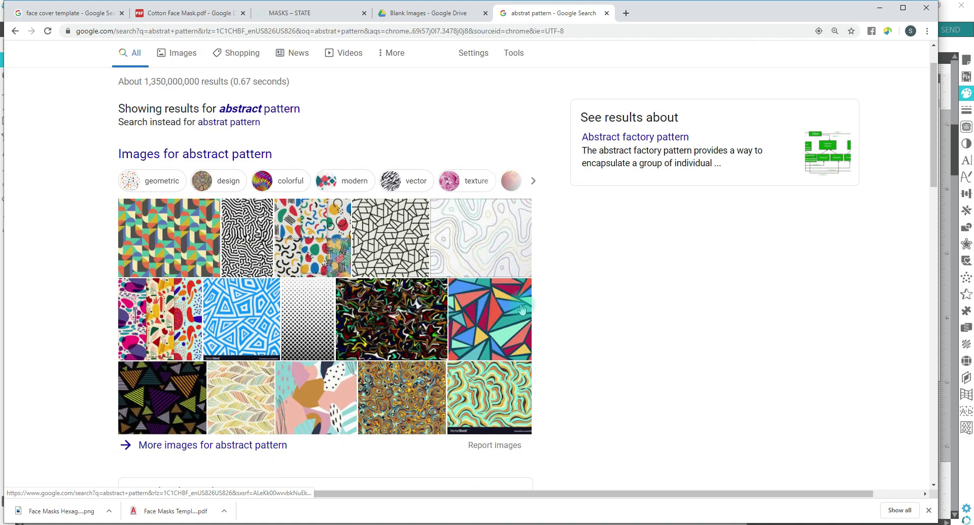
pyautogui.scroll(-2, 521, 310)
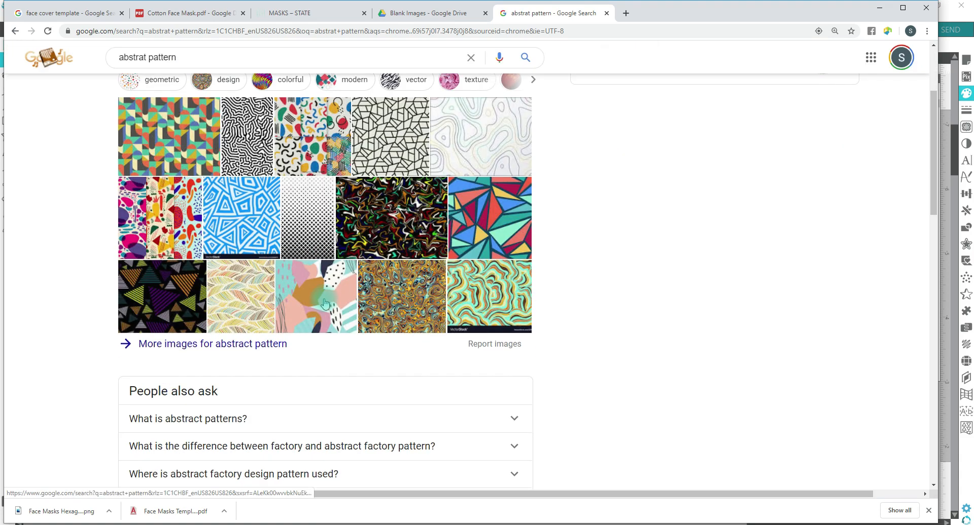
pyautogui.click(155, 316)
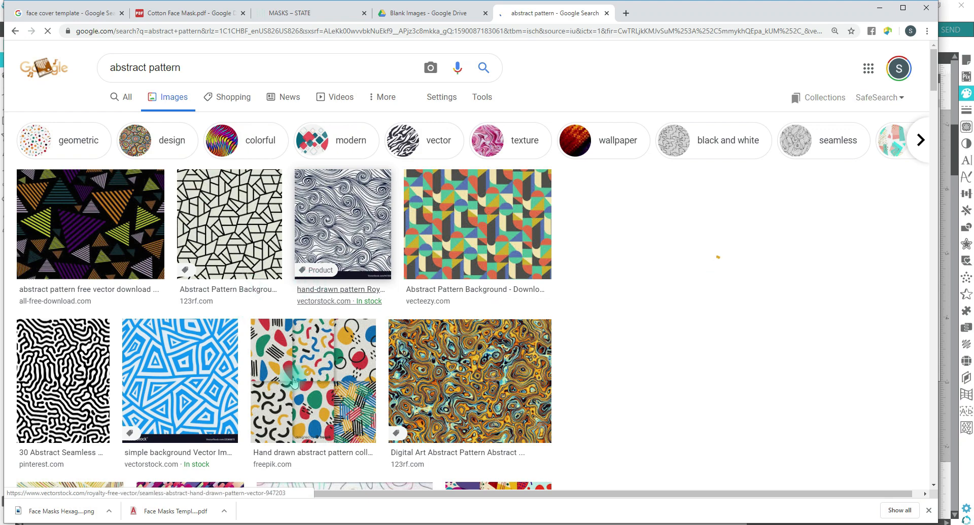
pyautogui.scroll(-3, 305, 376)
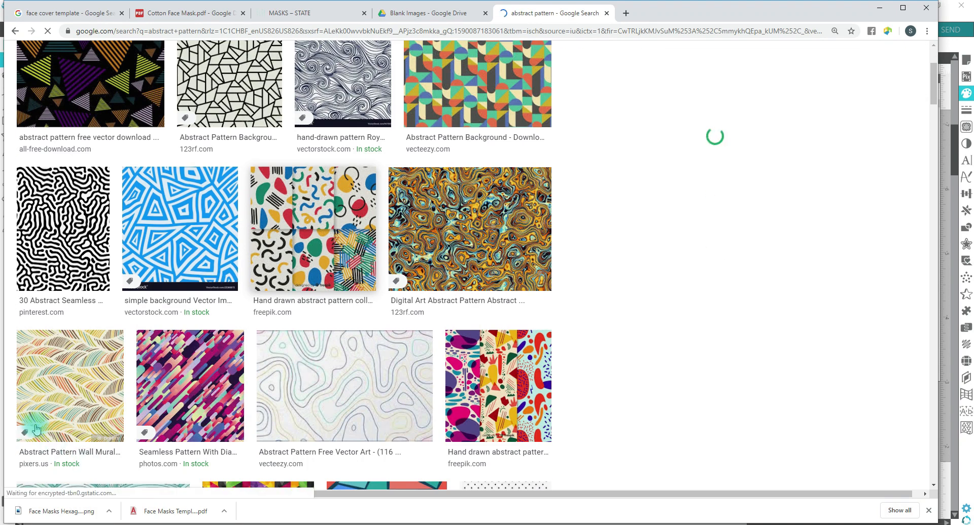
pyautogui.click(79, 376)
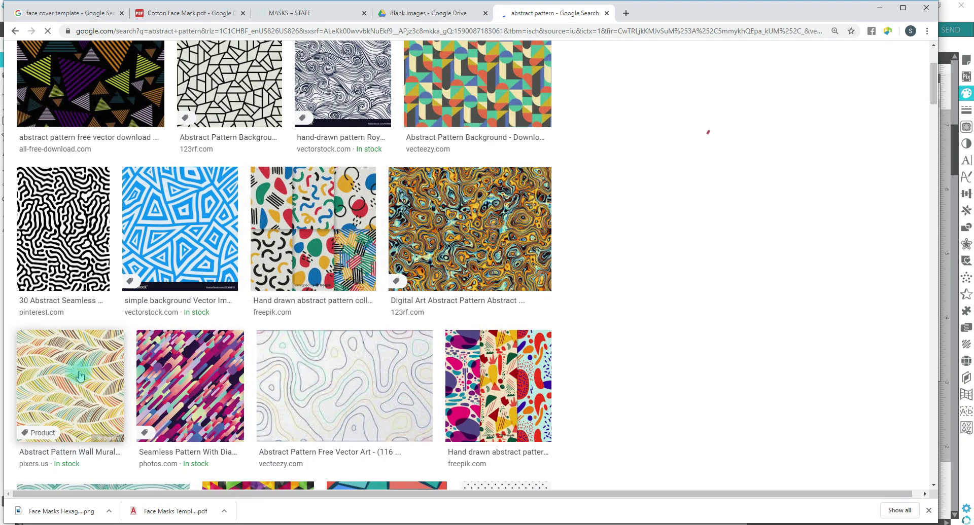
pyautogui.click(80, 375)
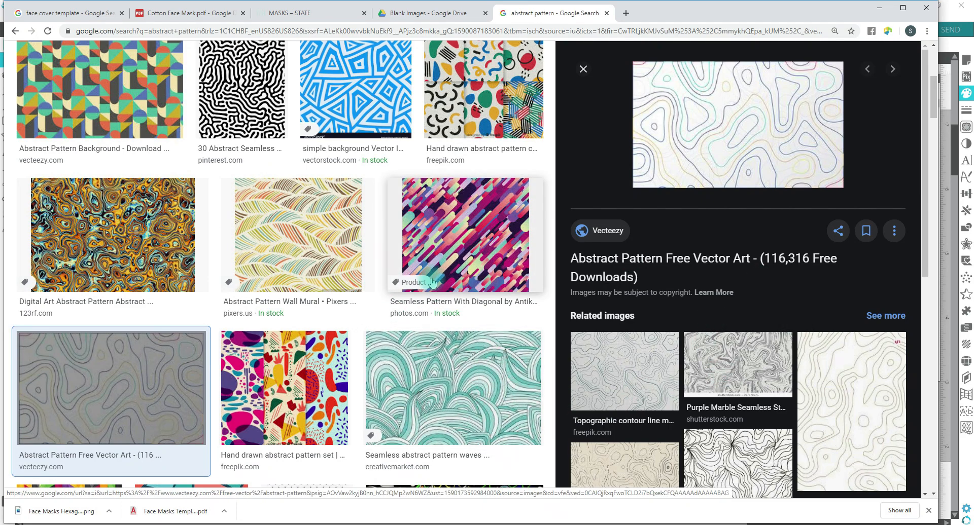
# Preview the Photos.com seamless pattern of diagonal stripes and look through its related images and the other results
pyautogui.click(472, 251)
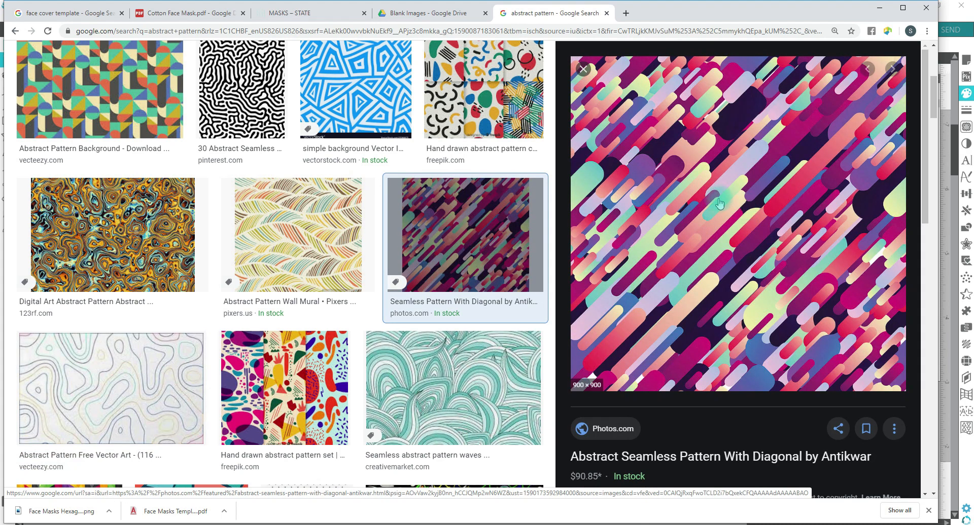
pyautogui.rightClick(703, 194)
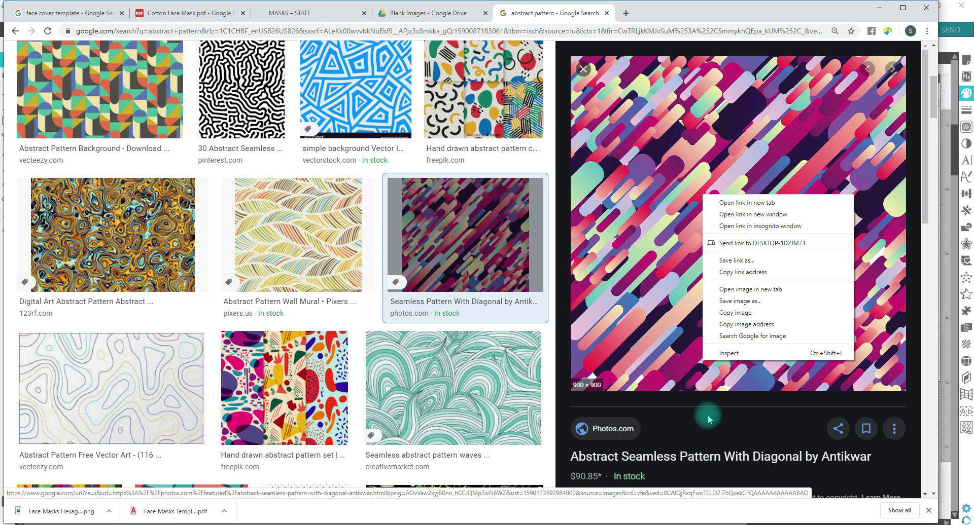
pyautogui.scroll(-1, 708, 419)
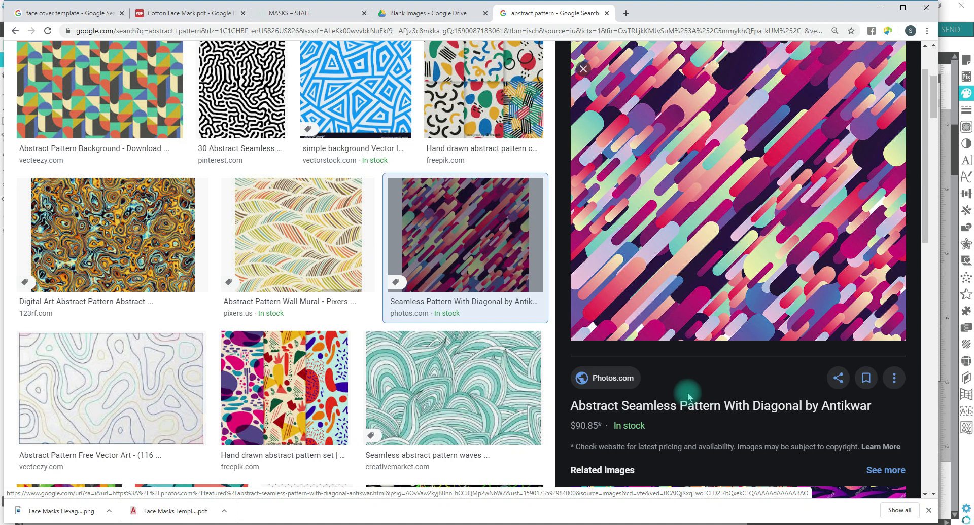
pyautogui.scroll(-2, 643, 340)
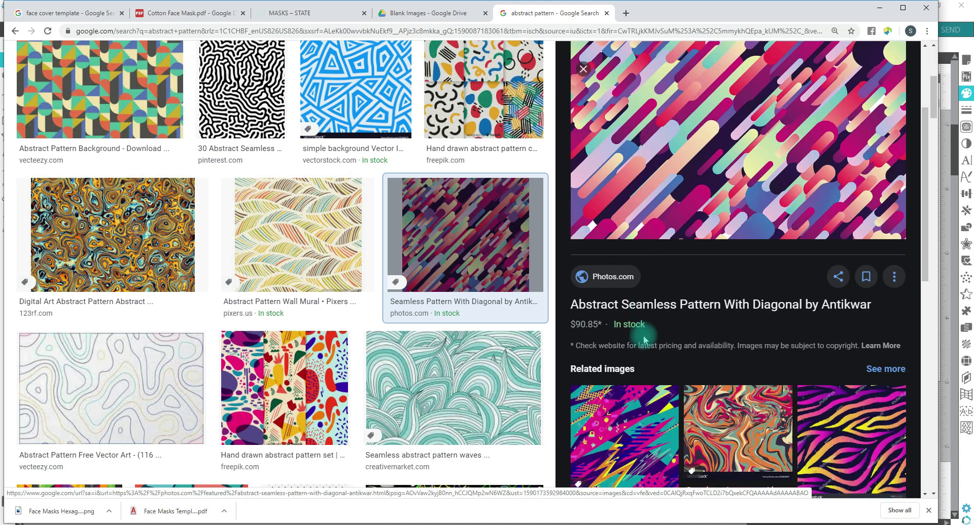
pyautogui.scroll(-2, 642, 327)
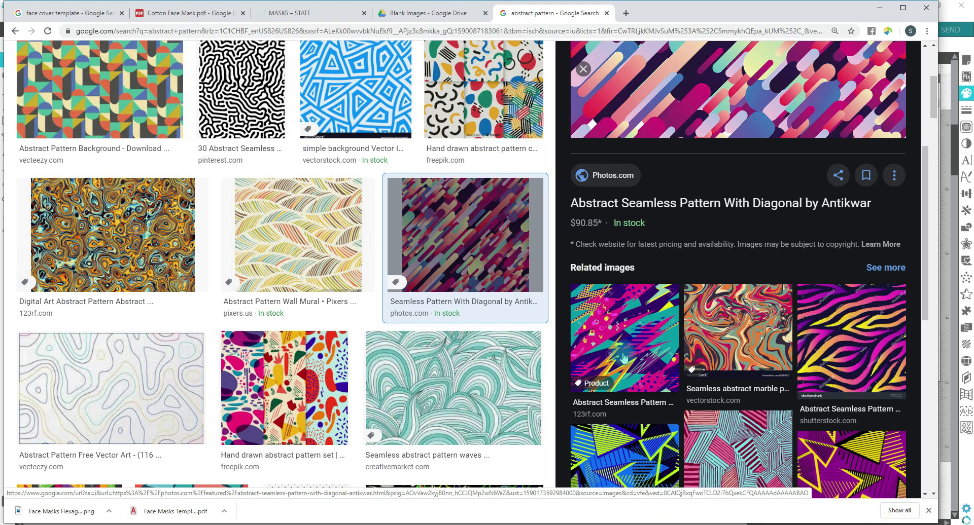
pyautogui.scroll(3, 624, 358)
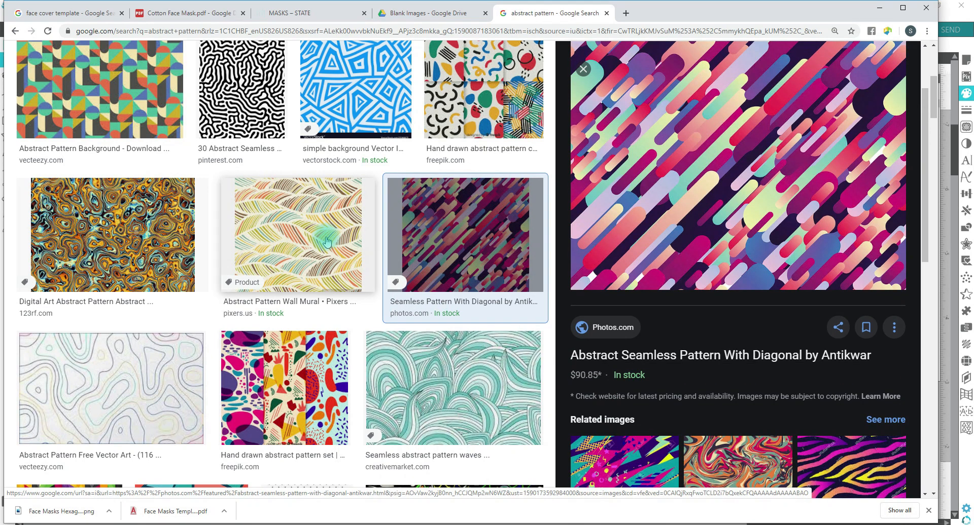
pyautogui.scroll(3, 329, 238)
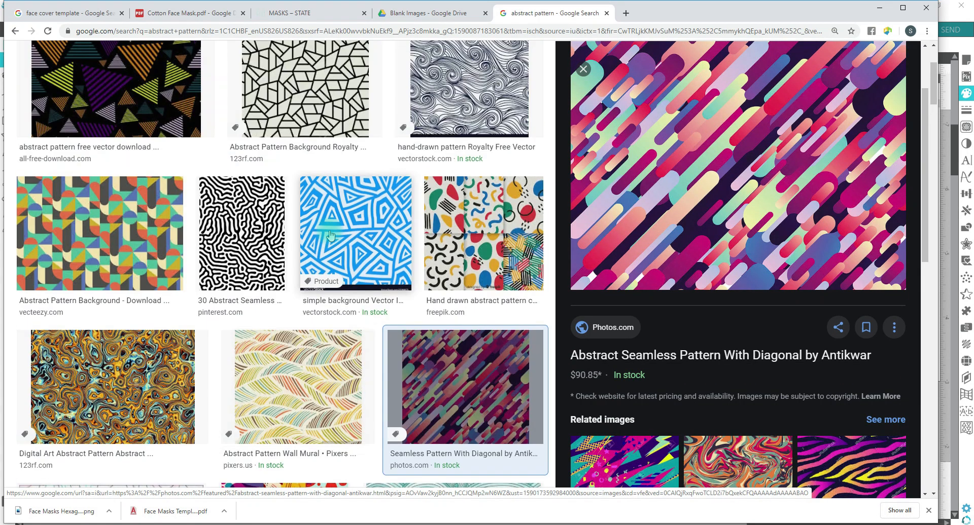
pyautogui.scroll(3, 228, 213)
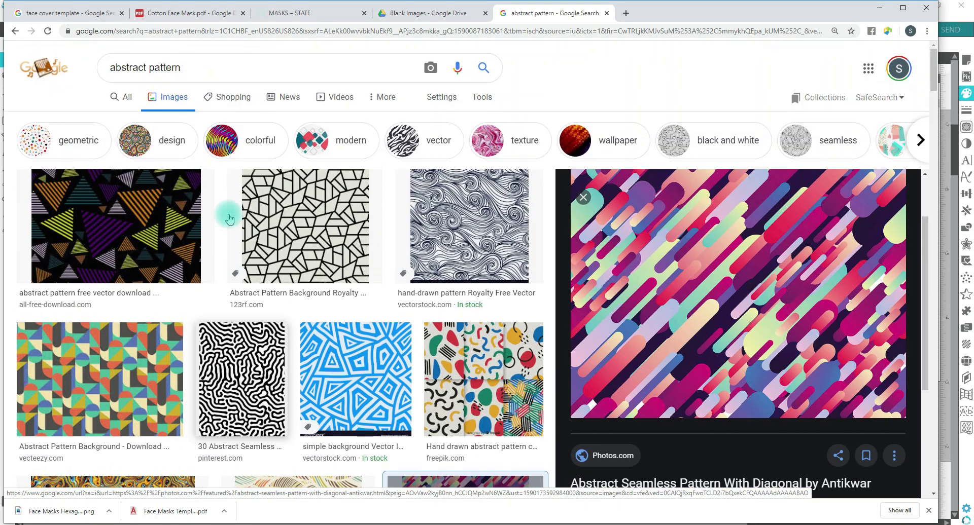
# Copy the striped-triangle pattern image from All Free Download and paste it into the Silhouette Studio design
pyautogui.click(161, 216)
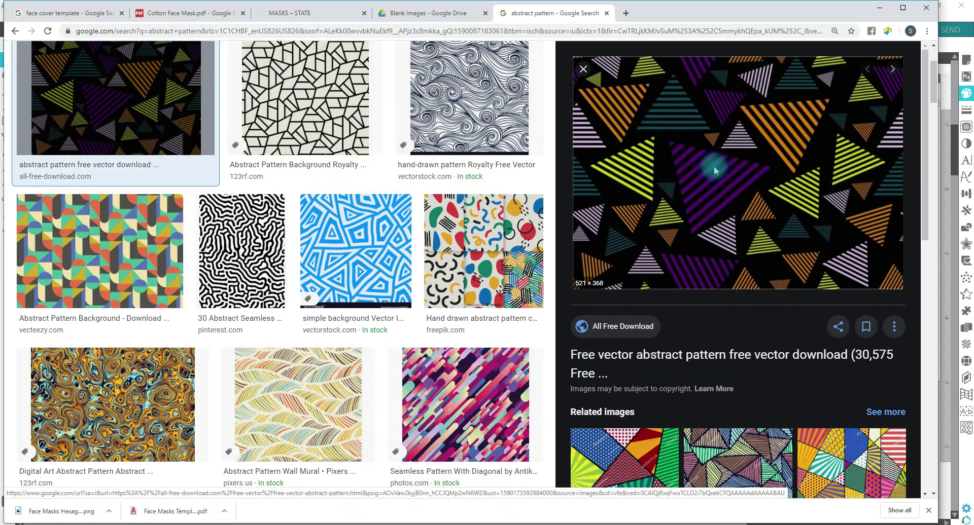
pyautogui.rightClick(715, 171)
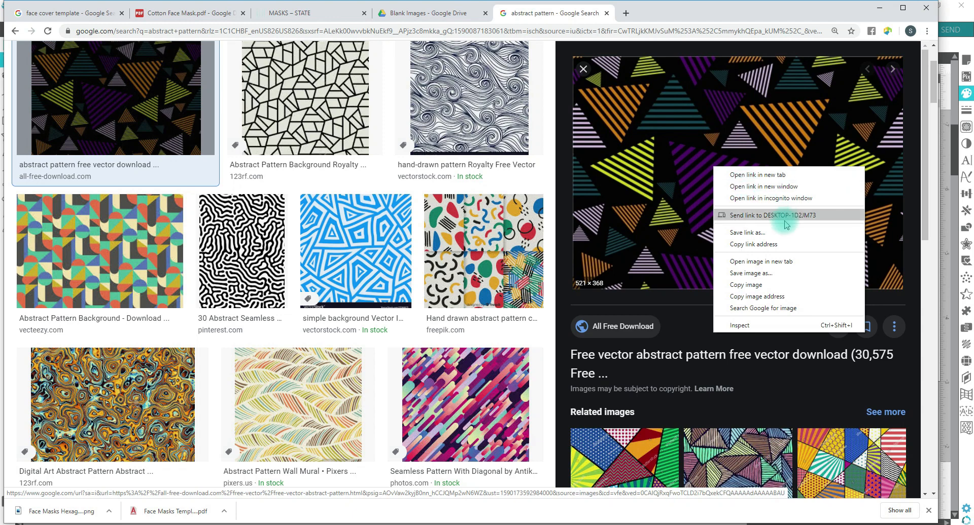
pyautogui.click(747, 286)
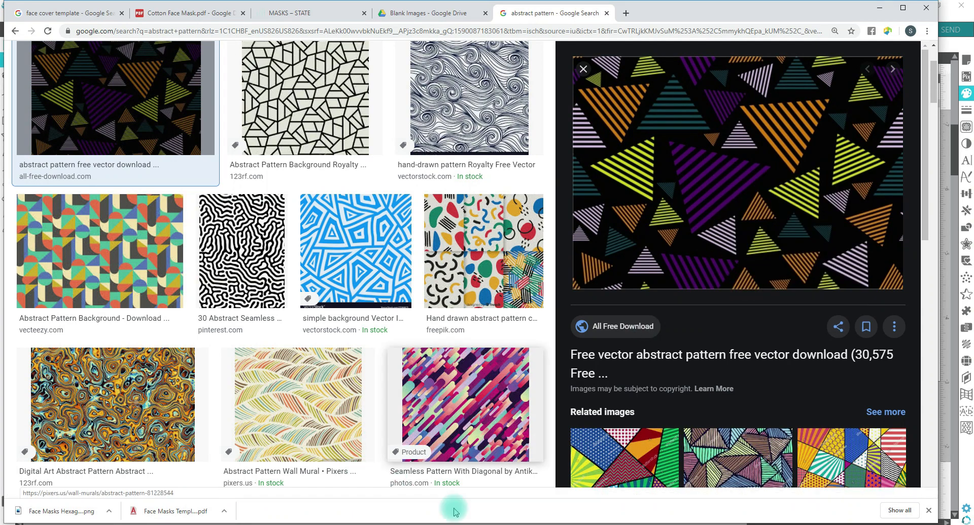
pyautogui.click(495, 524)
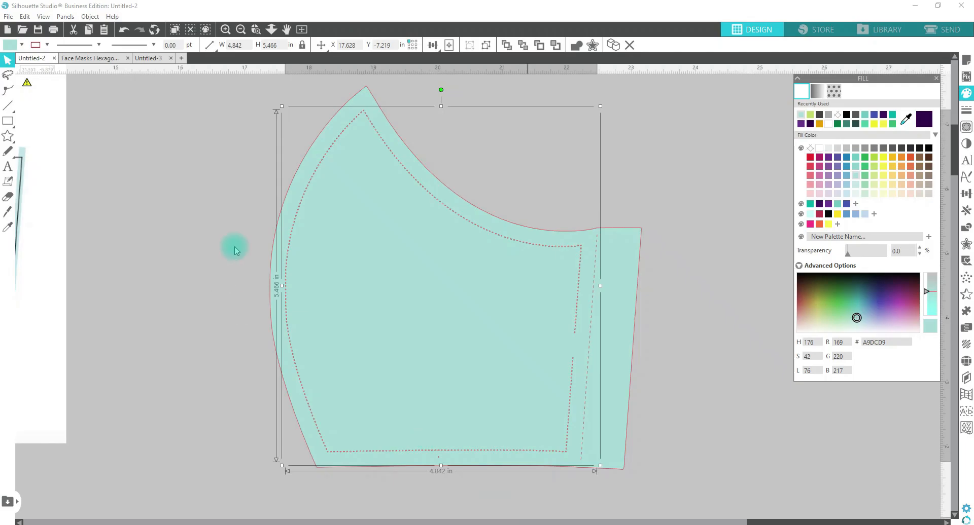
pyautogui.click(208, 217)
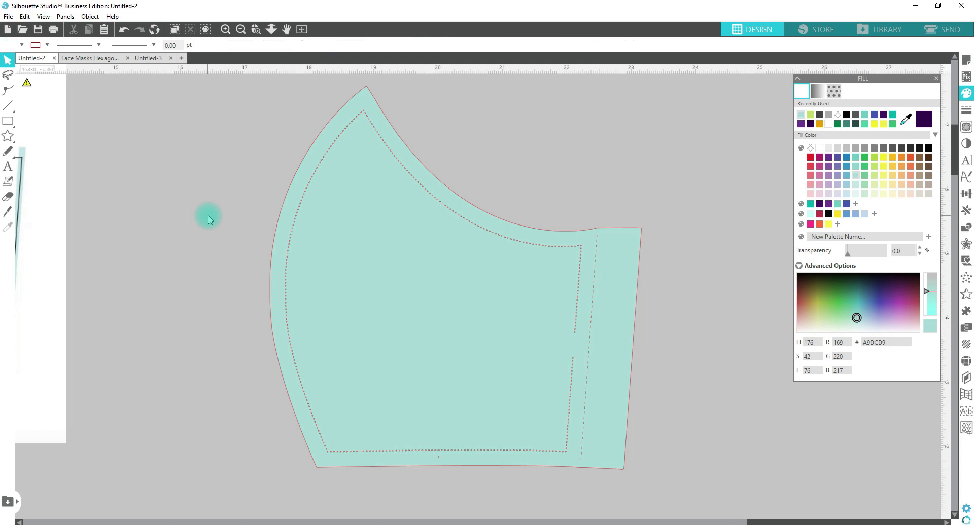
pyautogui.rightClick(209, 220)
pyautogui.click(231, 264)
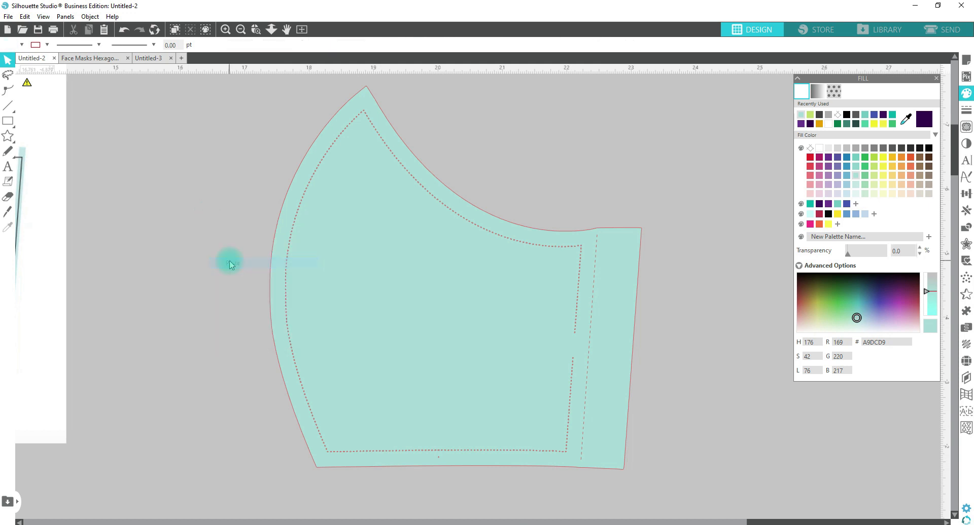
# Enlarge the pasted triangle pattern to about 7.07 × 4.99 in and place it beside the mask template
pyautogui.moveTo(401, 261); pyautogui.dragTo(286, 124)
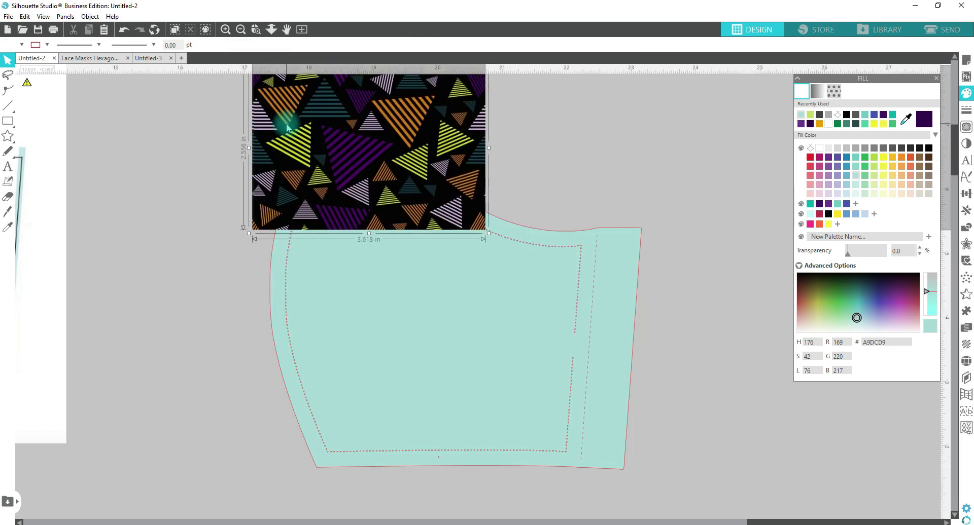
pyautogui.moveTo(487, 234); pyautogui.dragTo(653, 476)
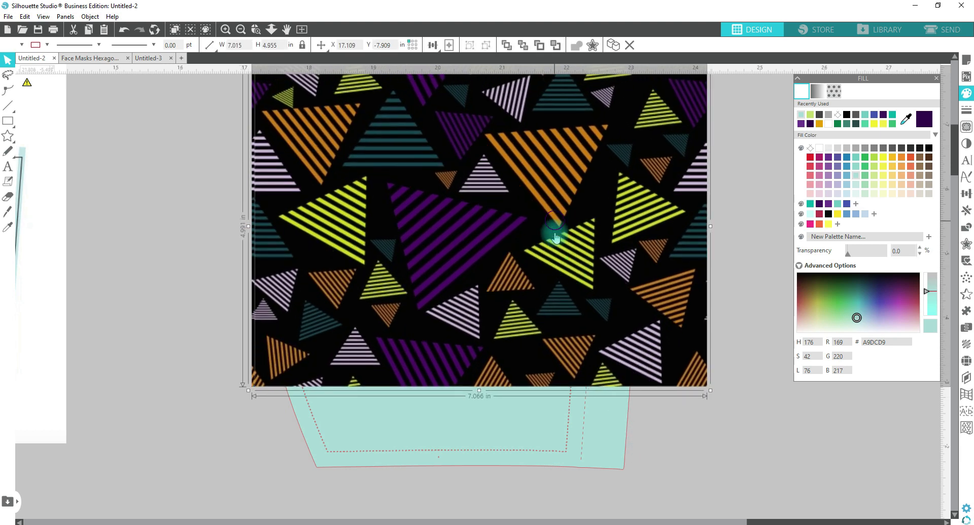
pyautogui.moveTo(555, 228); pyautogui.dragTo(542, 315)
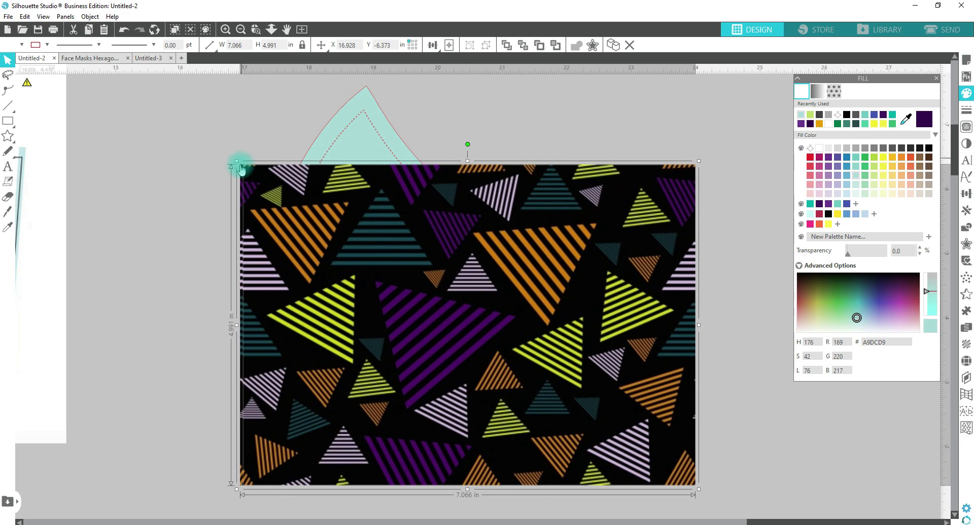
pyautogui.moveTo(428, 239); pyautogui.dragTo(882, 192)
# Group the mask outline with its stitch and fold lines
pyautogui.moveTo(257, 120); pyautogui.dragTo(616, 469)
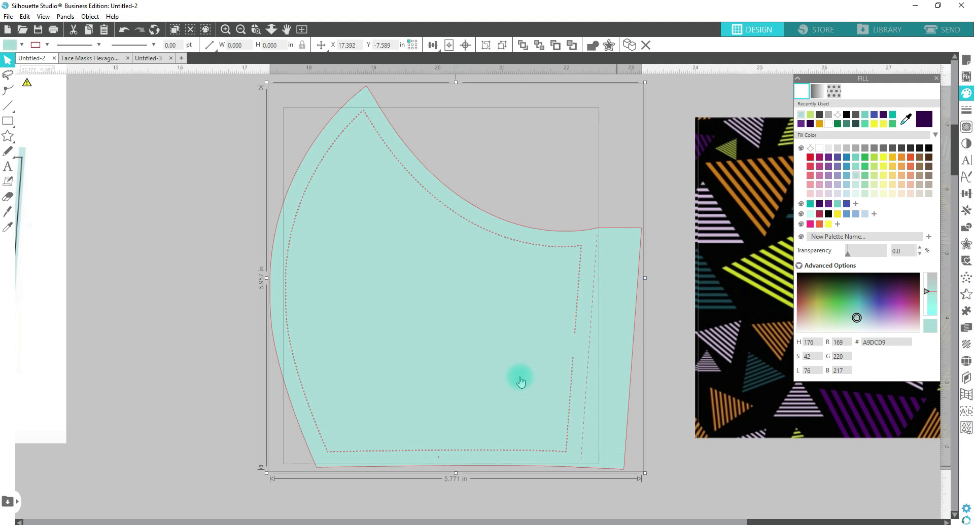
pyautogui.rightClick(322, 177)
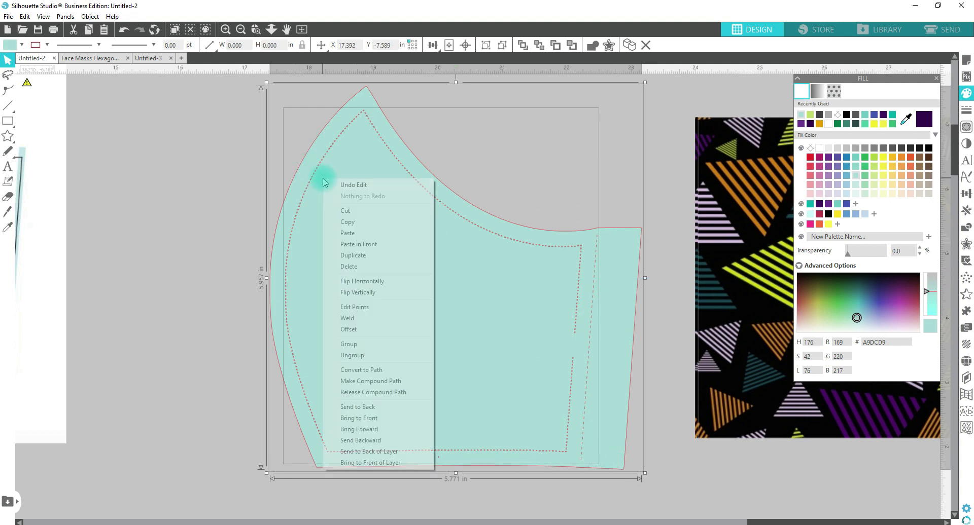
pyautogui.click(399, 344)
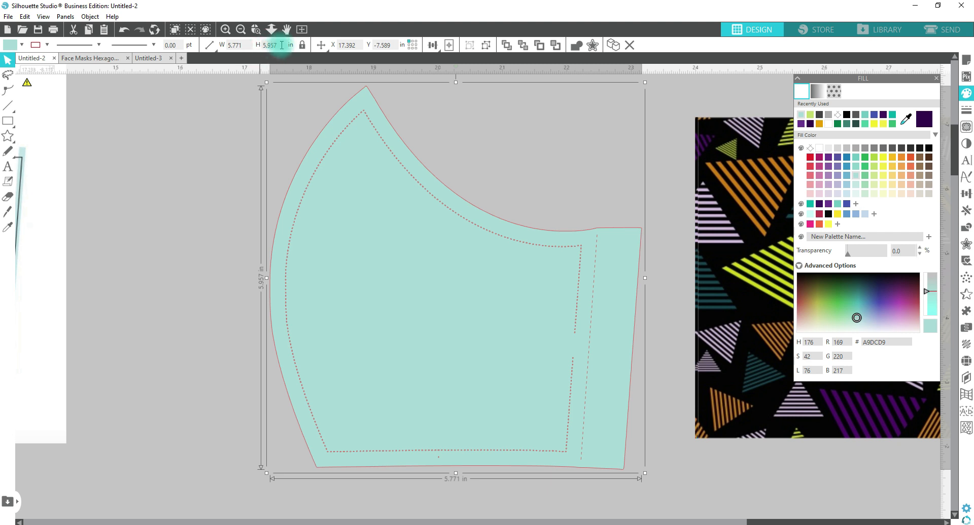
# Scale the grouped mask template proportionally to a height of 5 in, followed by 6 in
pyautogui.moveTo(283, 45); pyautogui.dragTo(253, 47)
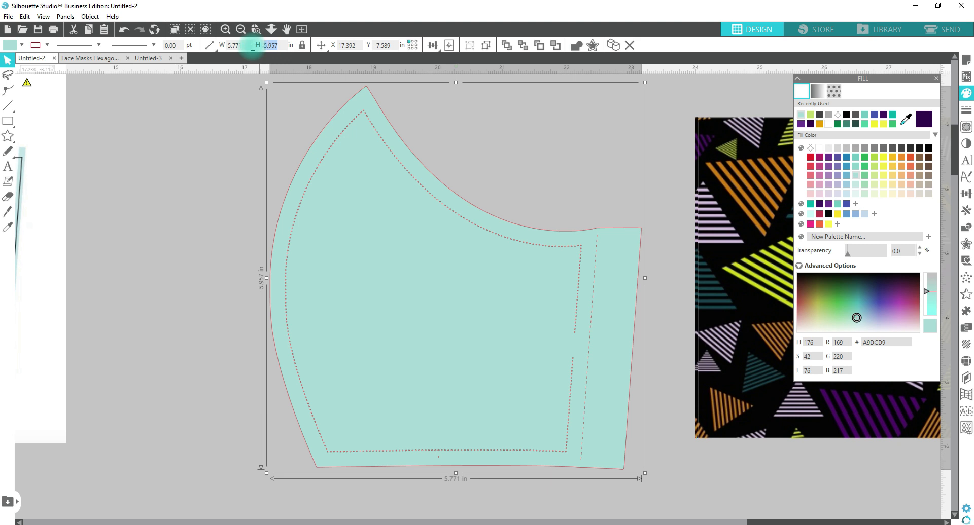
pyautogui.write('5')
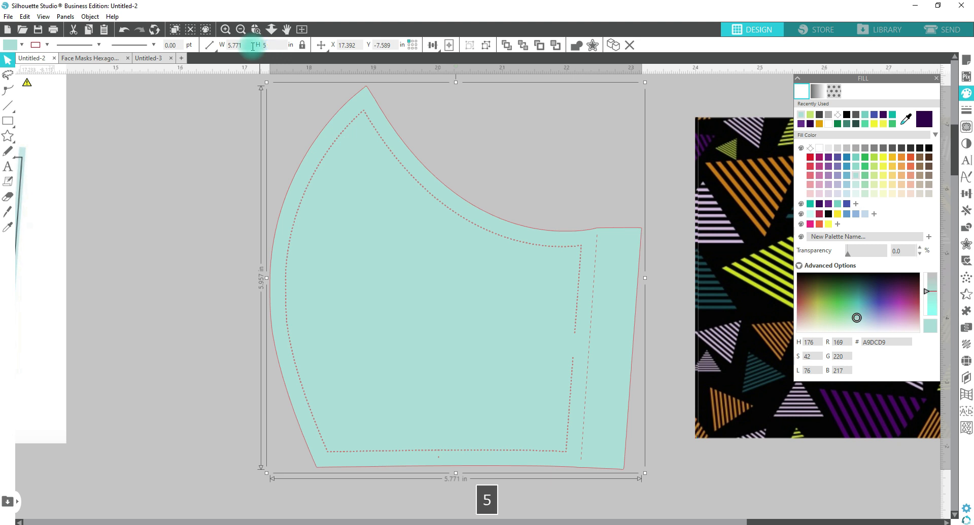
pyautogui.press('Return')
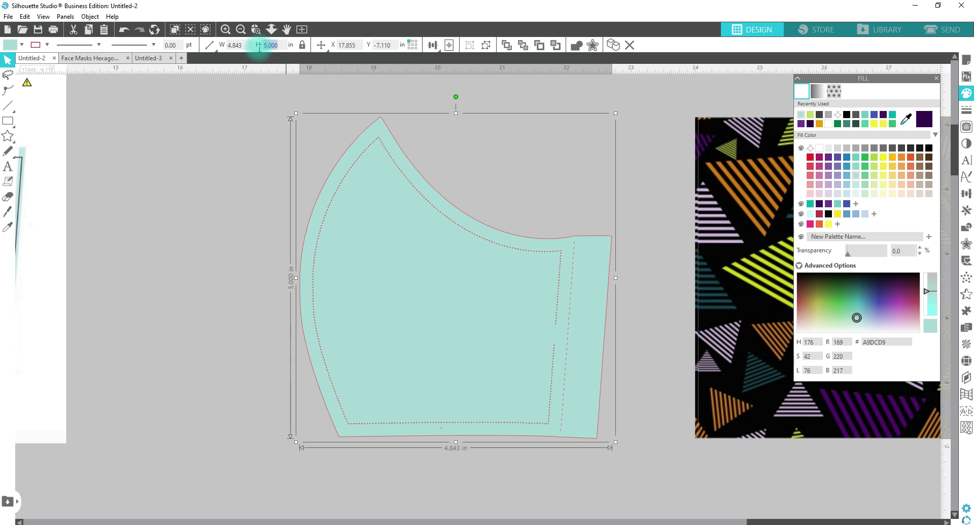
pyautogui.write('6')
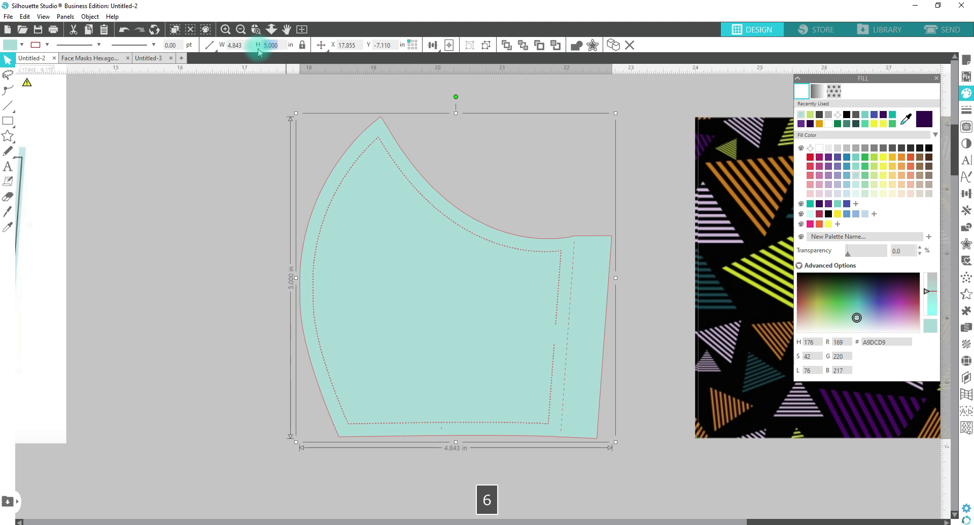
pyautogui.press('Return')
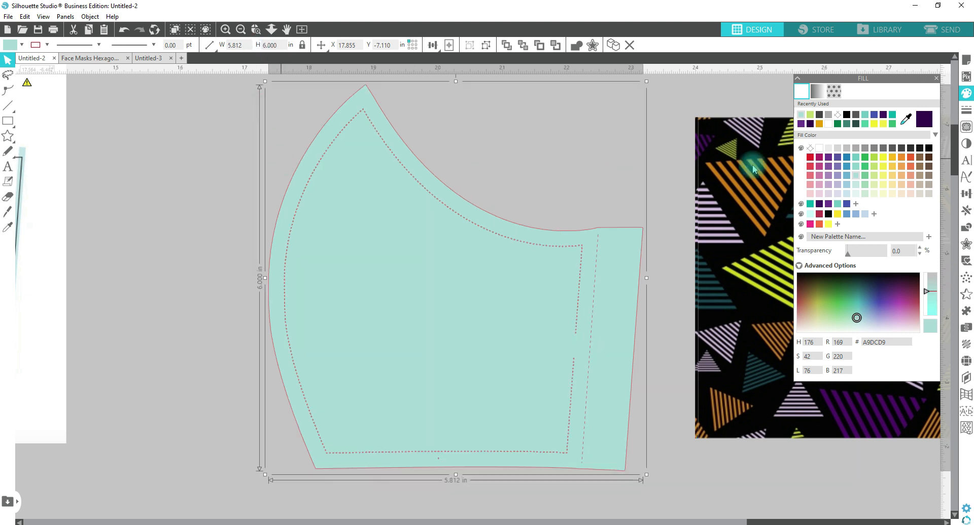
# Cover the mask template with the triangle pattern, enlarge the pattern to about 8.73 × 6.16 in, and send it to the back
pyautogui.click(282, 151)
pyautogui.moveTo(282, 151); pyautogui.dragTo(267, 225)
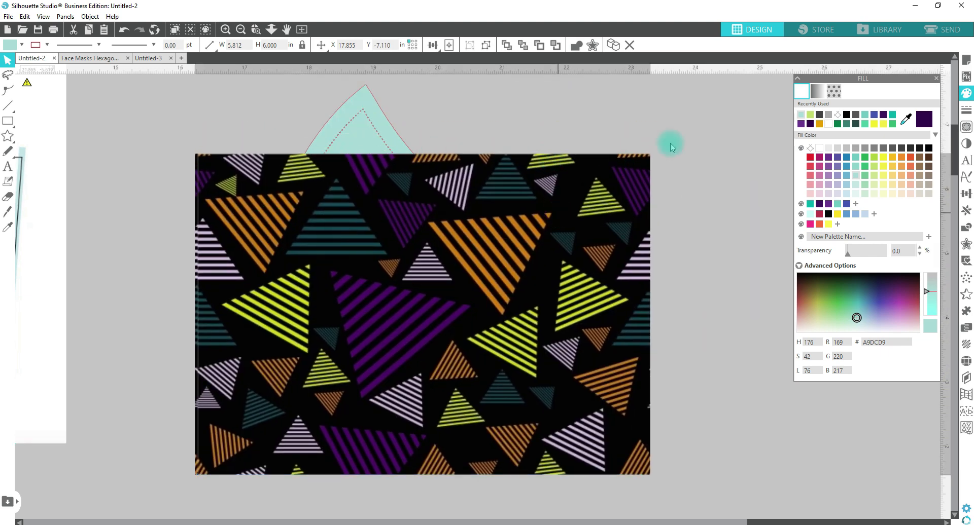
pyautogui.moveTo(653, 151); pyautogui.dragTo(714, 34)
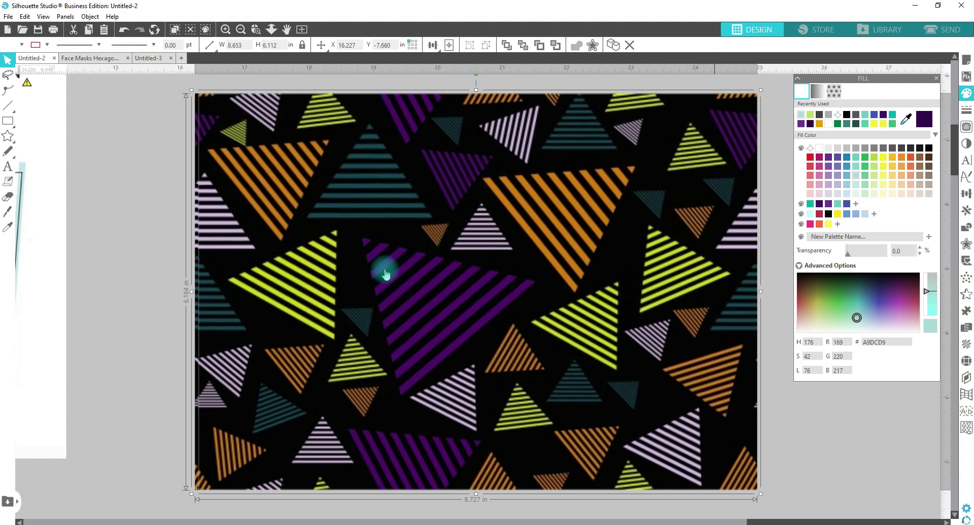
pyautogui.rightClick(361, 209)
pyautogui.click(400, 399)
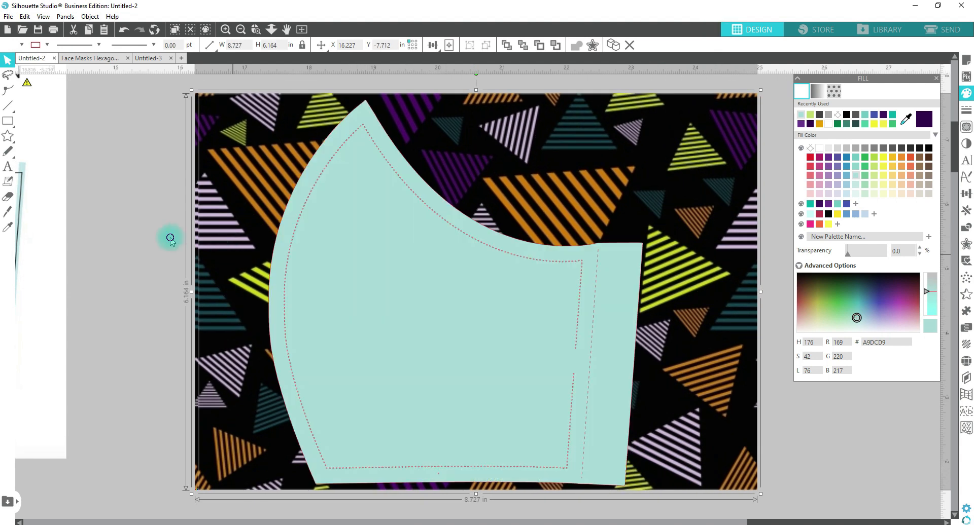
# Ungroup the mask template to separate its outline from the stitch and fold lines
pyautogui.rightClick(357, 229)
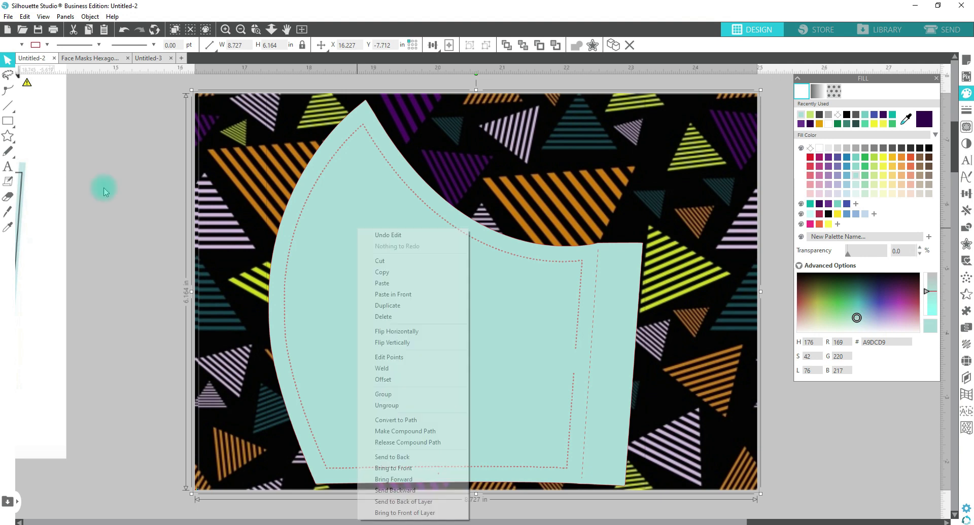
pyautogui.click(136, 187)
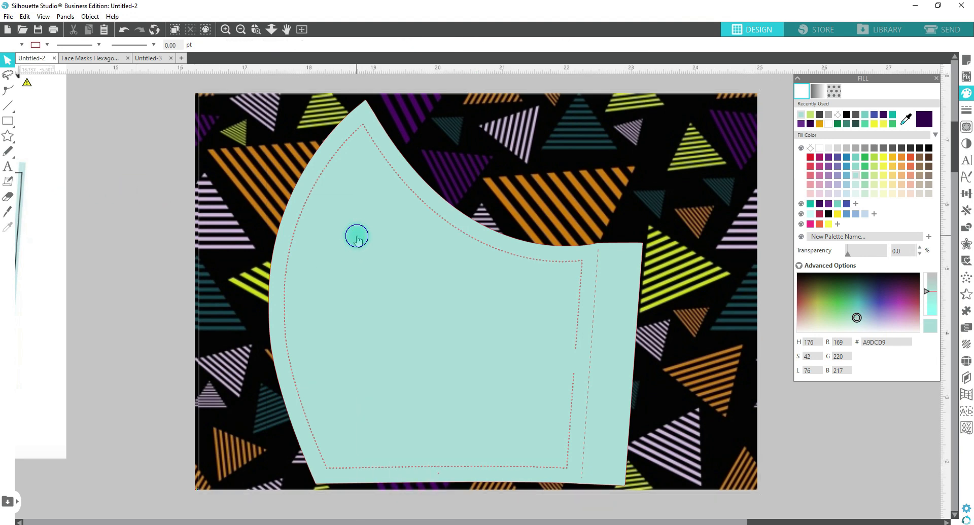
pyautogui.click(357, 235)
pyautogui.rightClick(357, 235)
pyautogui.click(401, 402)
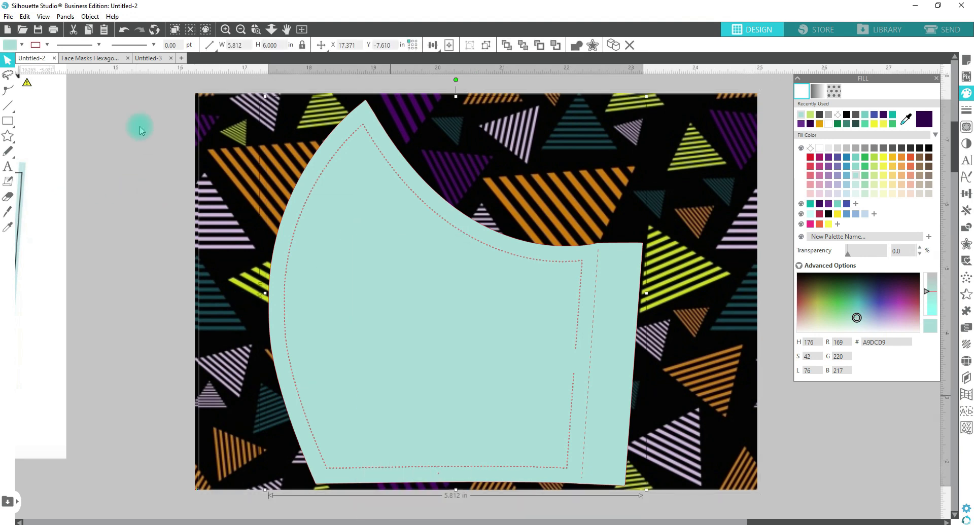
pyautogui.click(140, 125)
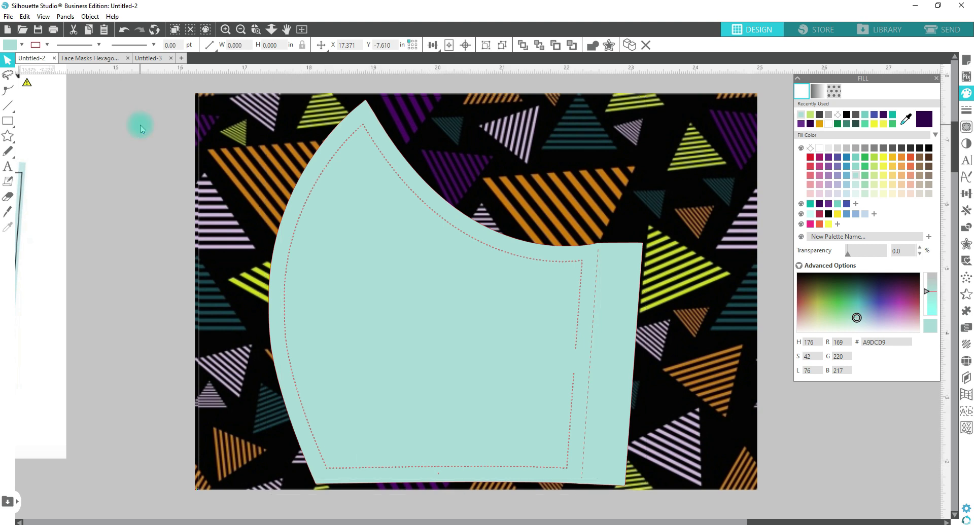
# Crop the triangle pattern to the mask outline and clear the selection
pyautogui.click(420, 245)
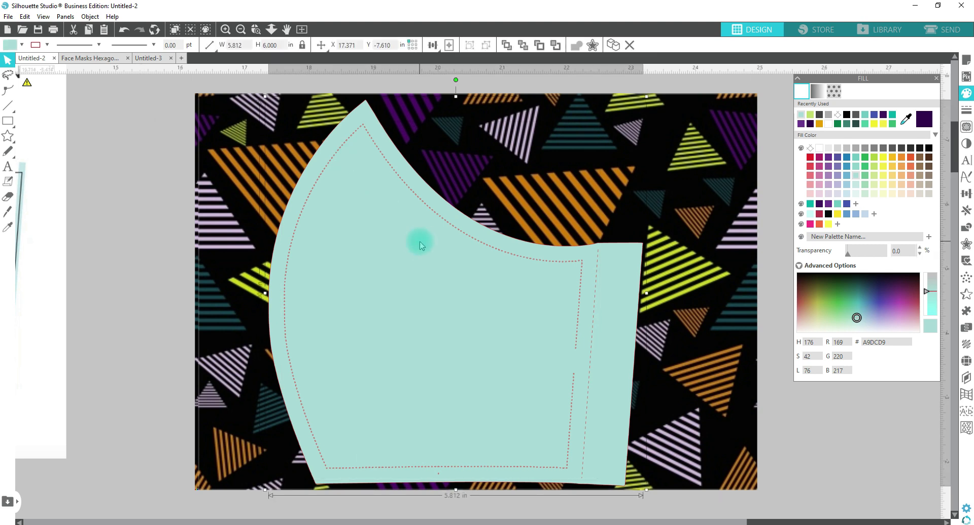
pyautogui.keyDown('shift'); pyautogui.click(492, 163); pyautogui.keyUp('shift')
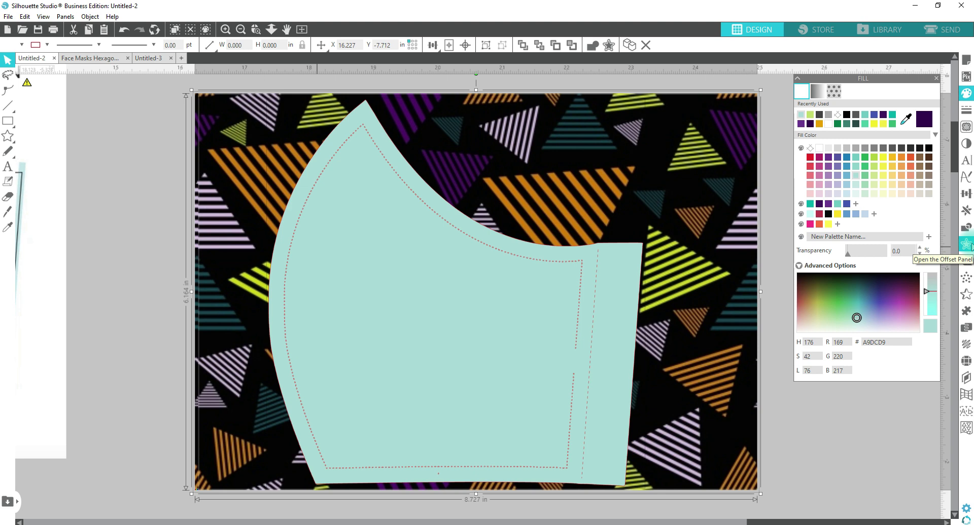
pyautogui.click(966, 245)
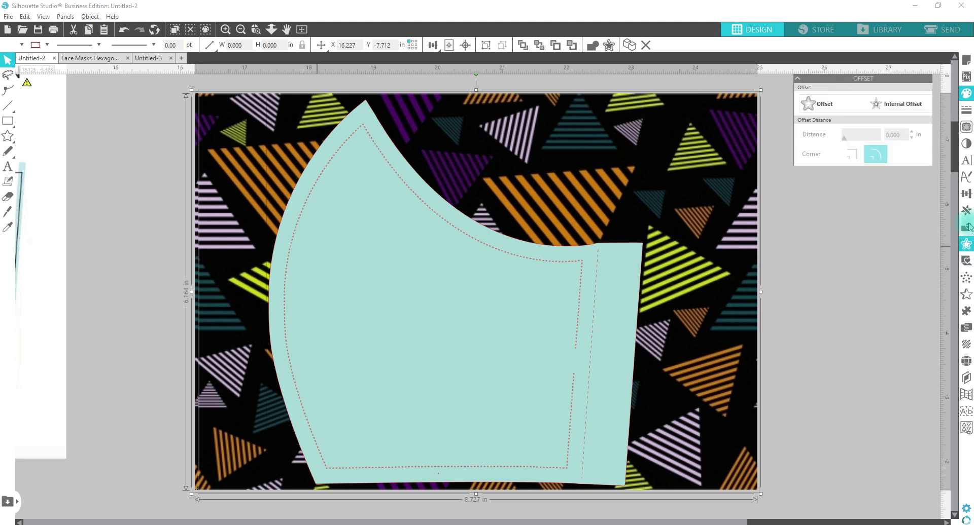
pyautogui.click(917, 182)
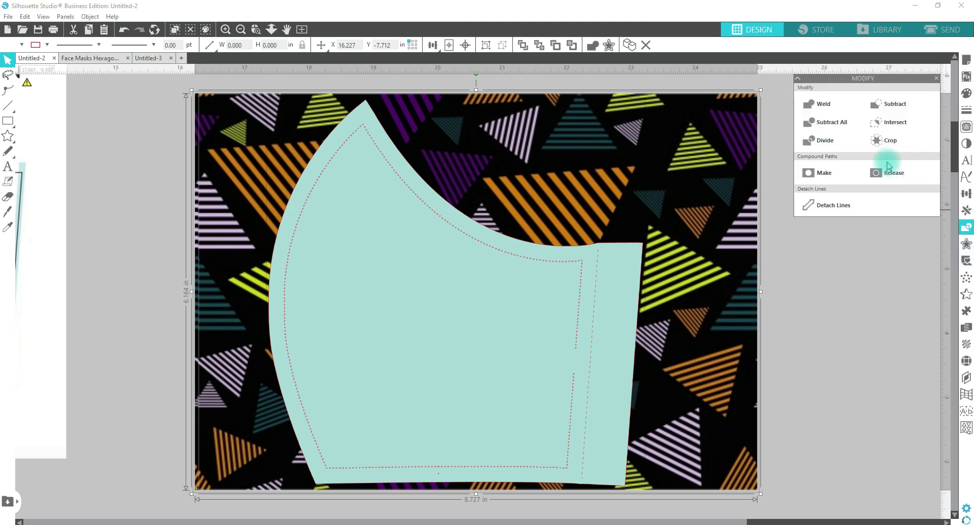
pyautogui.click(891, 142)
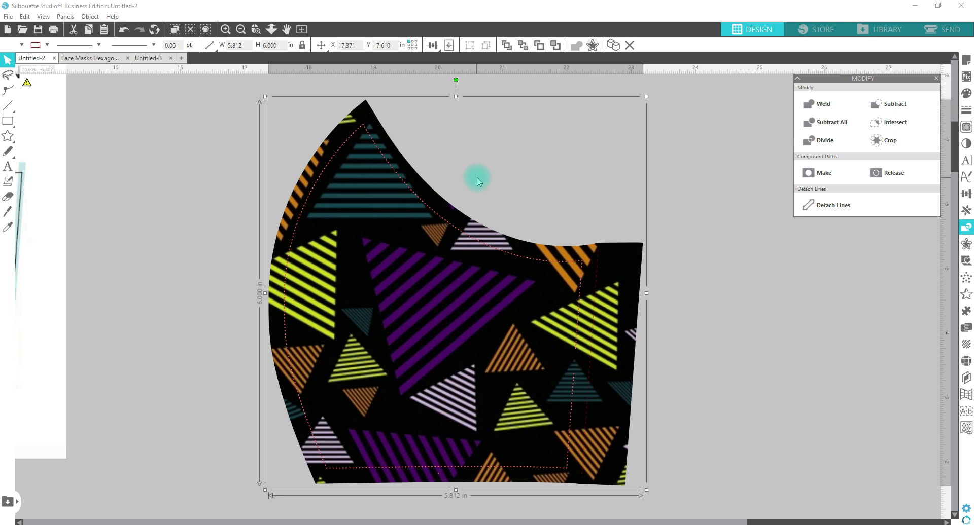
pyautogui.click(530, 174)
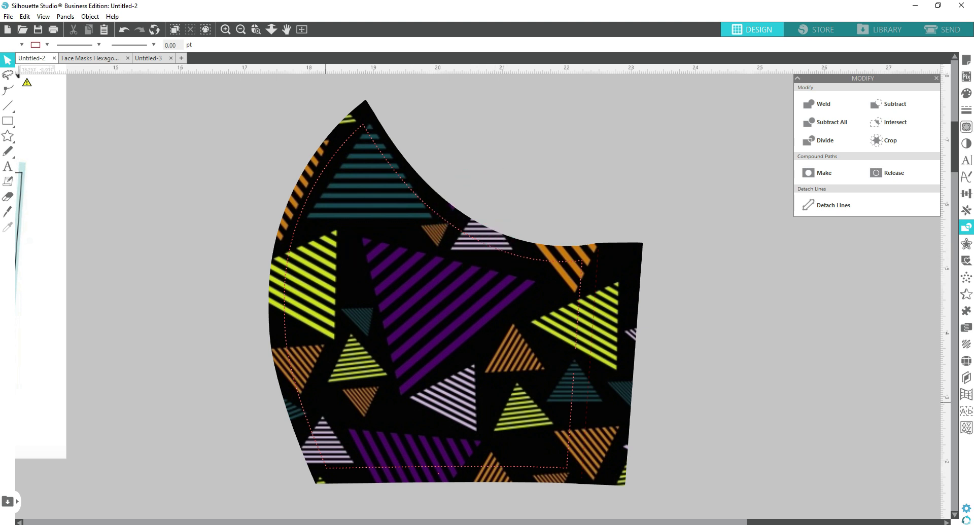
pyautogui.hotkey('alt', 'Tab')
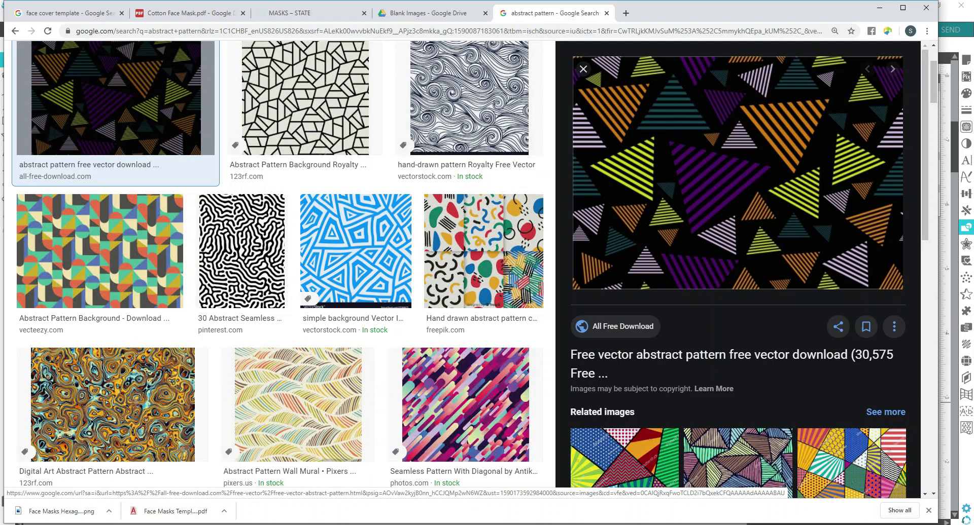
pyautogui.moveTo(560, 523)
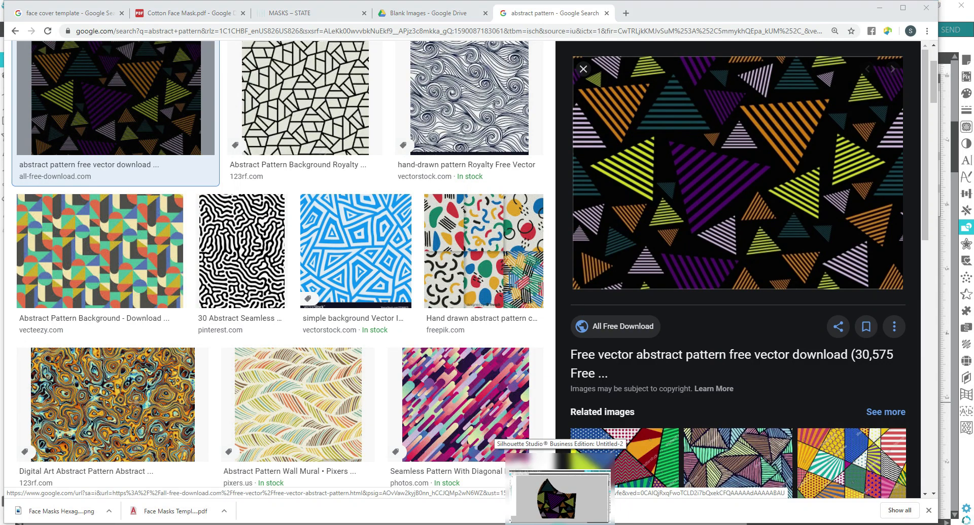
pyautogui.click(560, 494)
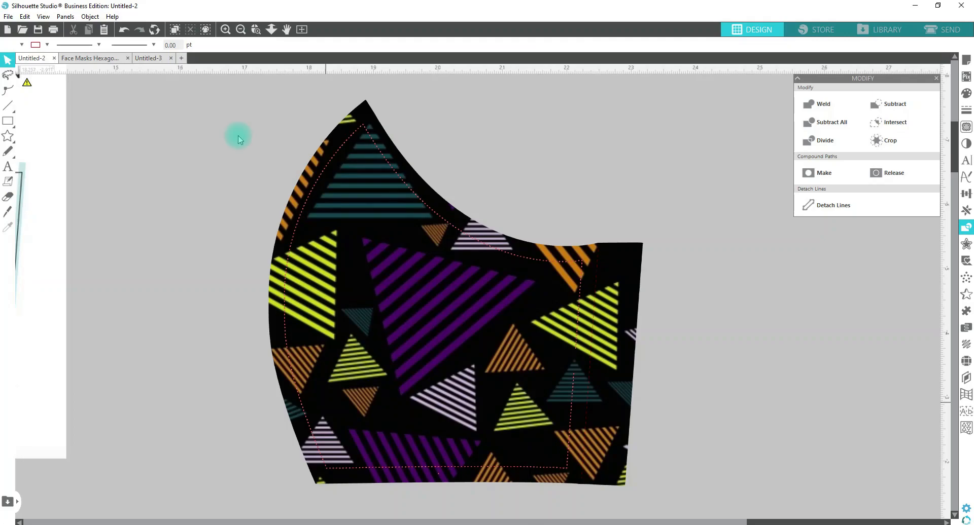
# Merge the graduation portrait with the maroon cap and gown from the Desktop folder into the design
pyautogui.click(11, 17)
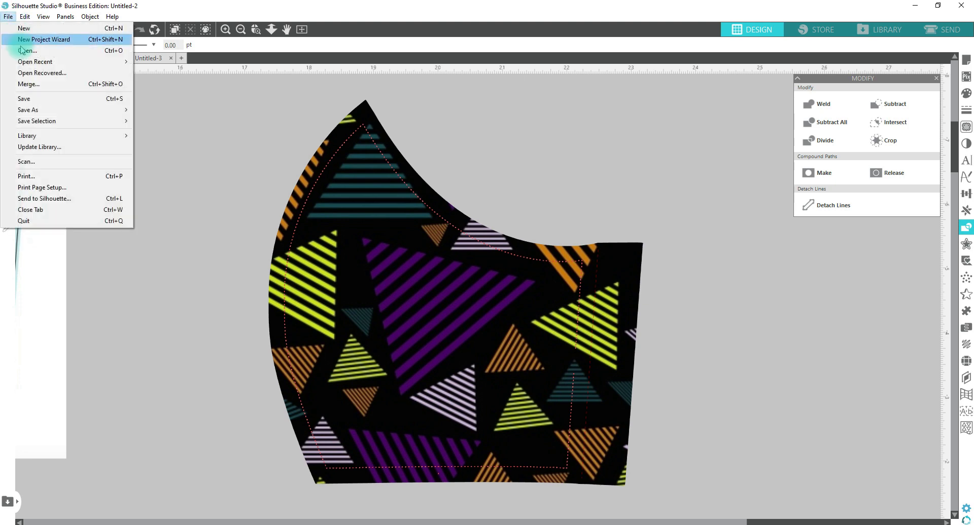
pyautogui.click(28, 85)
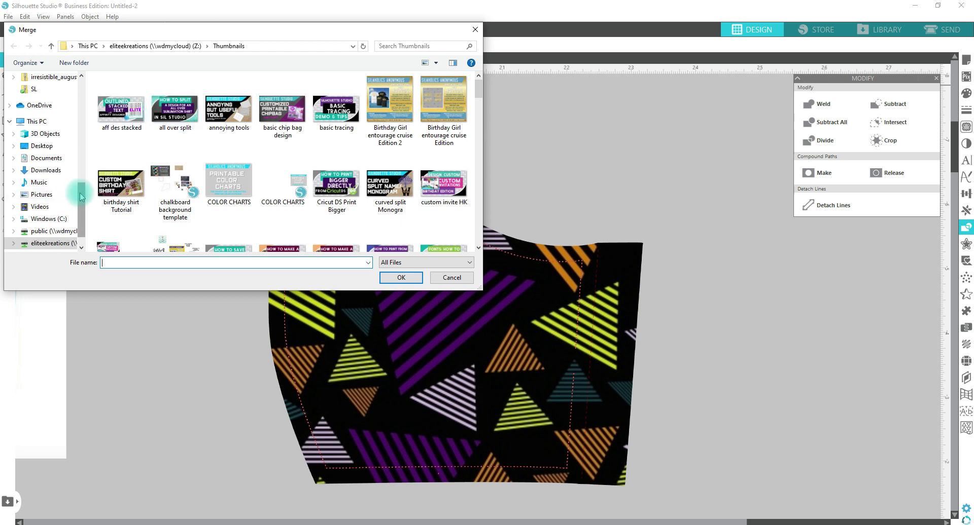
pyautogui.scroll(5, 69, 127)
pyautogui.scroll(3, 68, 81)
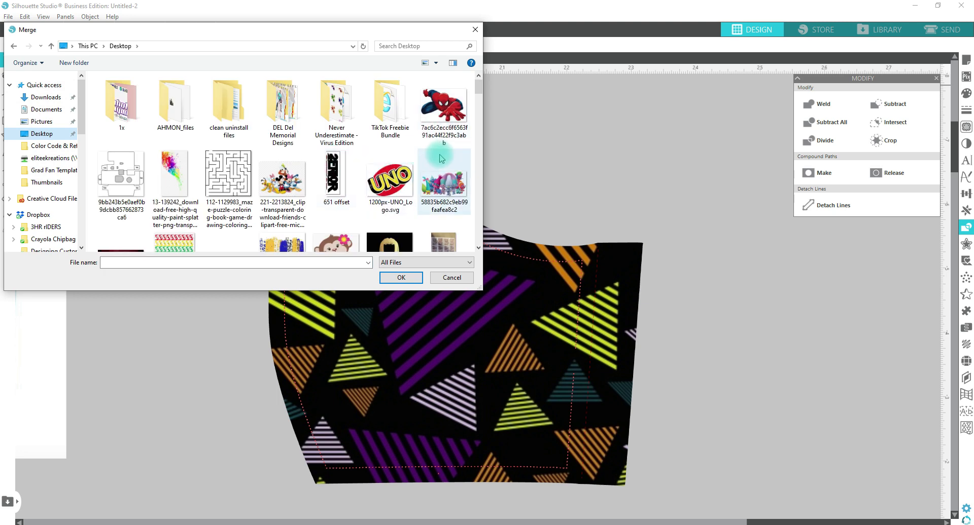
pyautogui.scroll(-10, 440, 158)
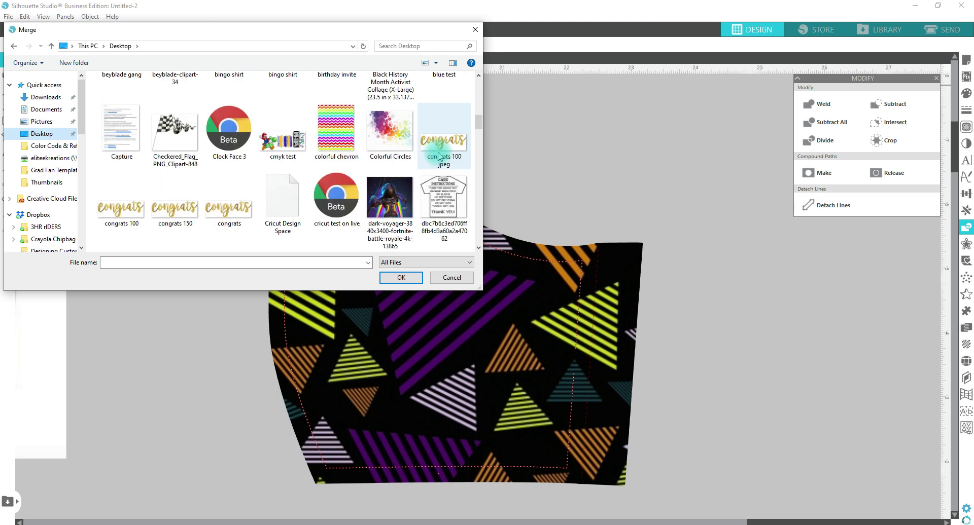
pyautogui.scroll(3, 440, 156)
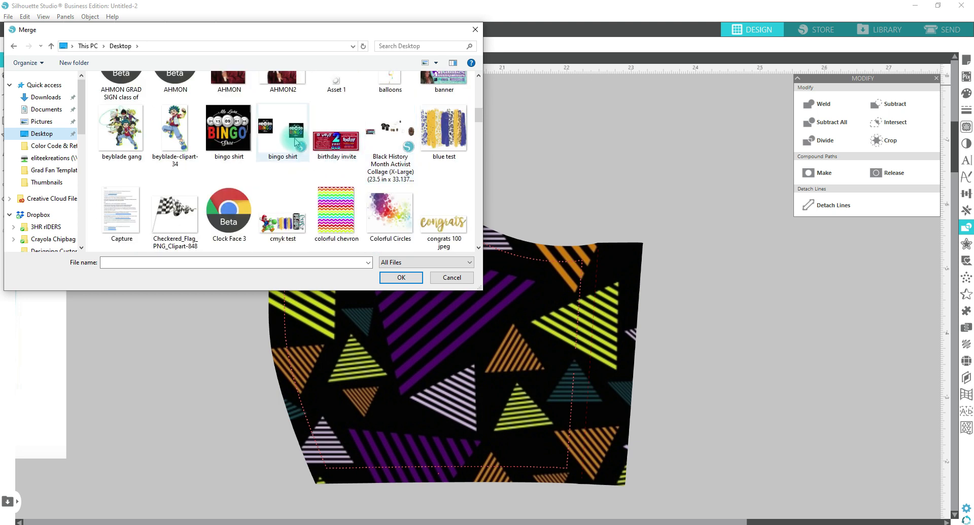
pyautogui.click(289, 84)
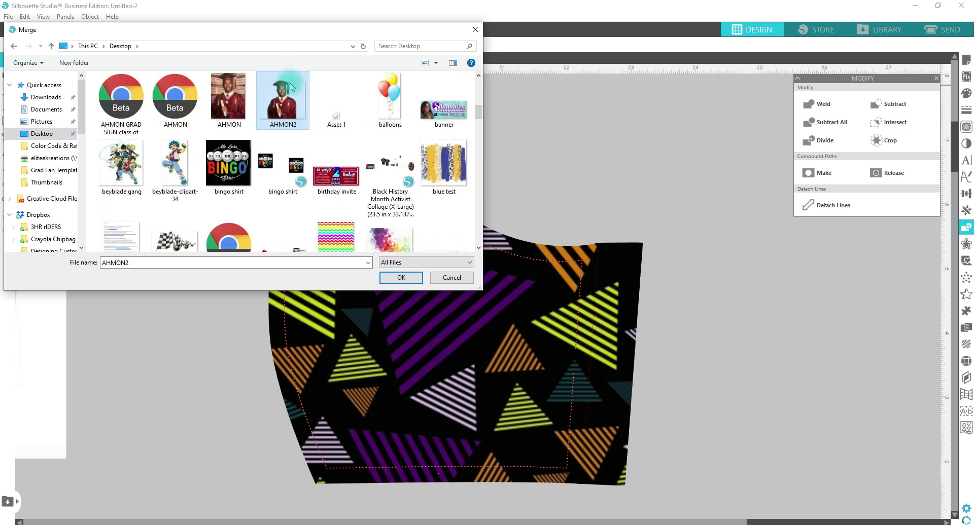
pyautogui.click(406, 279)
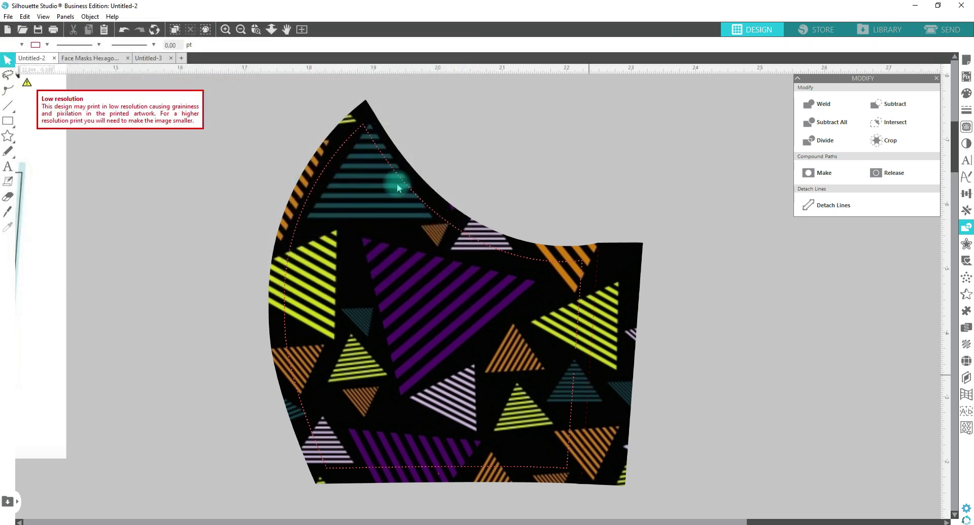
# Move the graduation portrait from the cutting mat onto the triangle-patterned mask
pyautogui.click(274, 35)
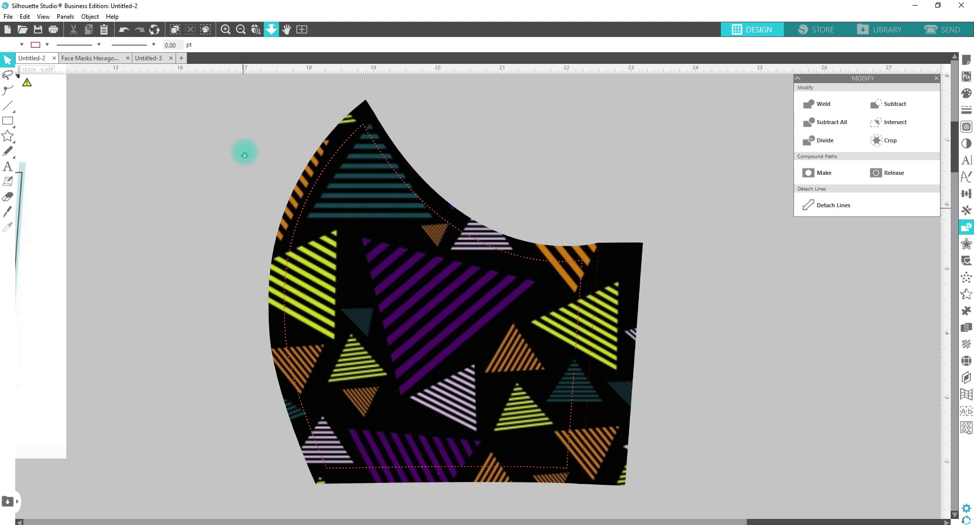
pyautogui.moveTo(245, 156); pyautogui.dragTo(246, 131)
pyautogui.press('space')
pyautogui.moveTo(93, 460); pyautogui.dragTo(208, 412)
pyautogui.moveTo(141, 437); pyautogui.dragTo(246, 391)
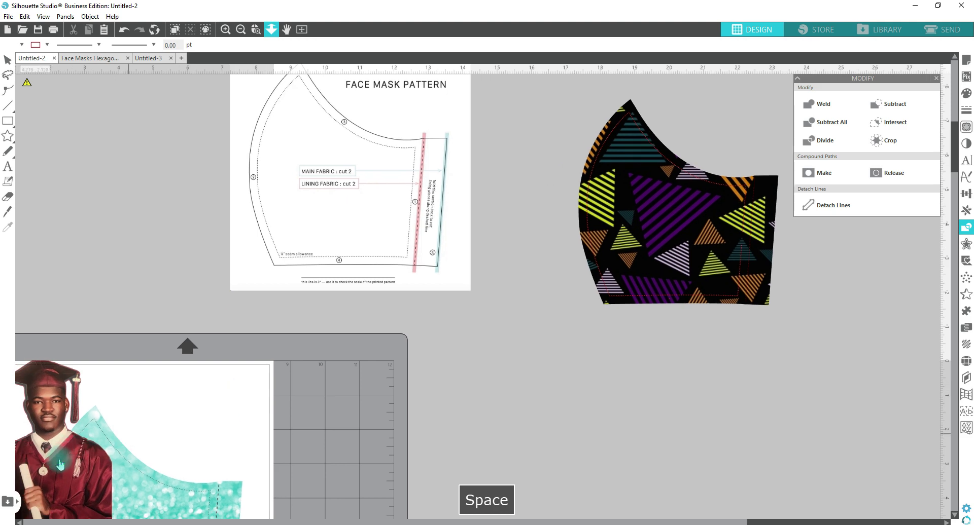
pyautogui.moveTo(444, 395); pyautogui.dragTo(719, 233)
# Scale the portrait down to about 2.98 × 3.94 in and position it along the lower edge of the triangle-patterned mask
pyautogui.press('z')
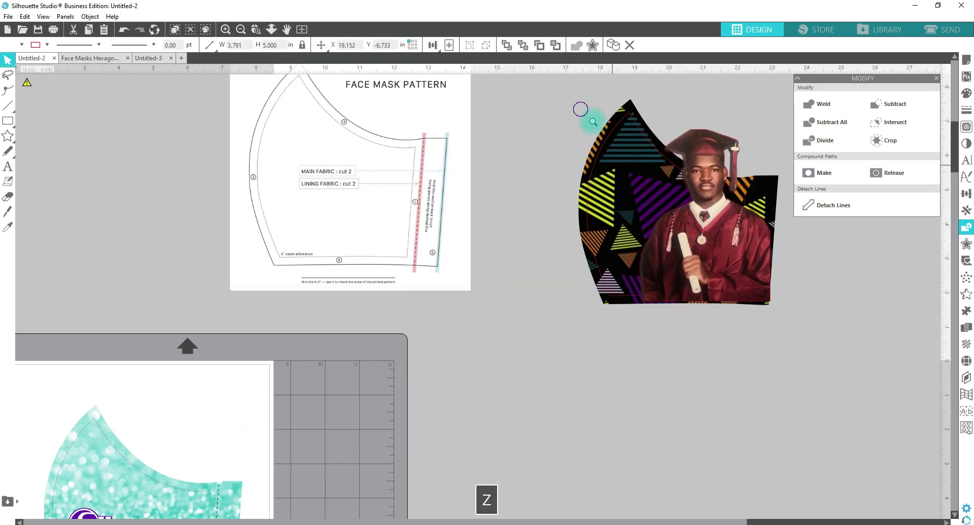
pyautogui.moveTo(580, 109); pyautogui.dragTo(743, 245)
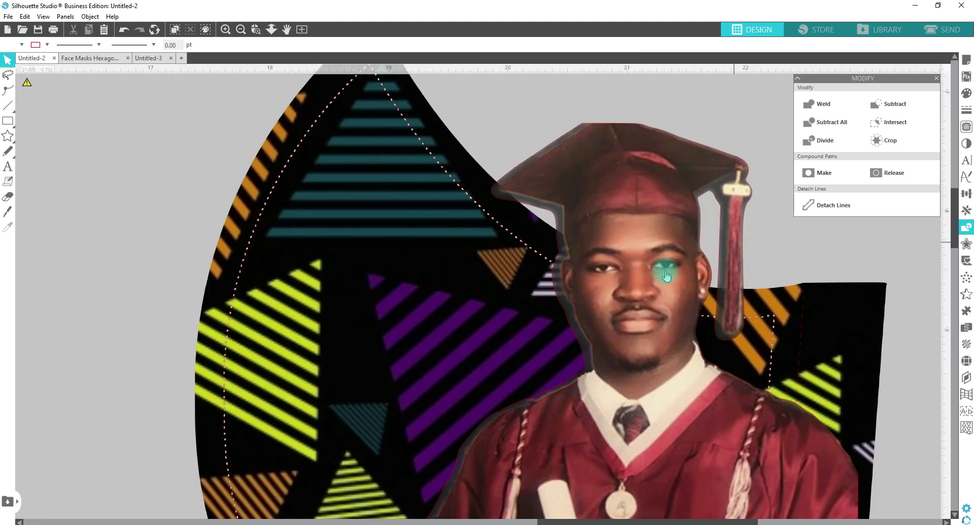
pyautogui.click(272, 30)
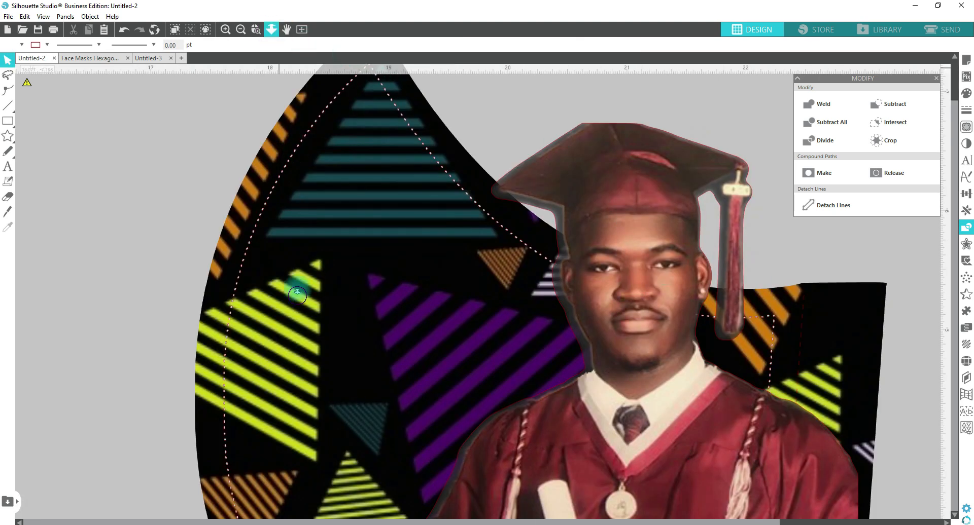
pyautogui.moveTo(298, 290); pyautogui.dragTo(304, 199)
pyautogui.click(610, 233)
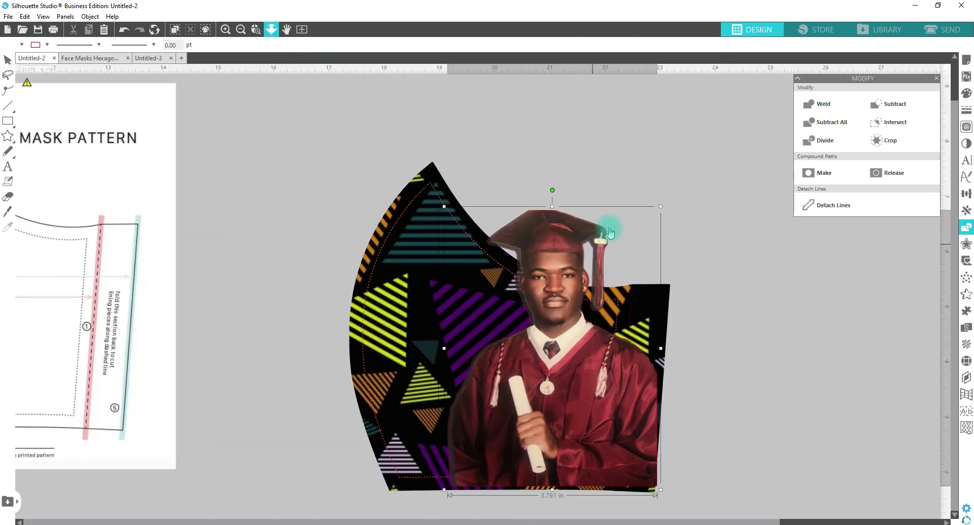
pyautogui.moveTo(661, 208); pyautogui.dragTo(623, 259)
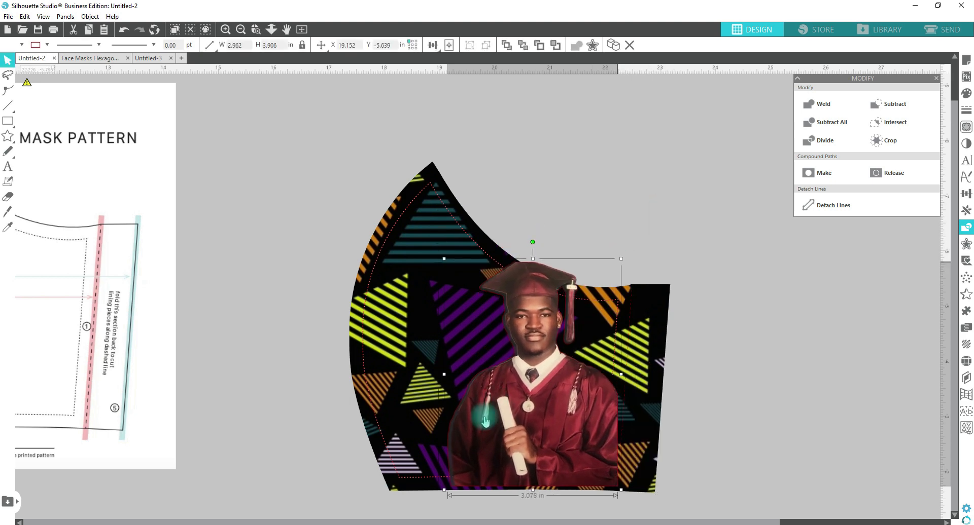
pyautogui.moveTo(512, 417); pyautogui.dragTo(520, 437)
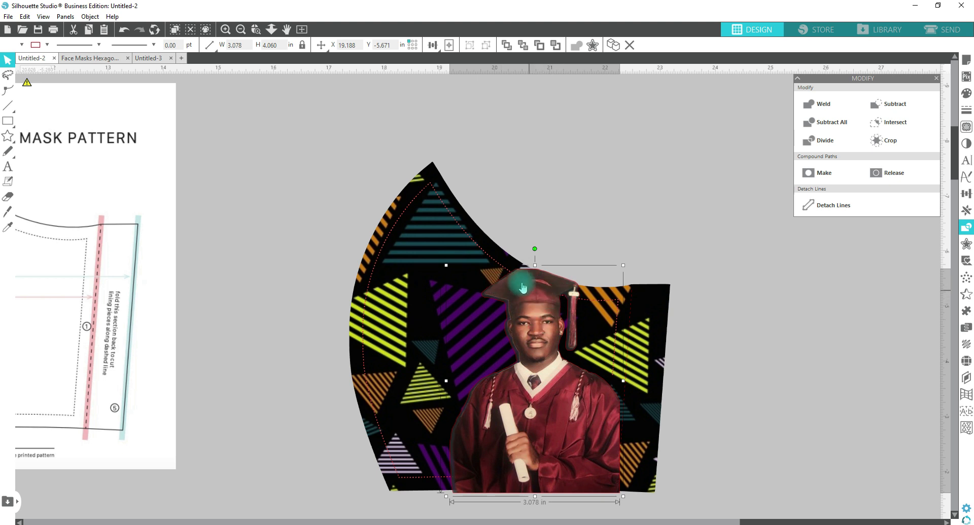
pyautogui.moveTo(623, 265); pyautogui.dragTo(618, 272)
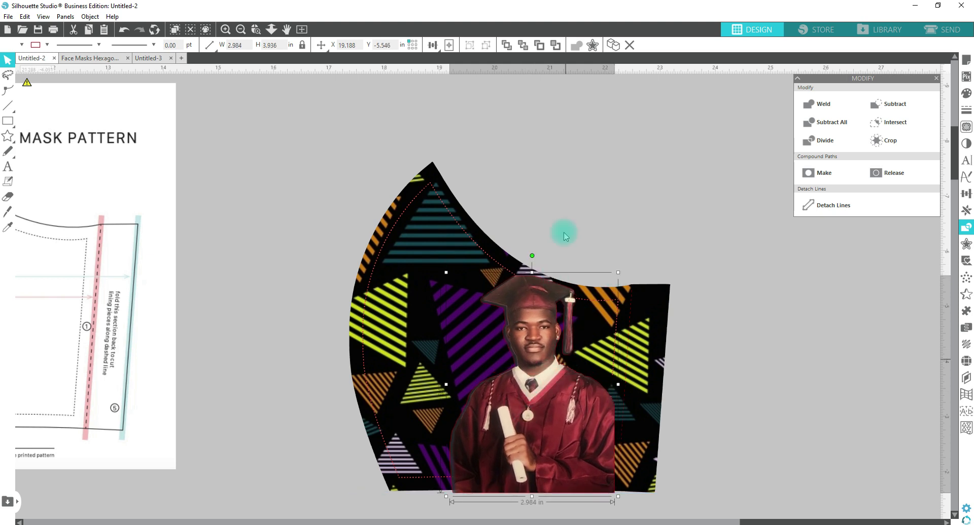
# Duplicate the triangle-patterned mask shape in place in front of the portrait and make the copy's fill transparent
pyautogui.click(553, 213)
pyautogui.click(478, 241)
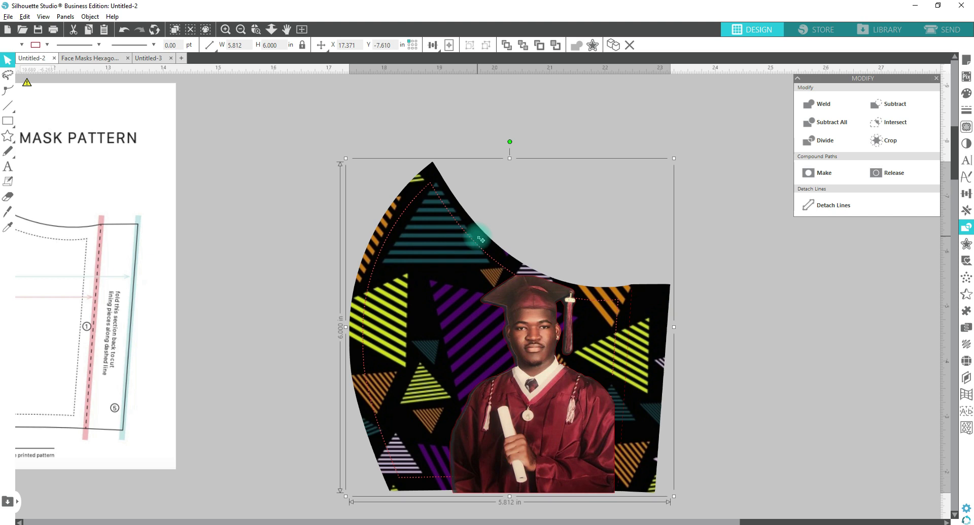
pyautogui.hotkey('ctrl', 'f')
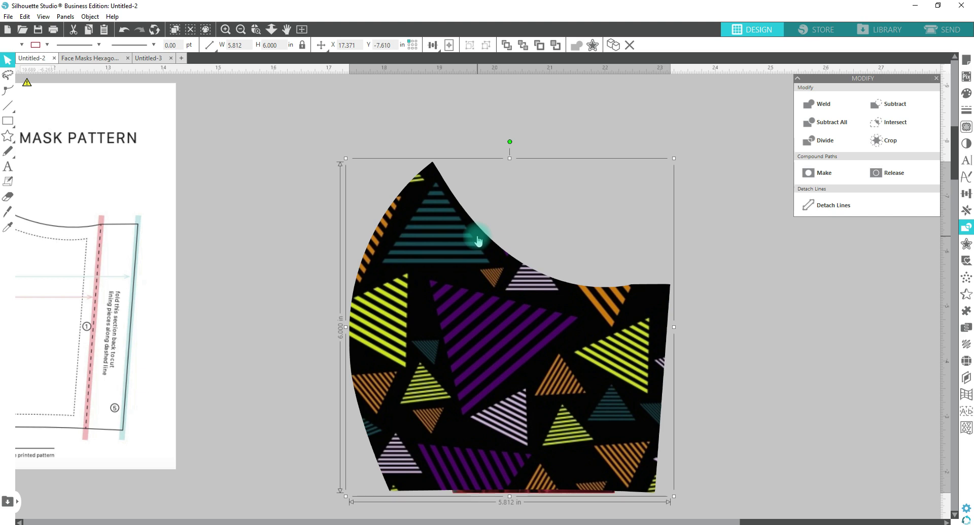
pyautogui.click(21, 46)
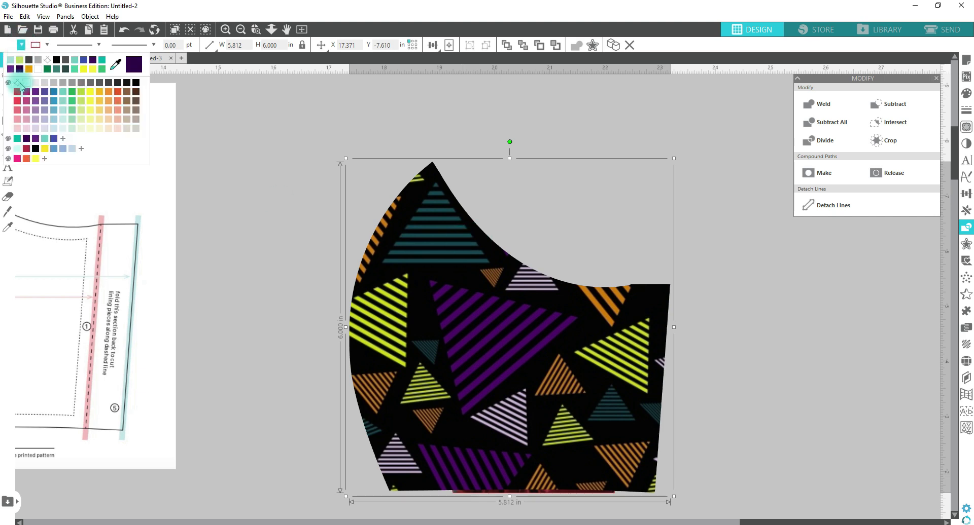
pyautogui.click(20, 88)
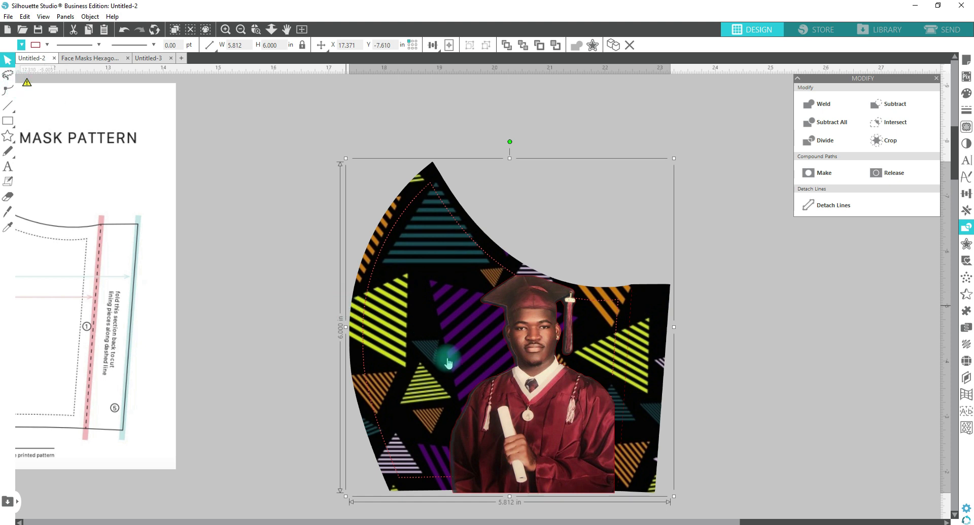
# Crop the portrait to the transparent mask copy so nothing extends past the mask's lower edge, and select the cropped portrait
pyautogui.keyDown('shift'); pyautogui.click(529, 436); pyautogui.keyUp('shift')
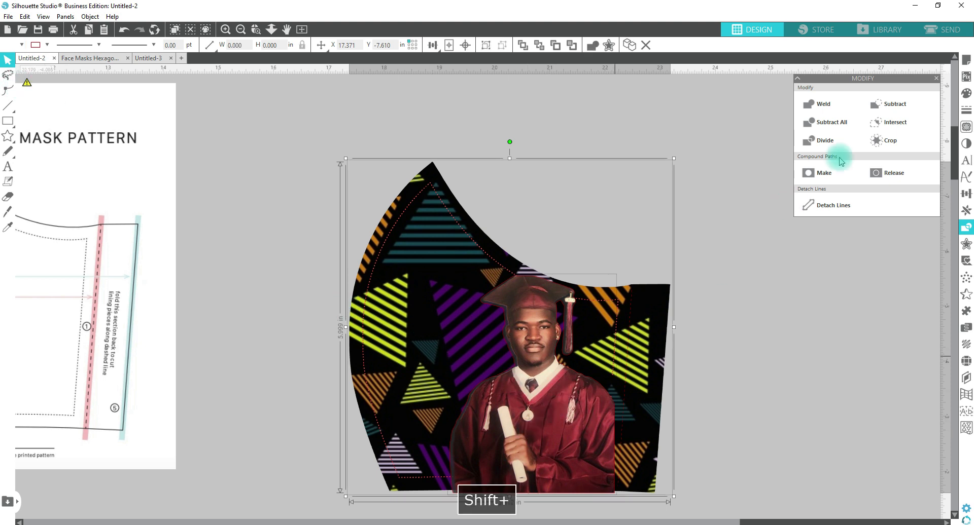
pyautogui.click(890, 143)
pyautogui.click(507, 355)
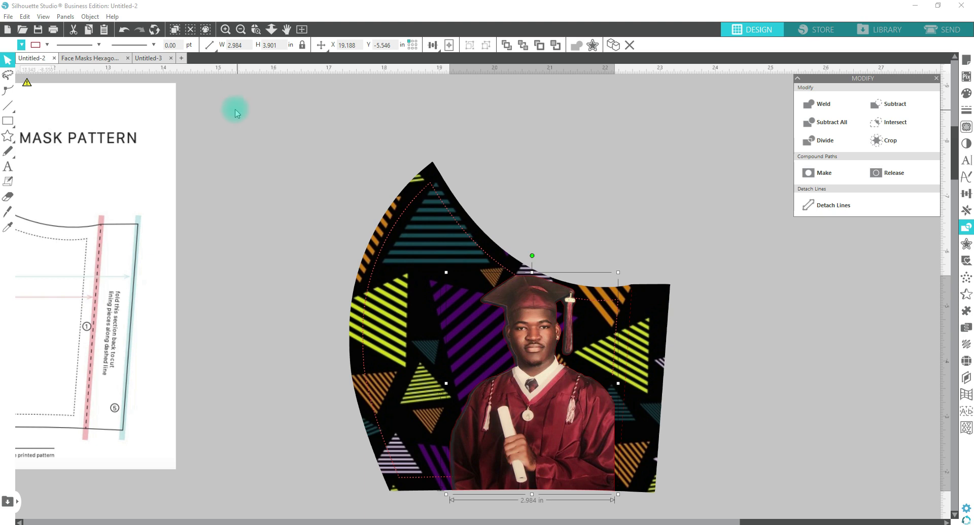
pyautogui.press('space')
pyautogui.moveTo(40, 442); pyautogui.dragTo(199, 402)
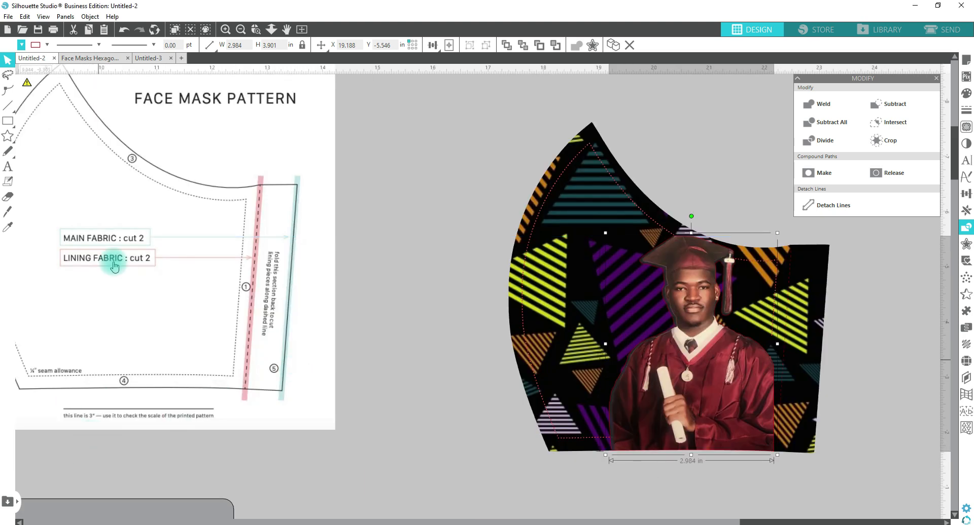